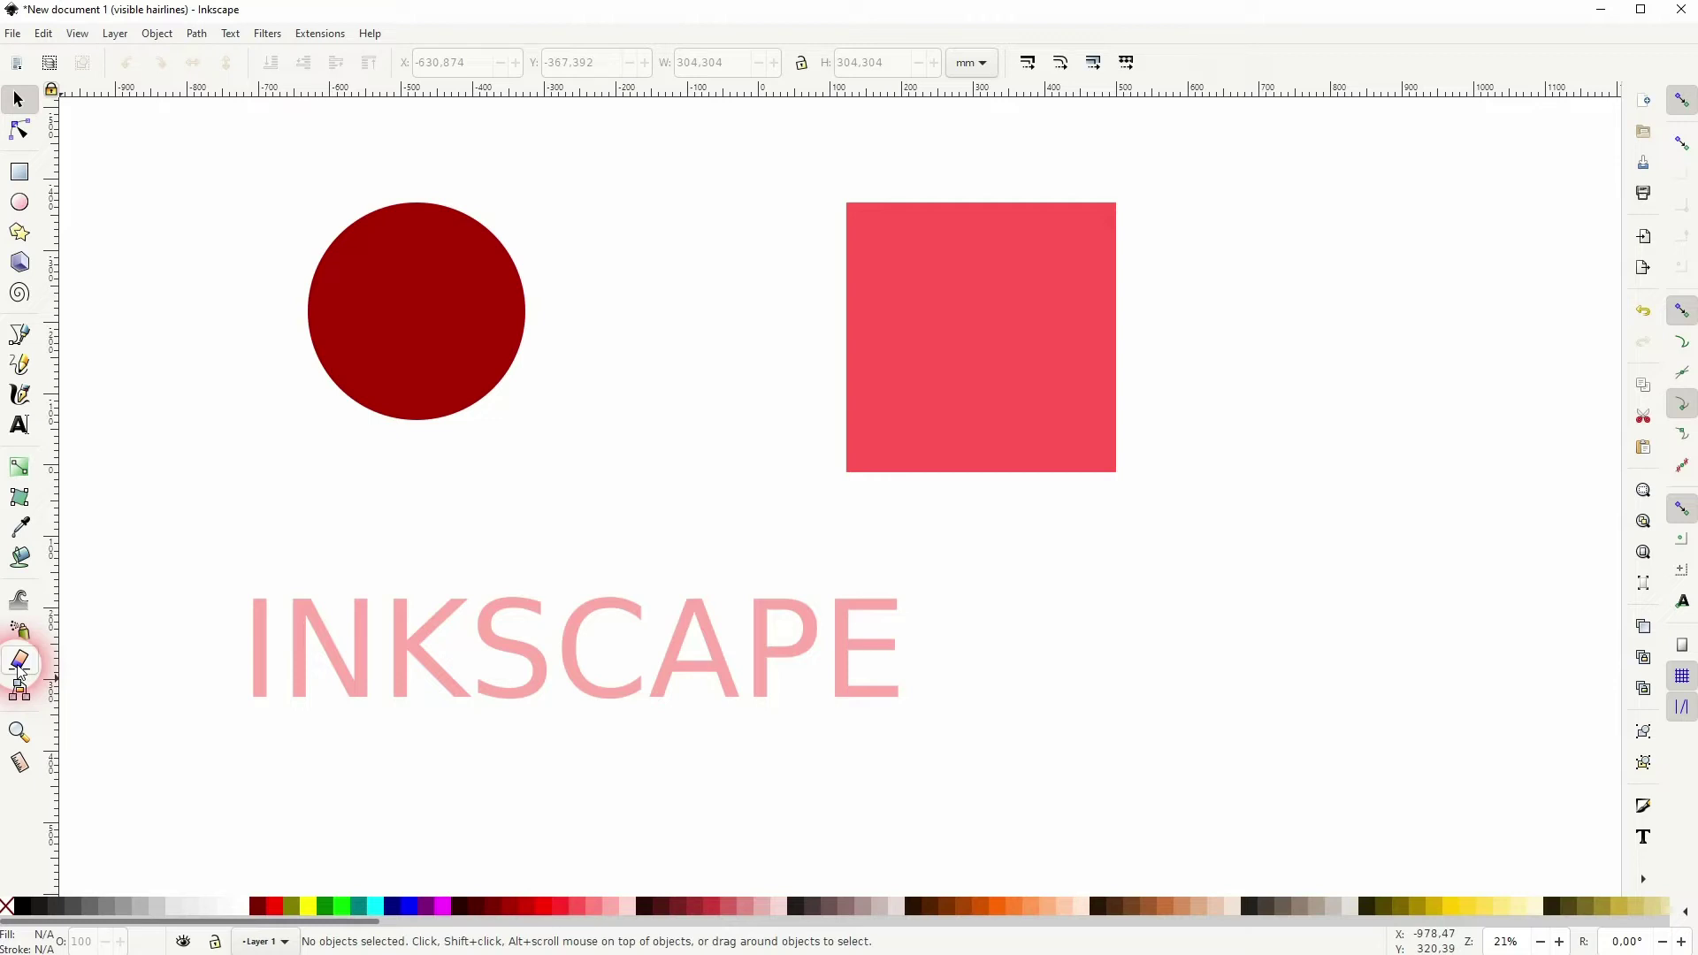
Step: Switch the Eraser to Cut mode at width 50 and erase a band across the circle
click(20, 664)
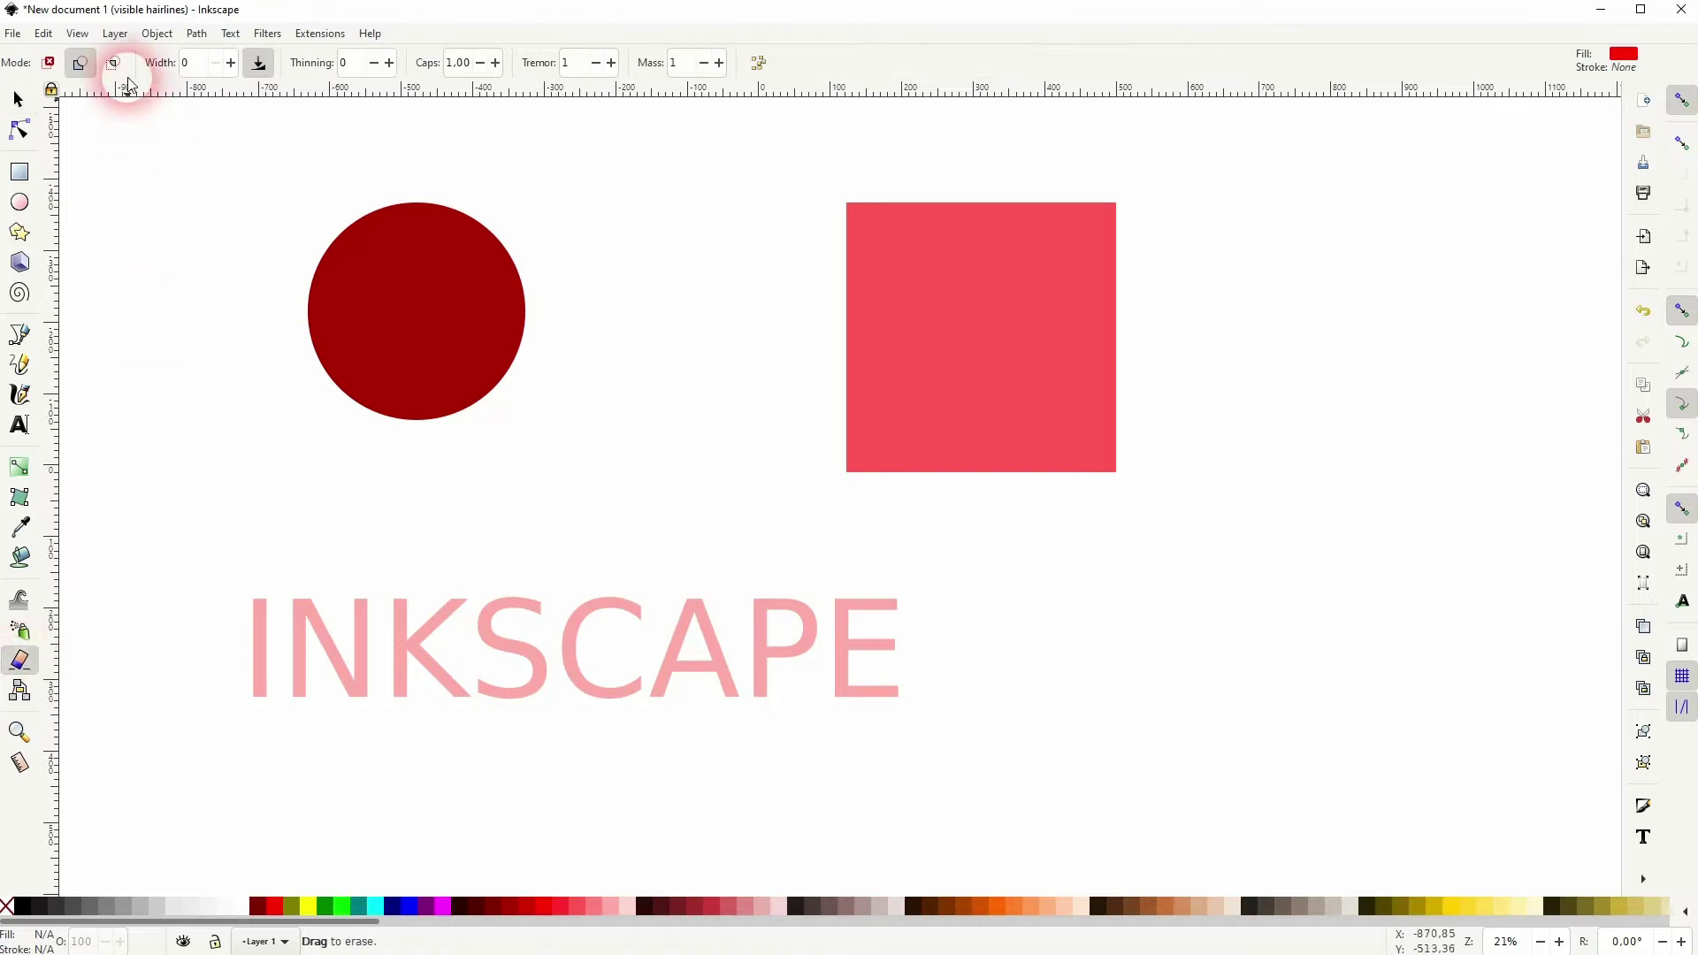
click(85, 62)
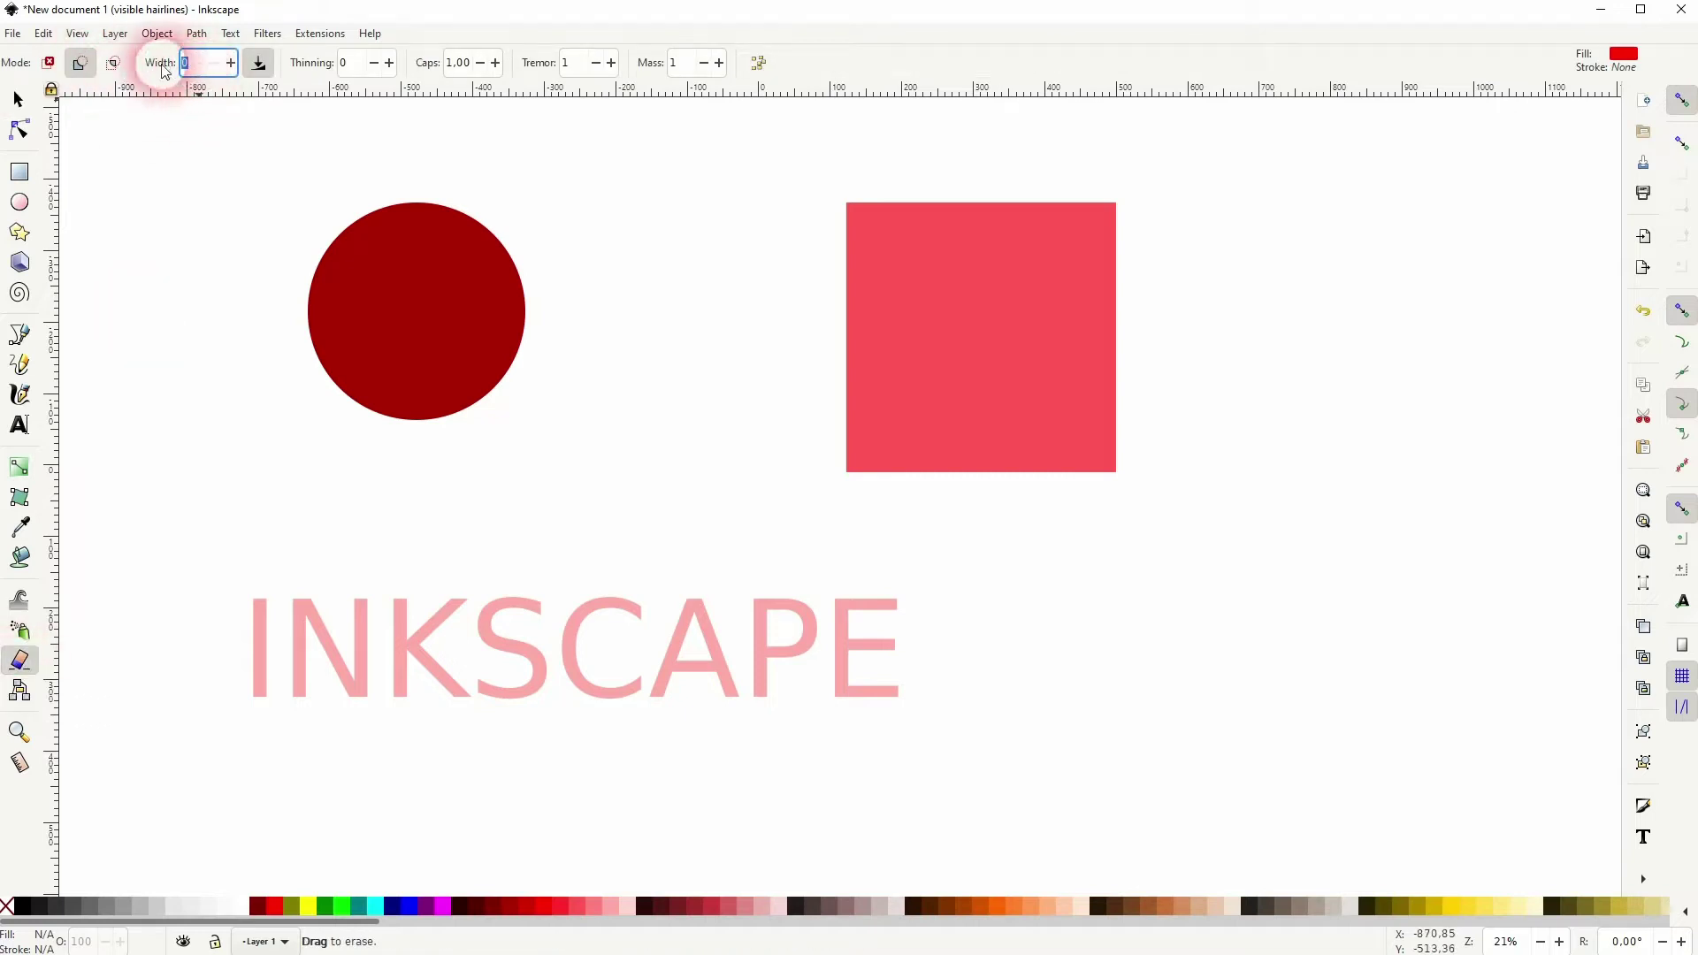
click(697, 64)
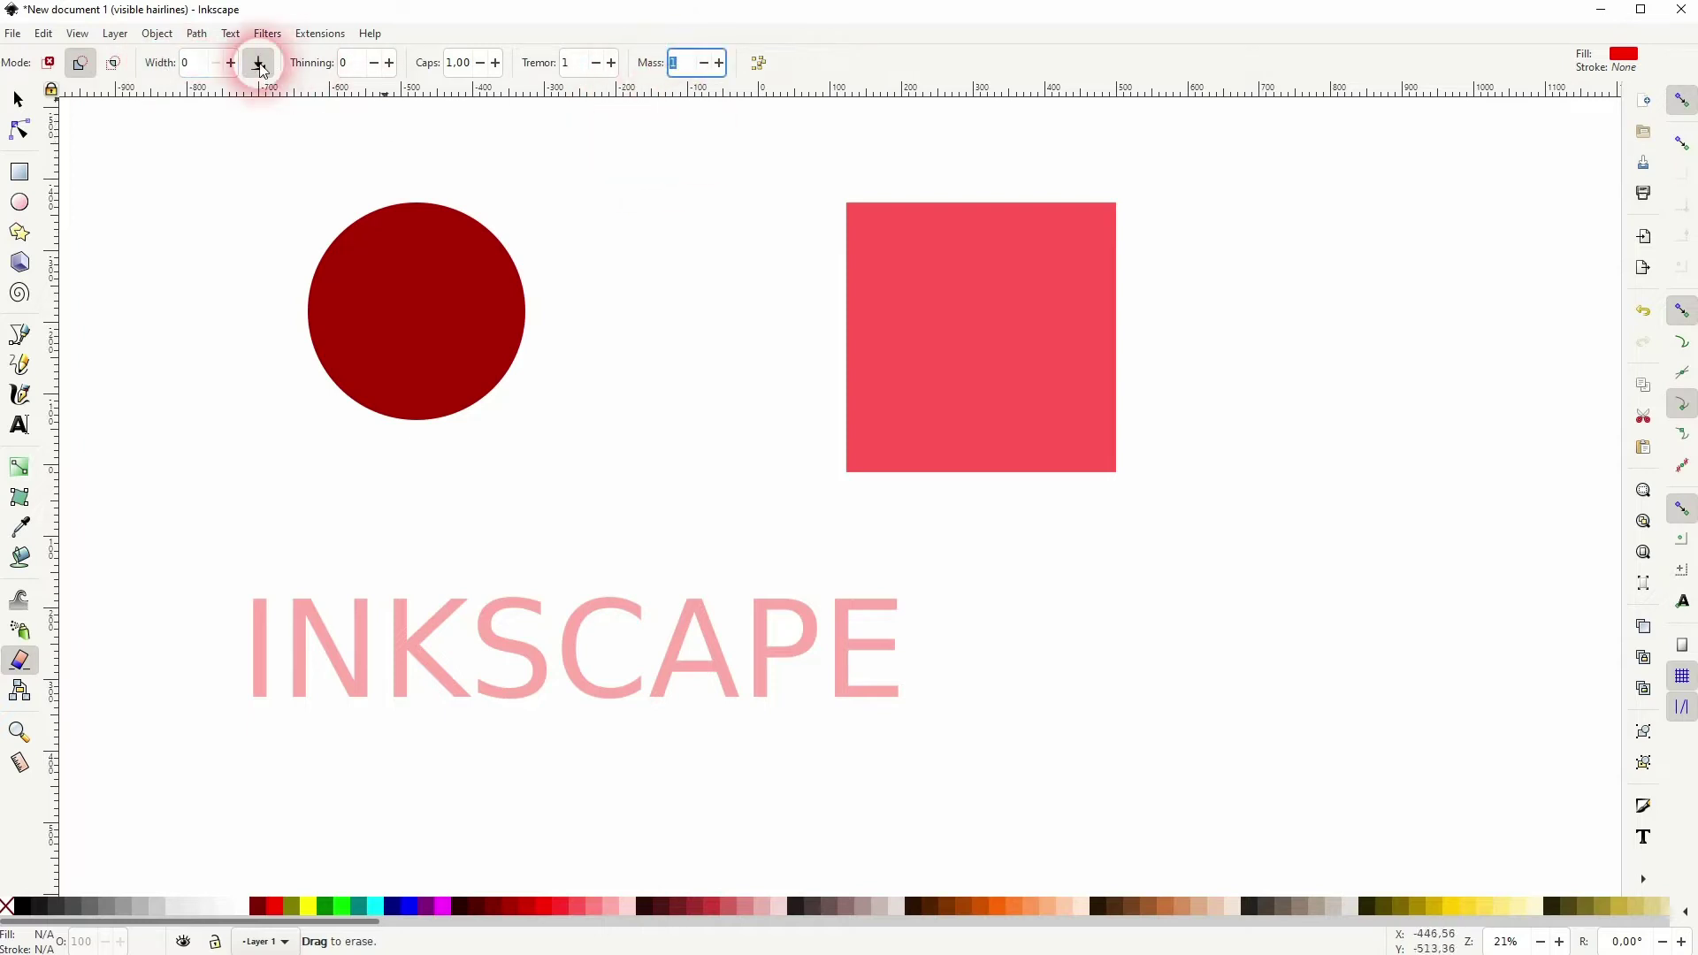
click(186, 63)
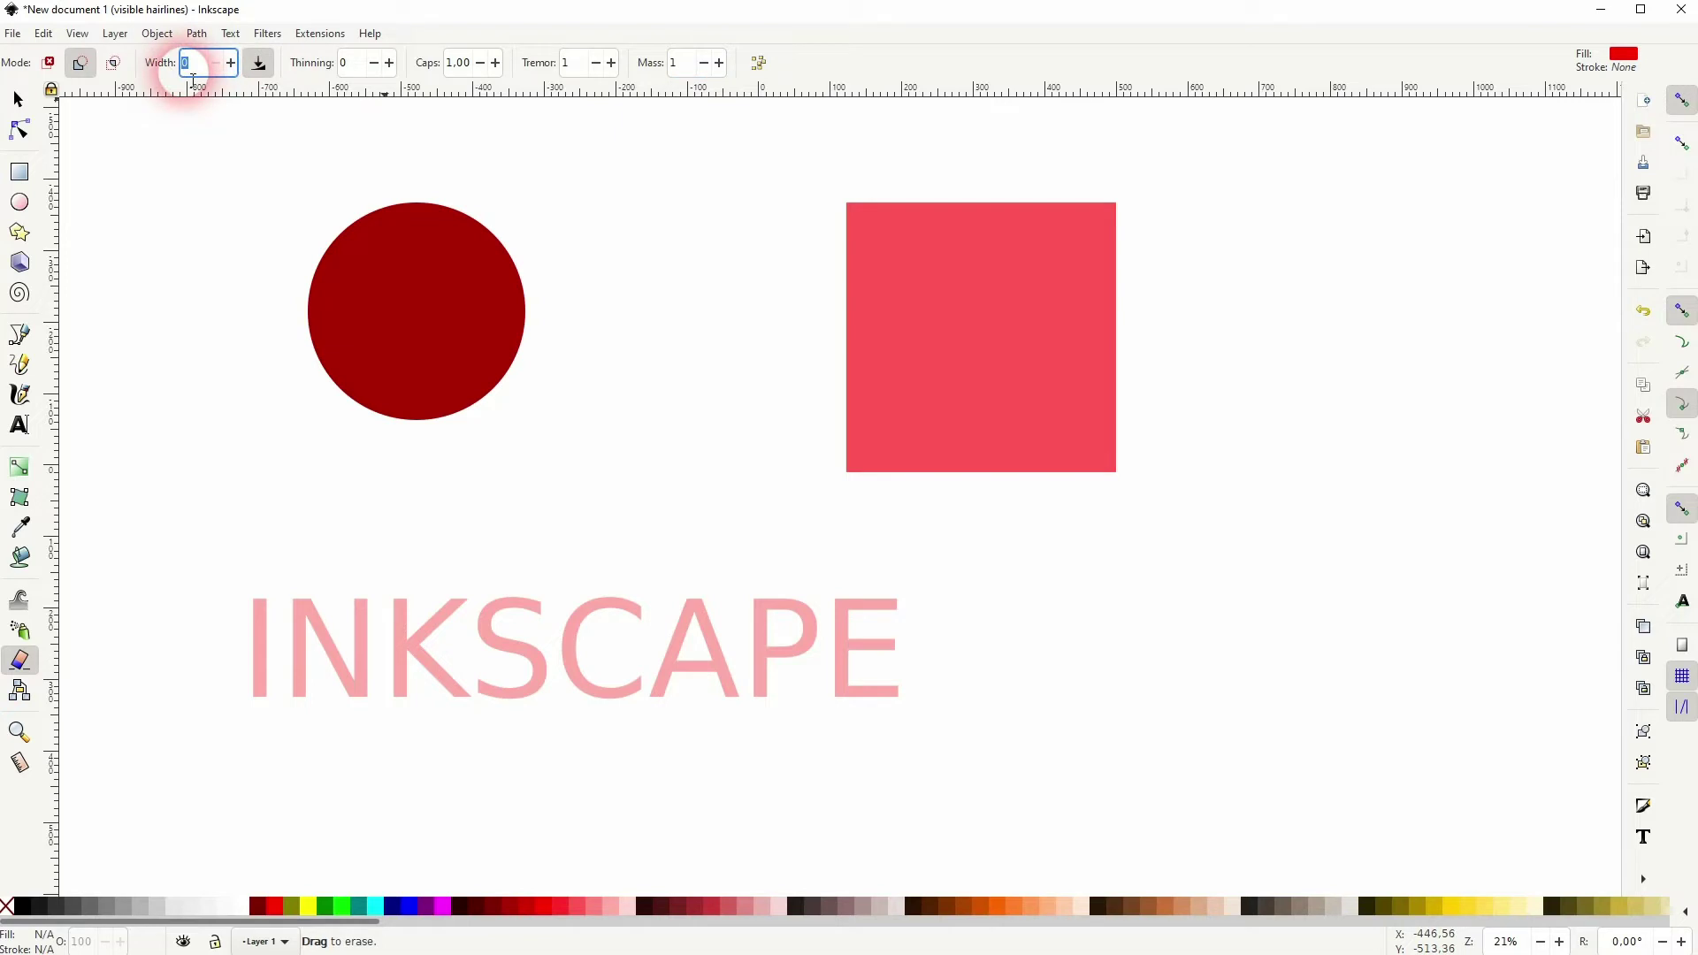
text(50)
drag(217, 329, 611, 297)
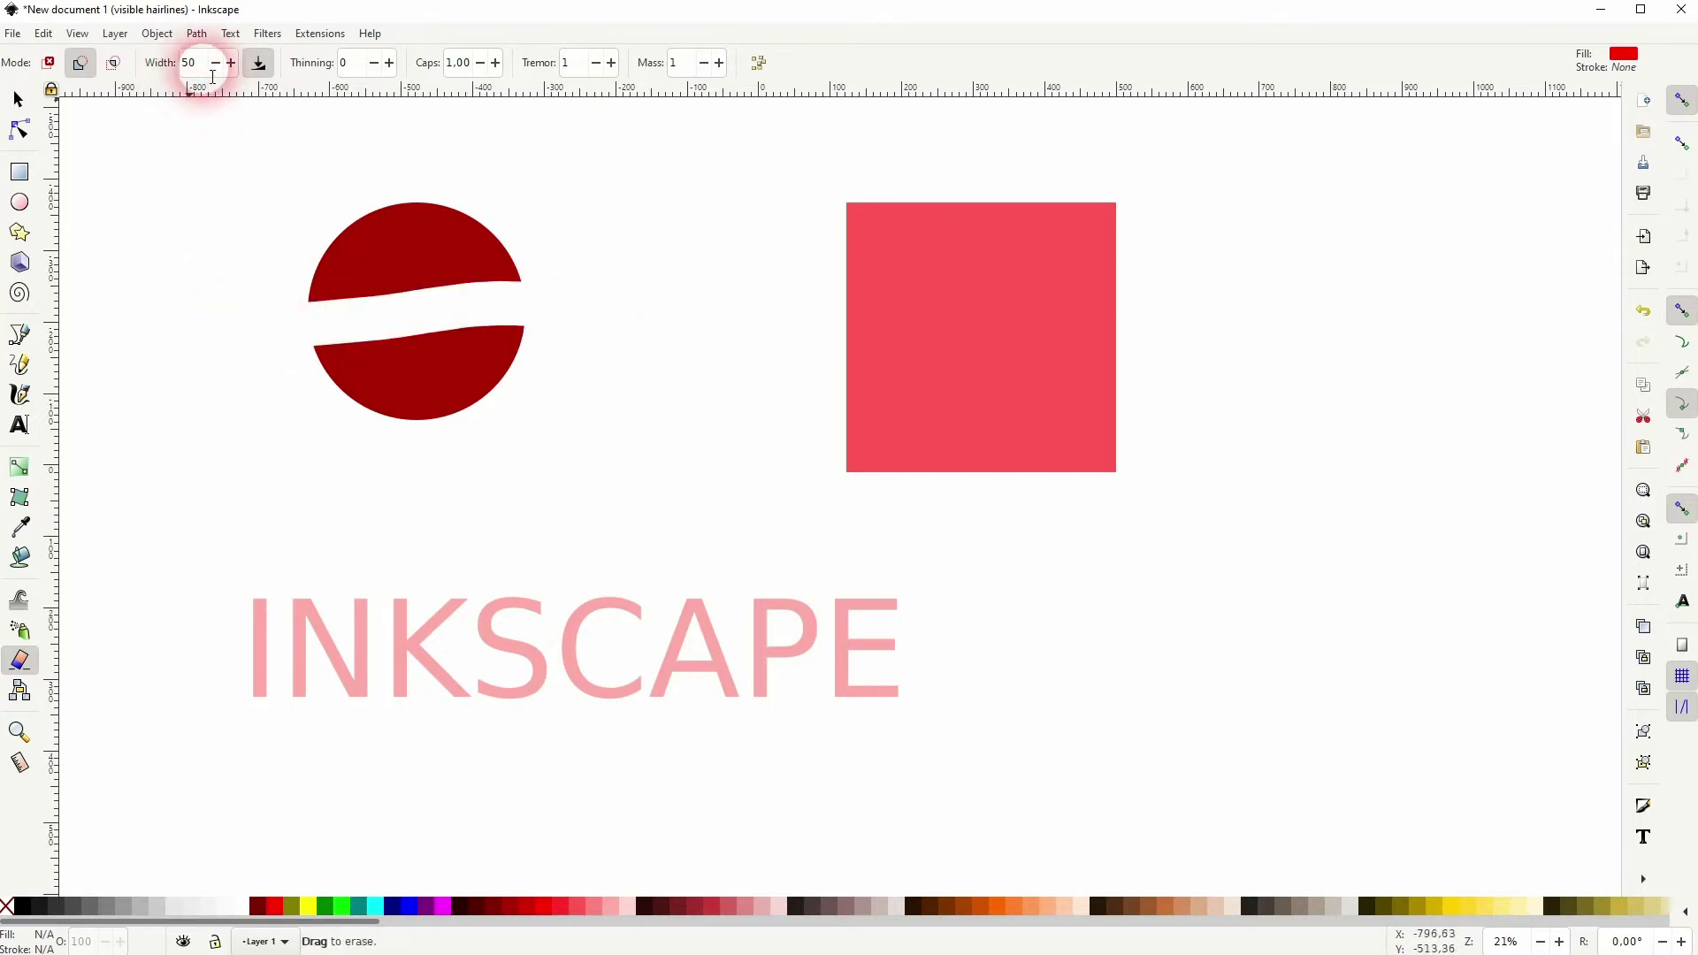
Step: Undo the wide erase and make a zero-width cut across the circle
key(ctrl+z)
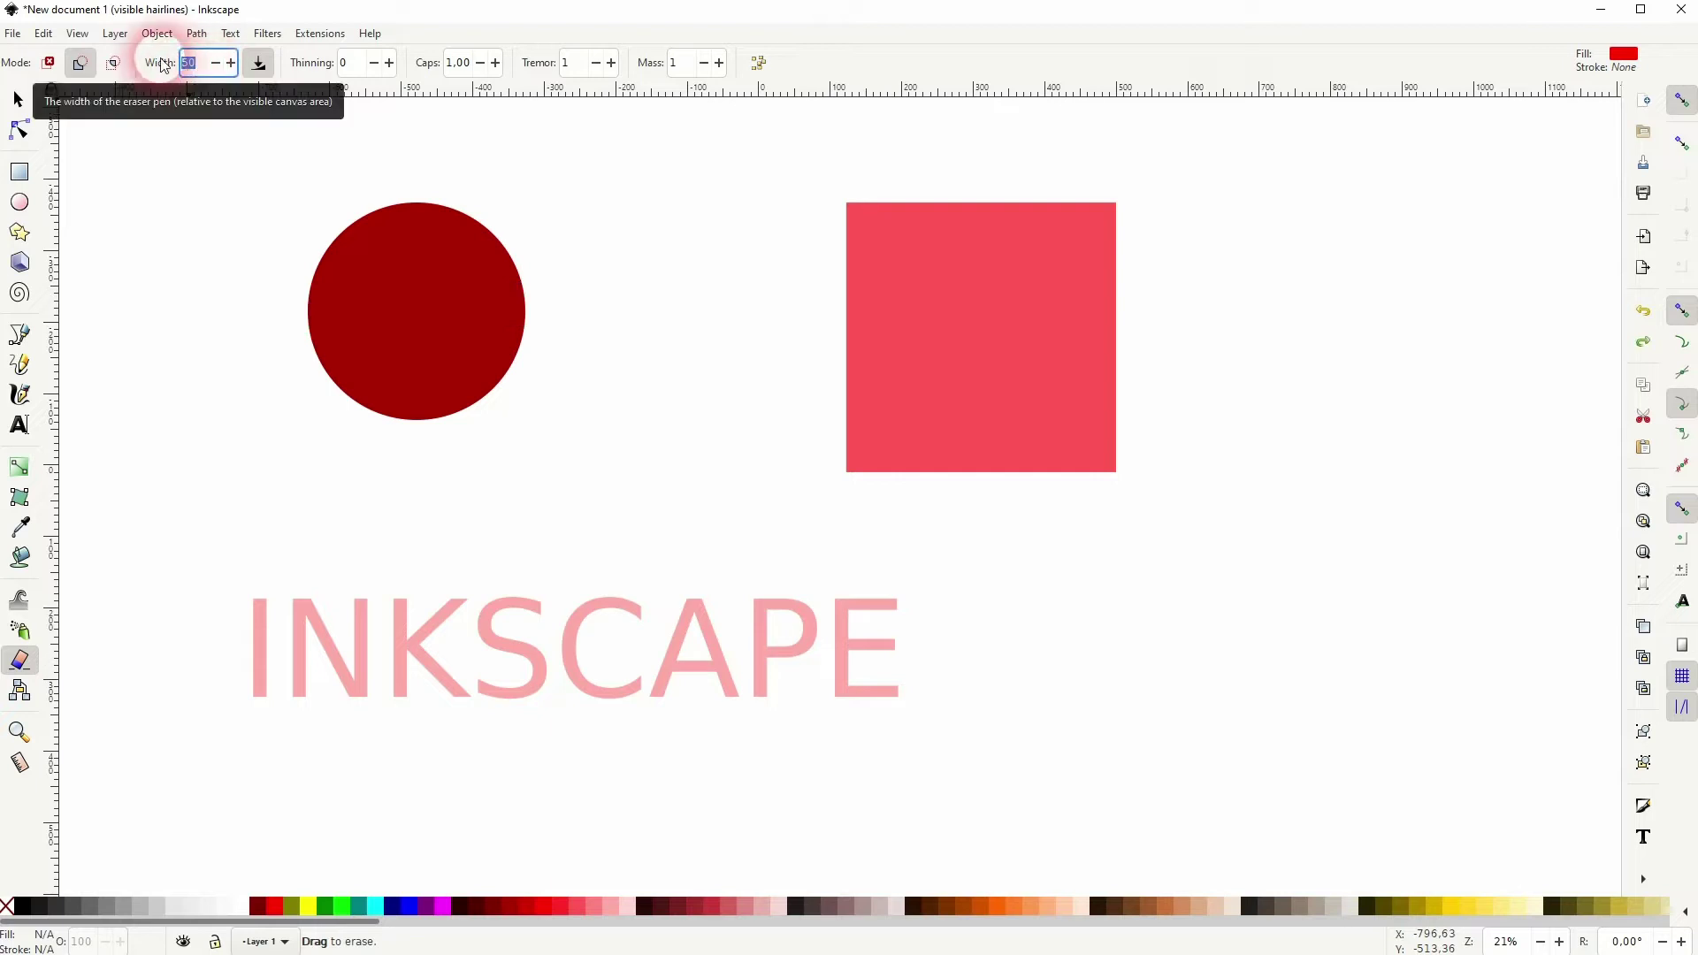
text(0)
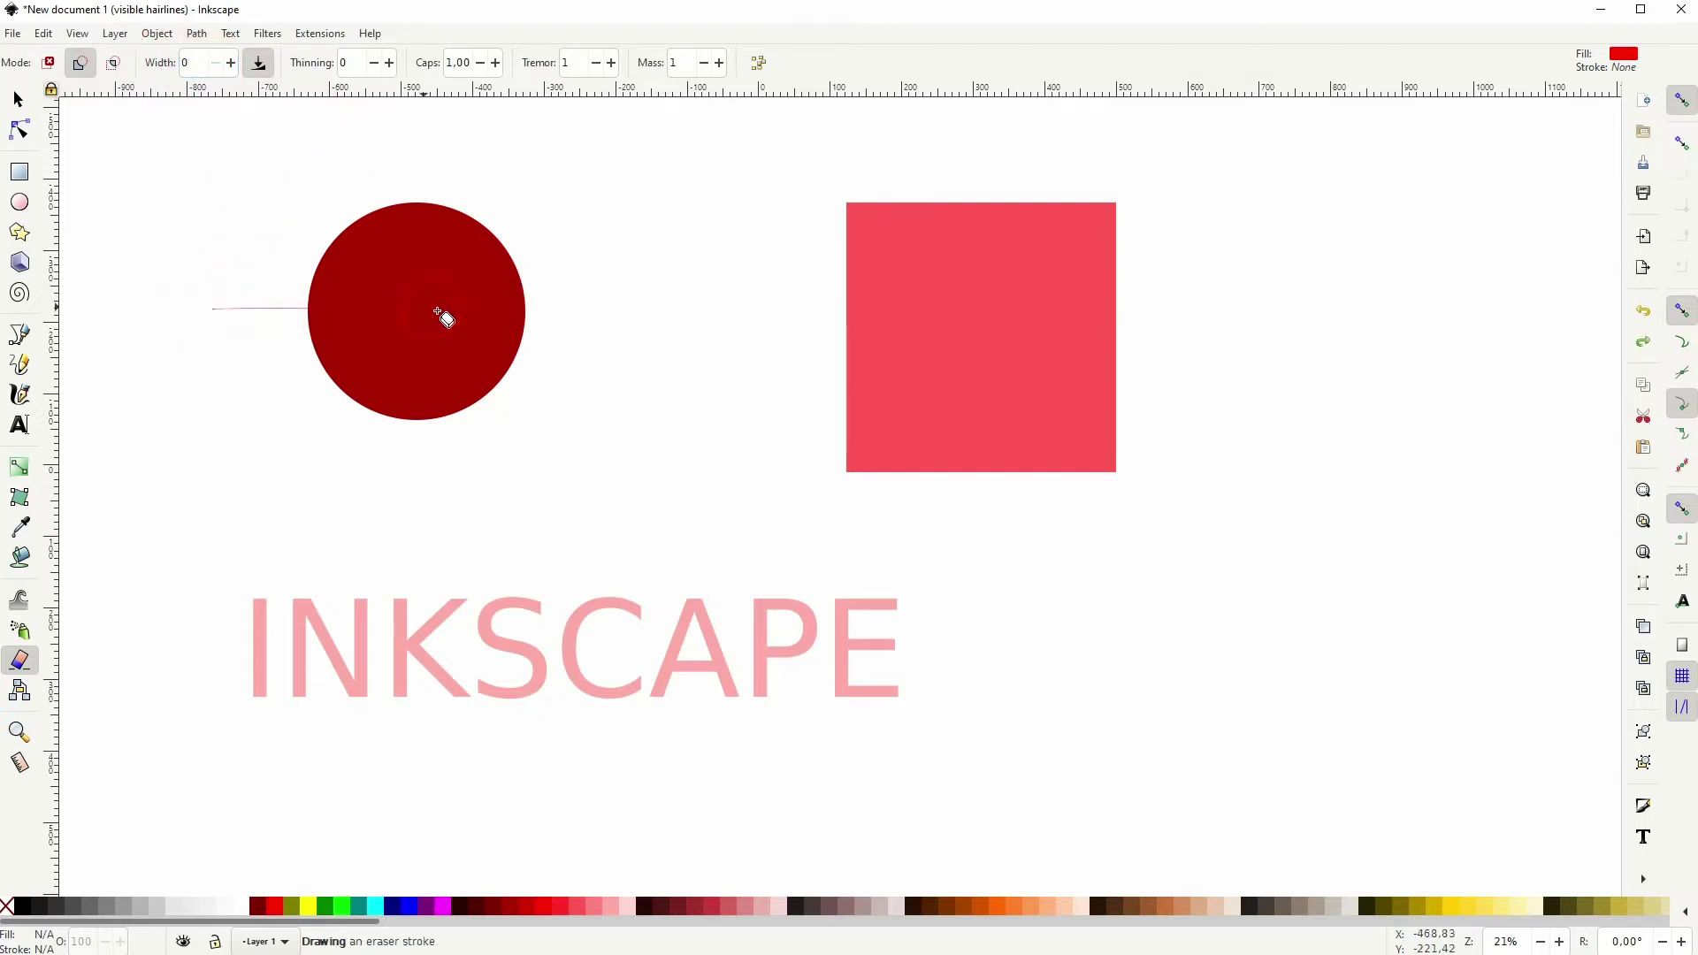
drag(590, 311, 594, 311)
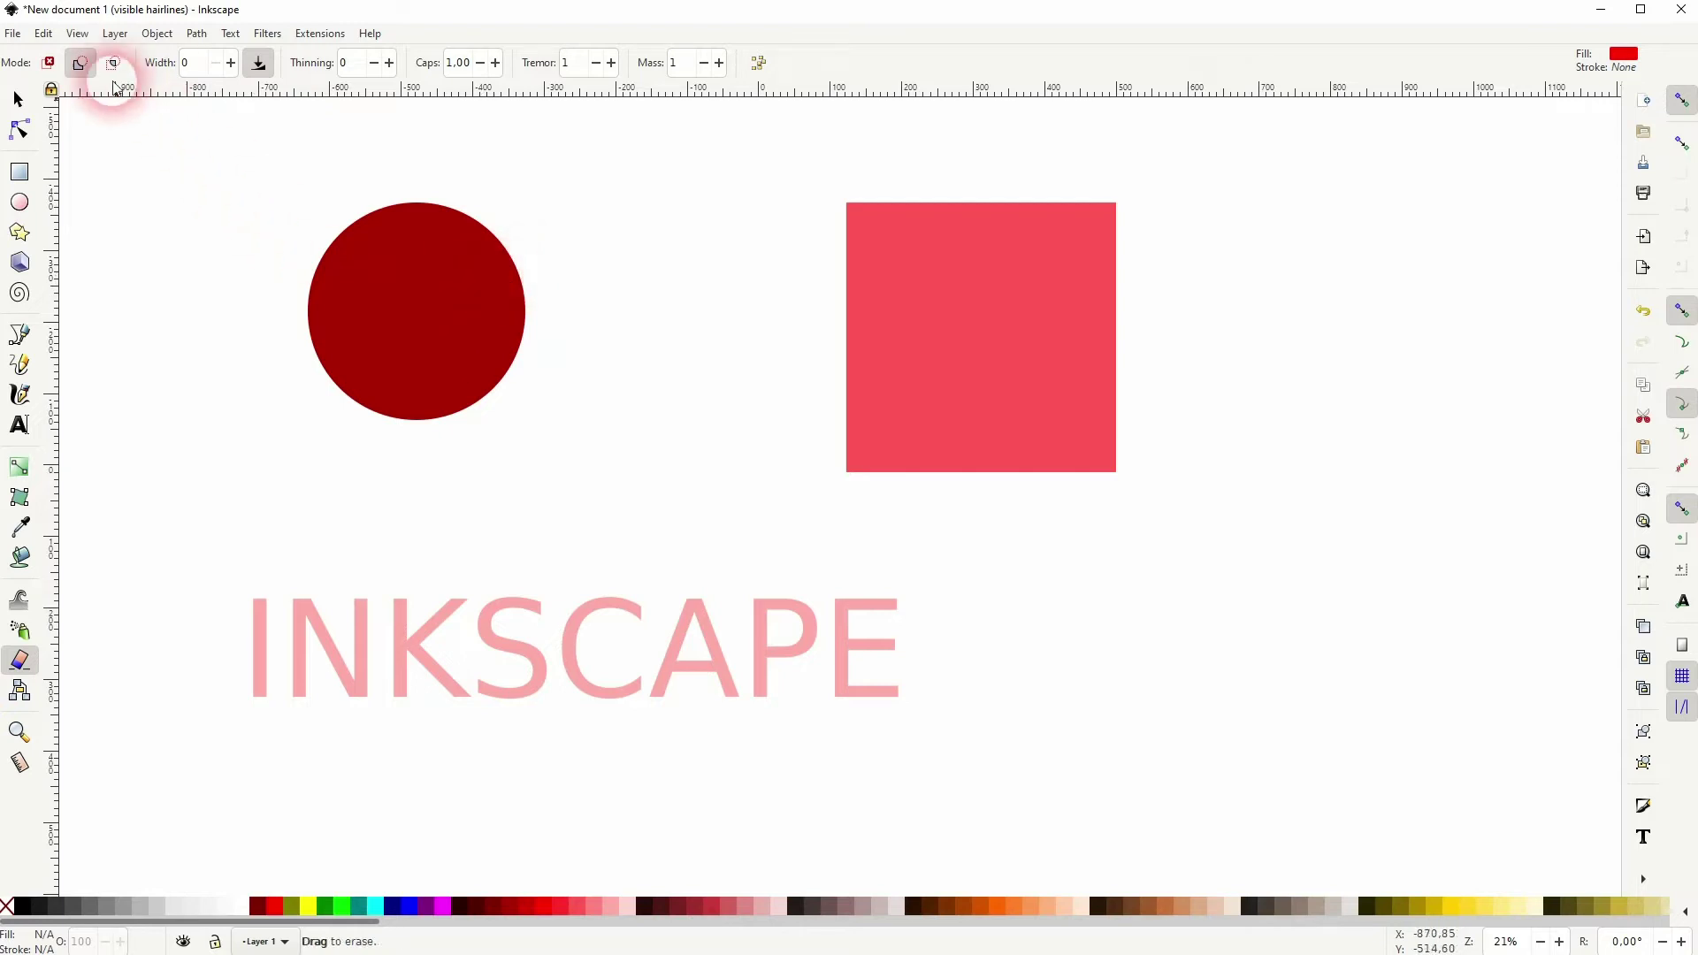
Step: Switch the display mode to Outline via View > Display Mode
click(66, 38)
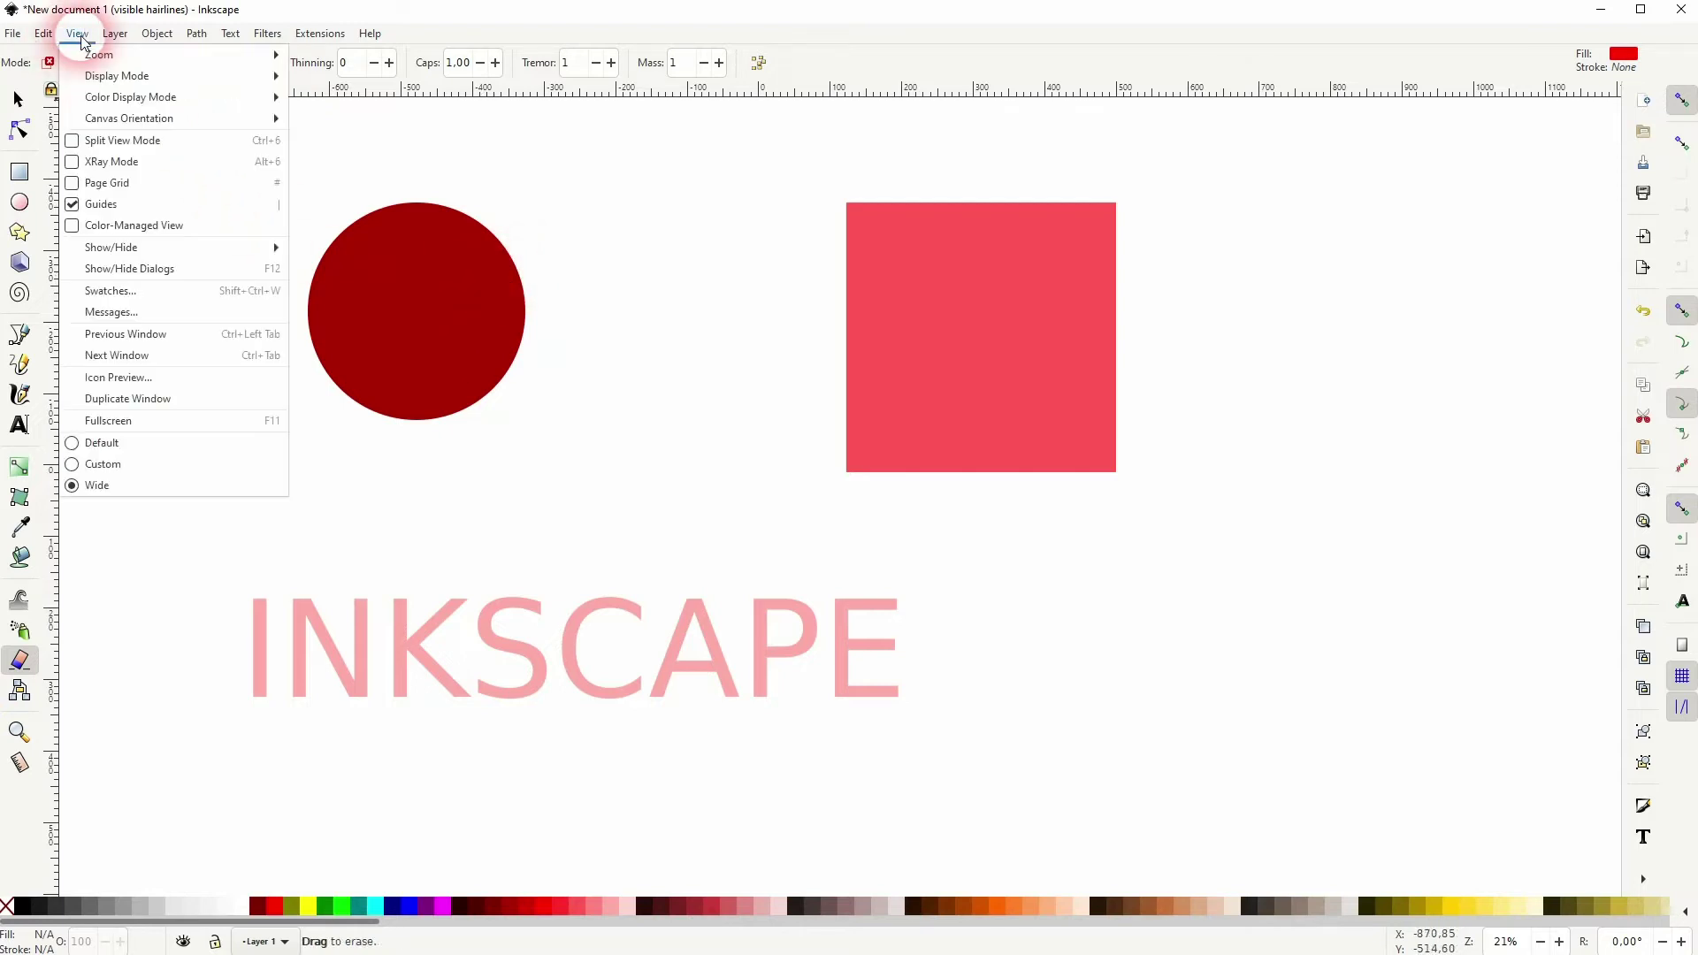
click(124, 81)
click(357, 148)
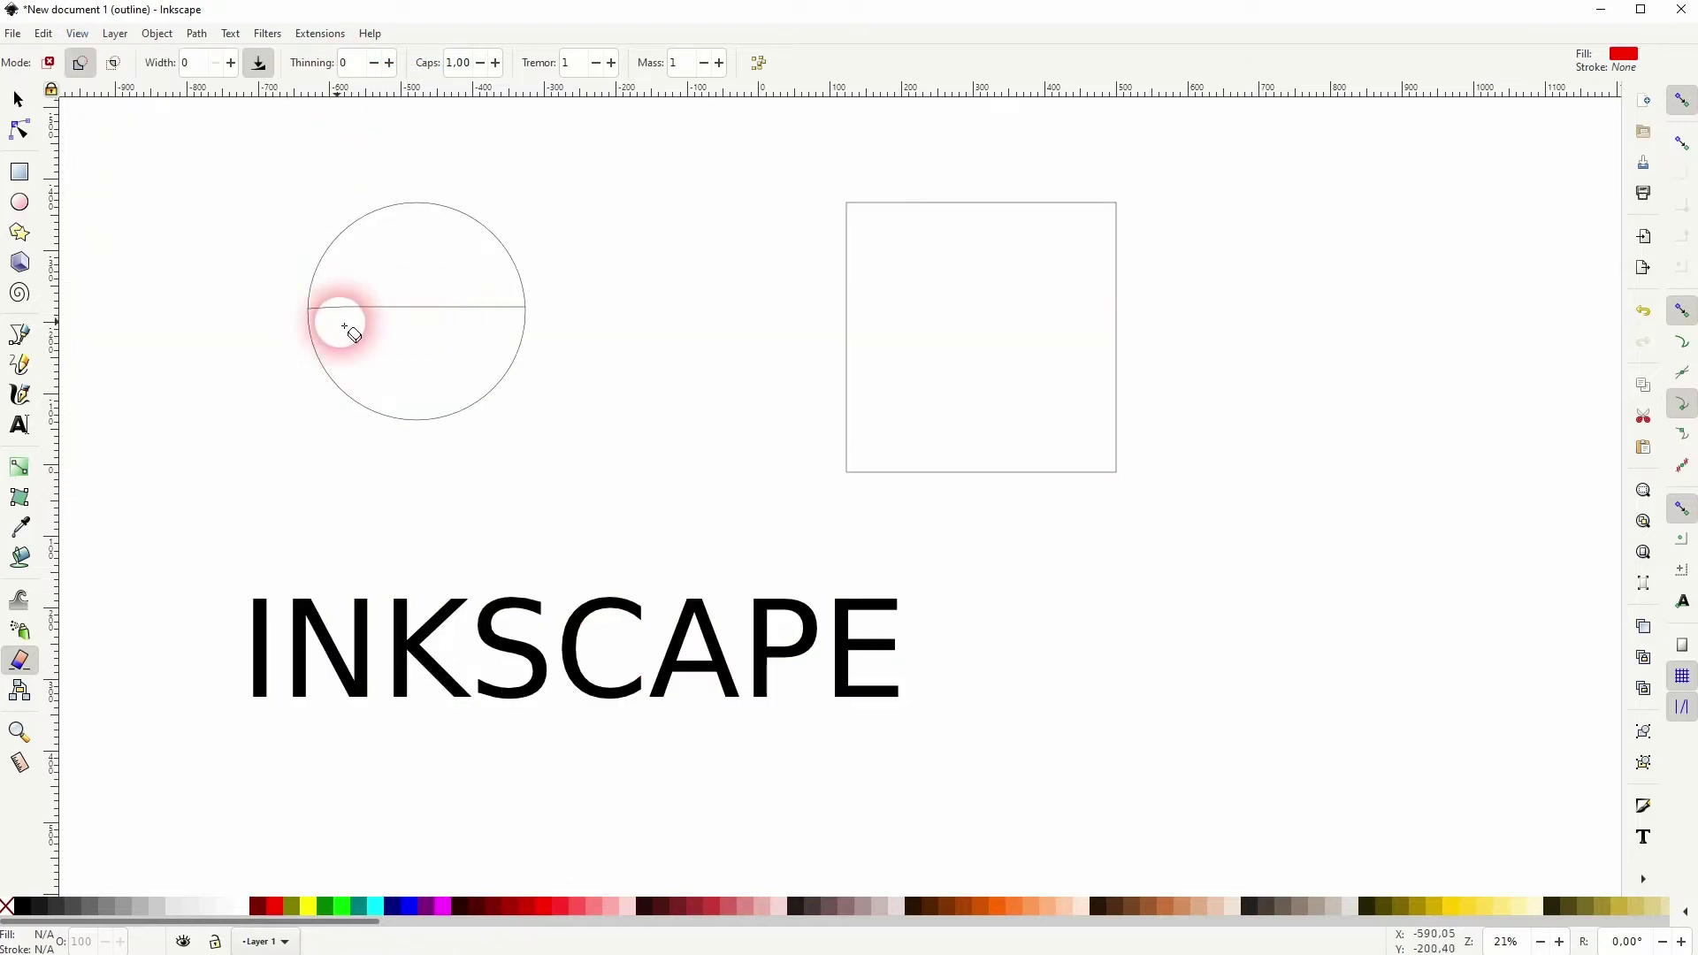
Step: Cut the square horizontally near its top and the circle diagonally and across
scroll(339, 324, up, 3)
scroll(339, 323, up, 1)
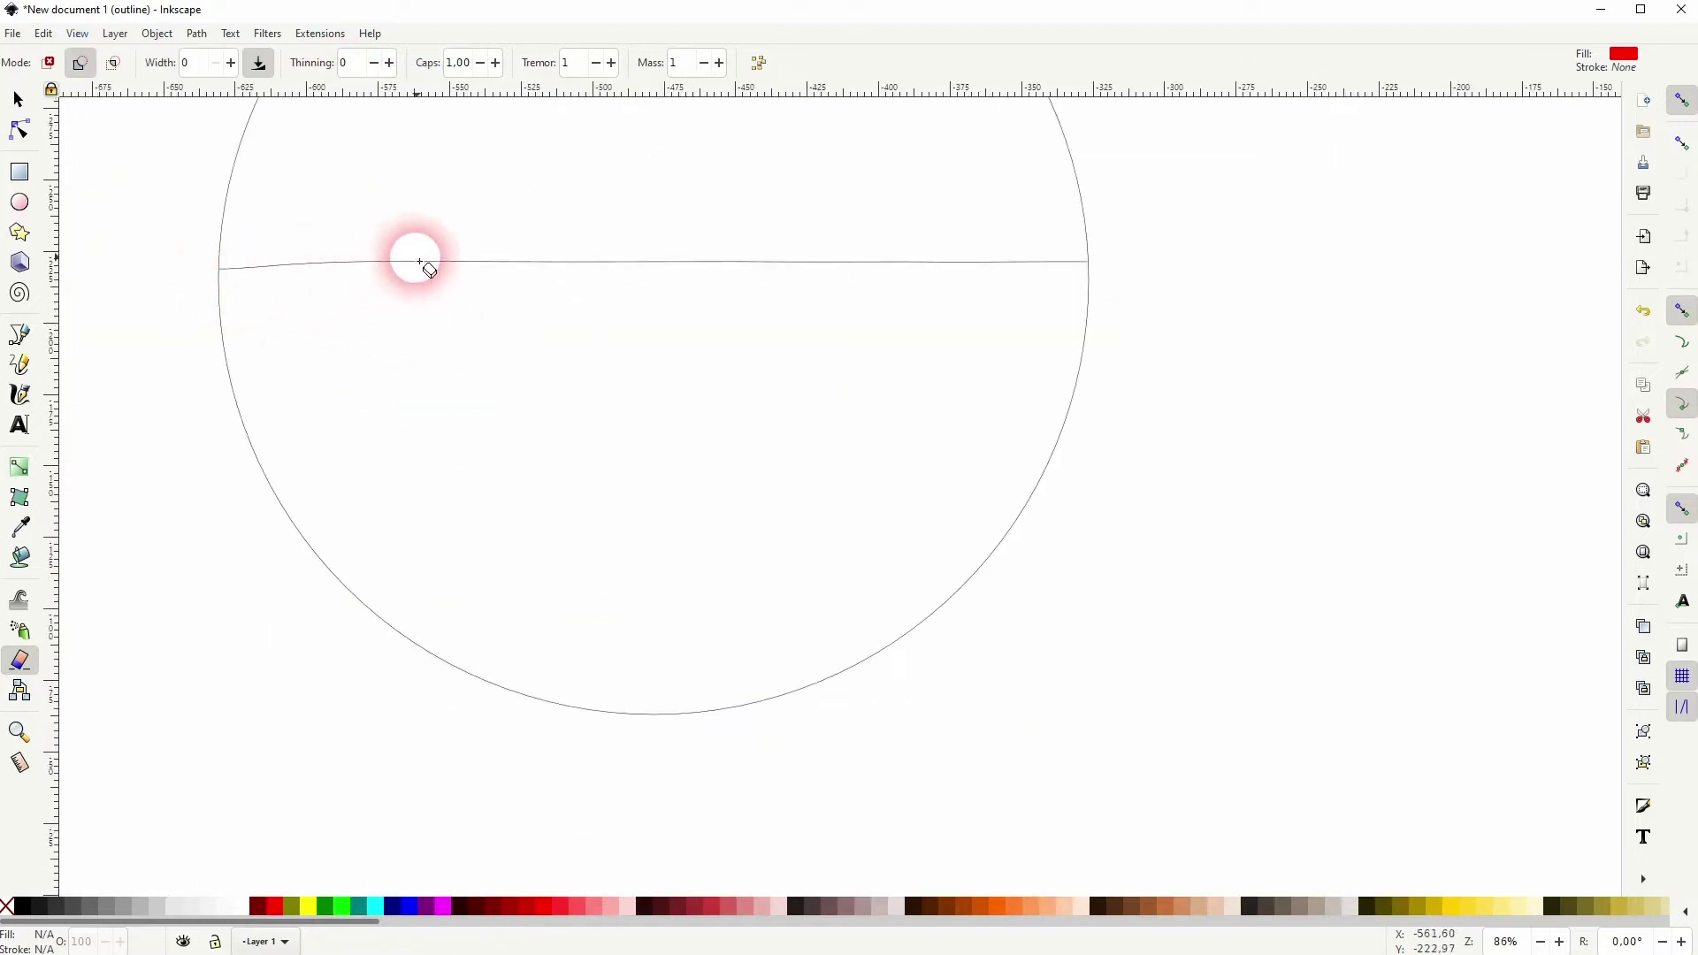
scroll(591, 269, down, 3)
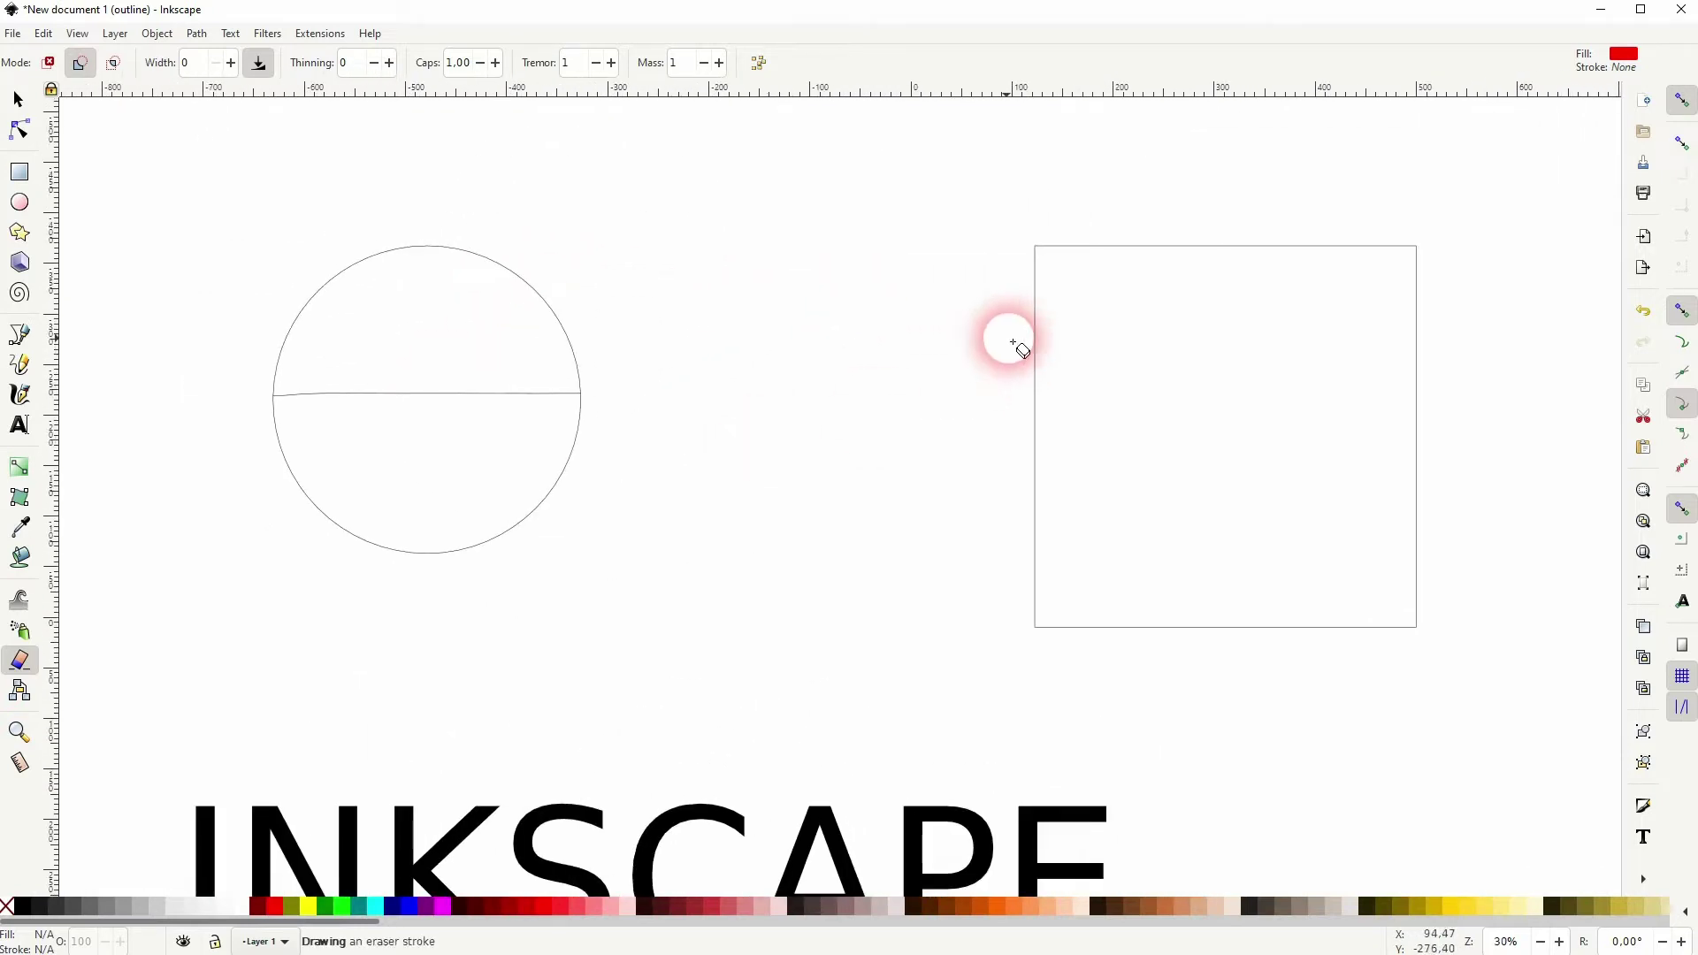
drag(1013, 343, 1532, 344)
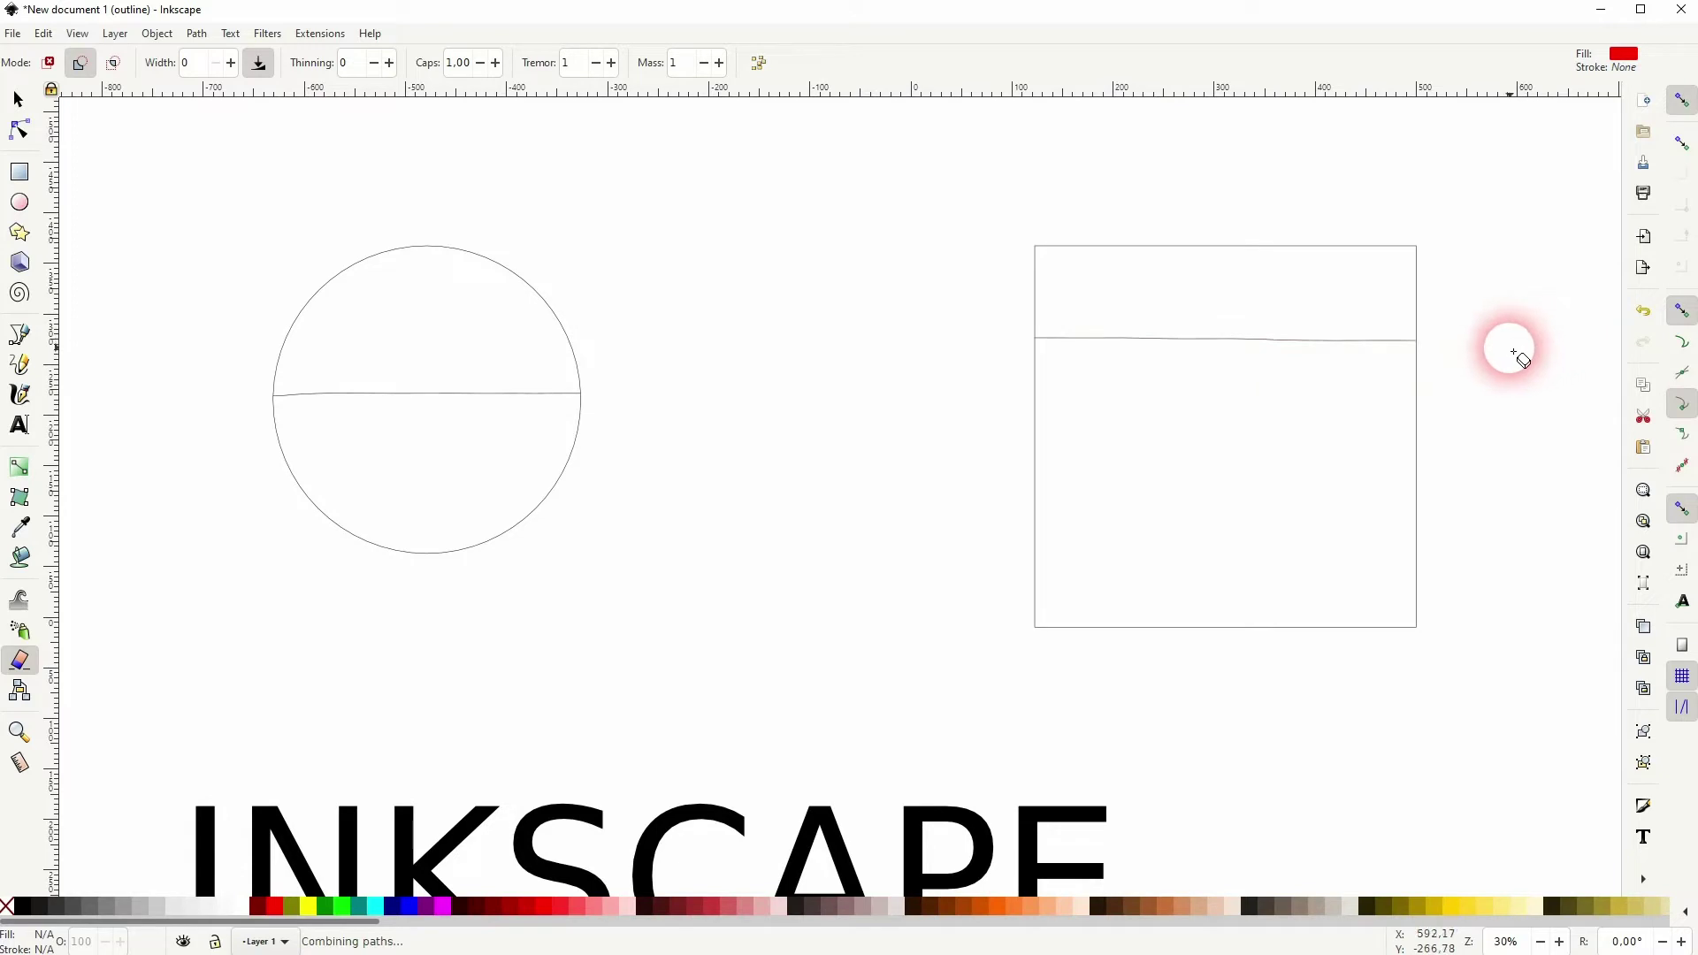
scroll(1387, 348, up, 2)
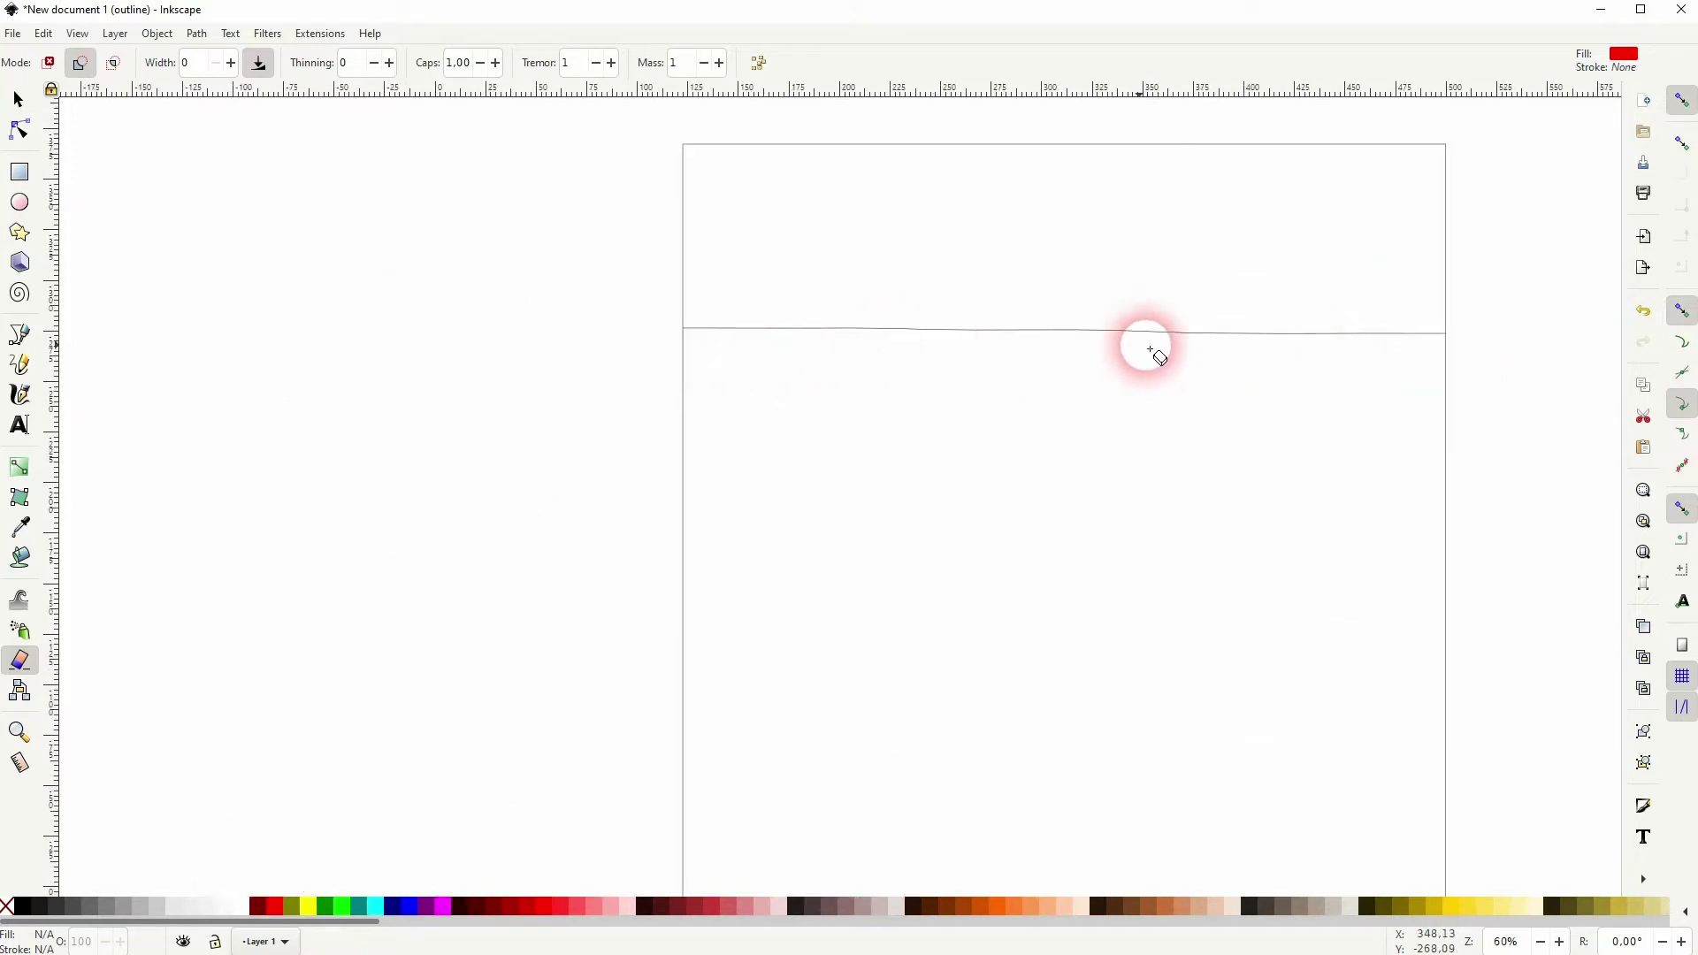
scroll(1148, 361, down, 3)
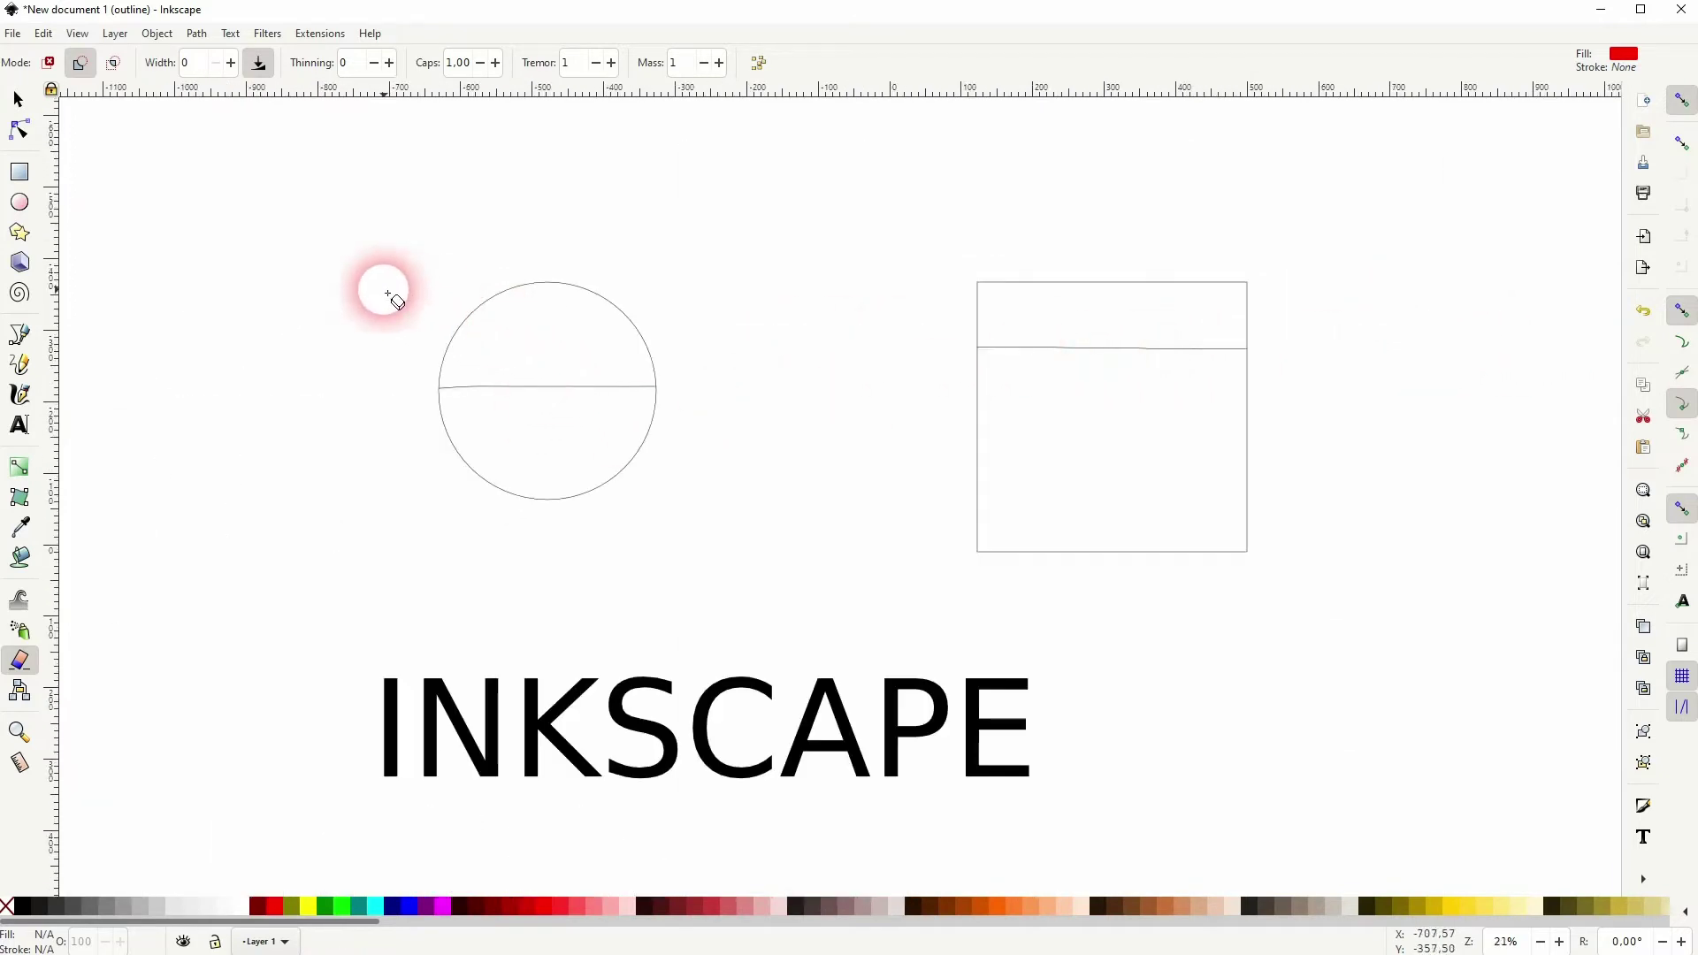
drag(495, 259, 732, 608)
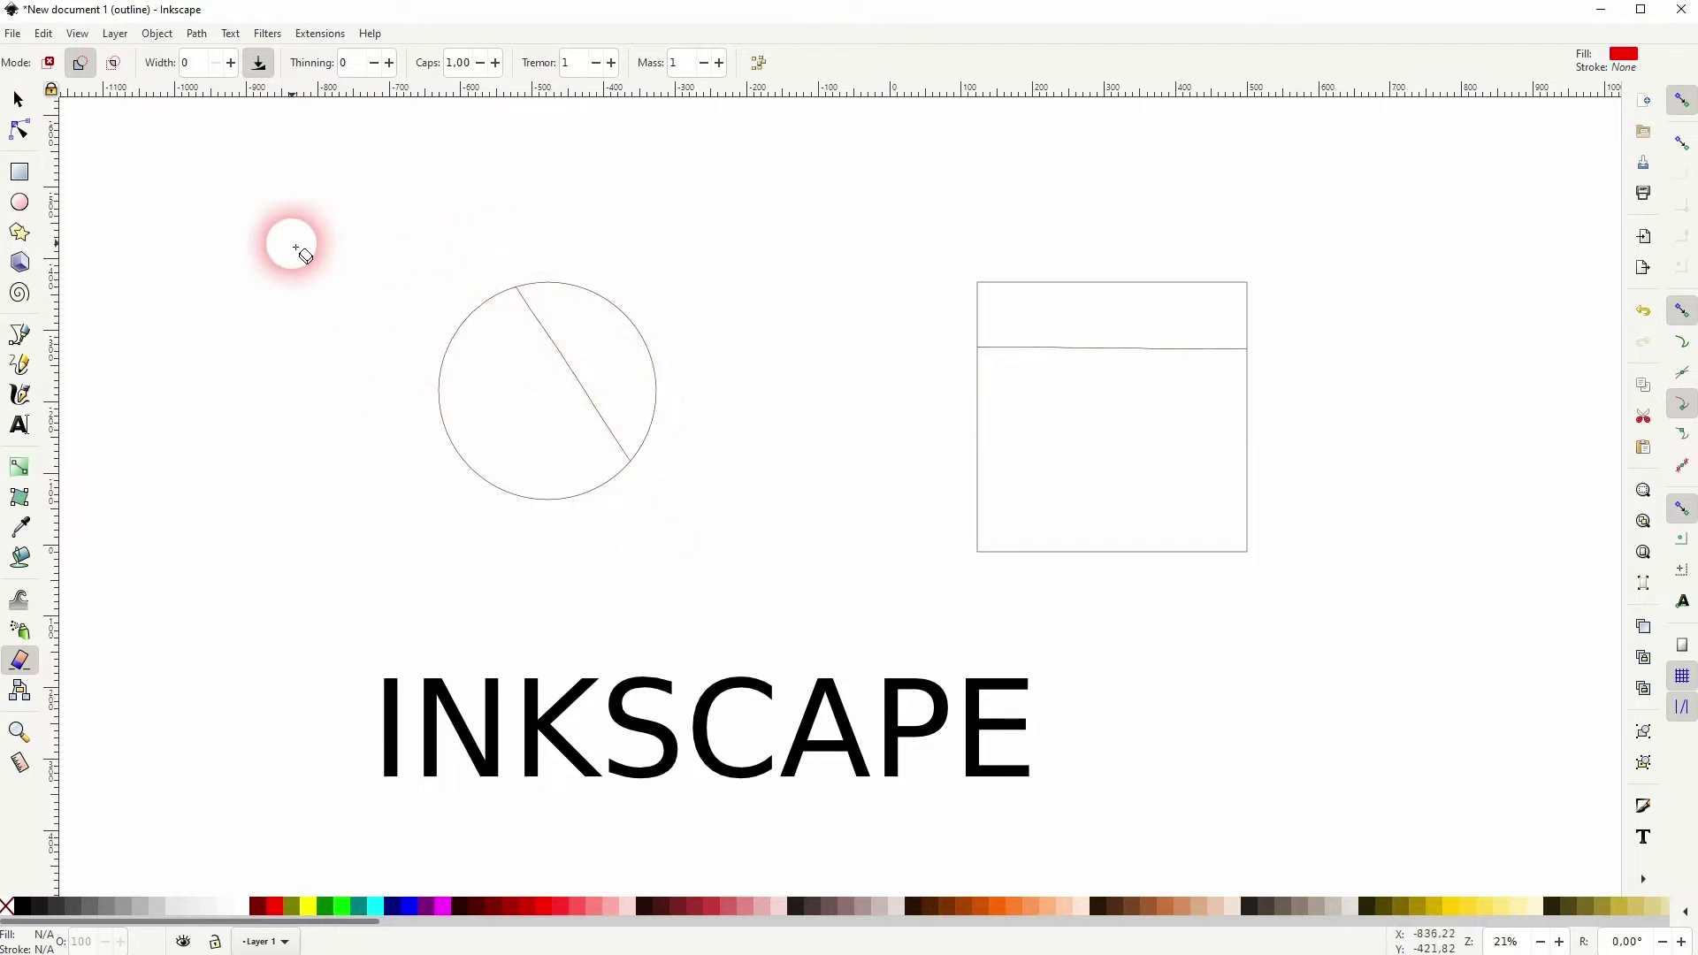
drag(297, 241, 880, 234)
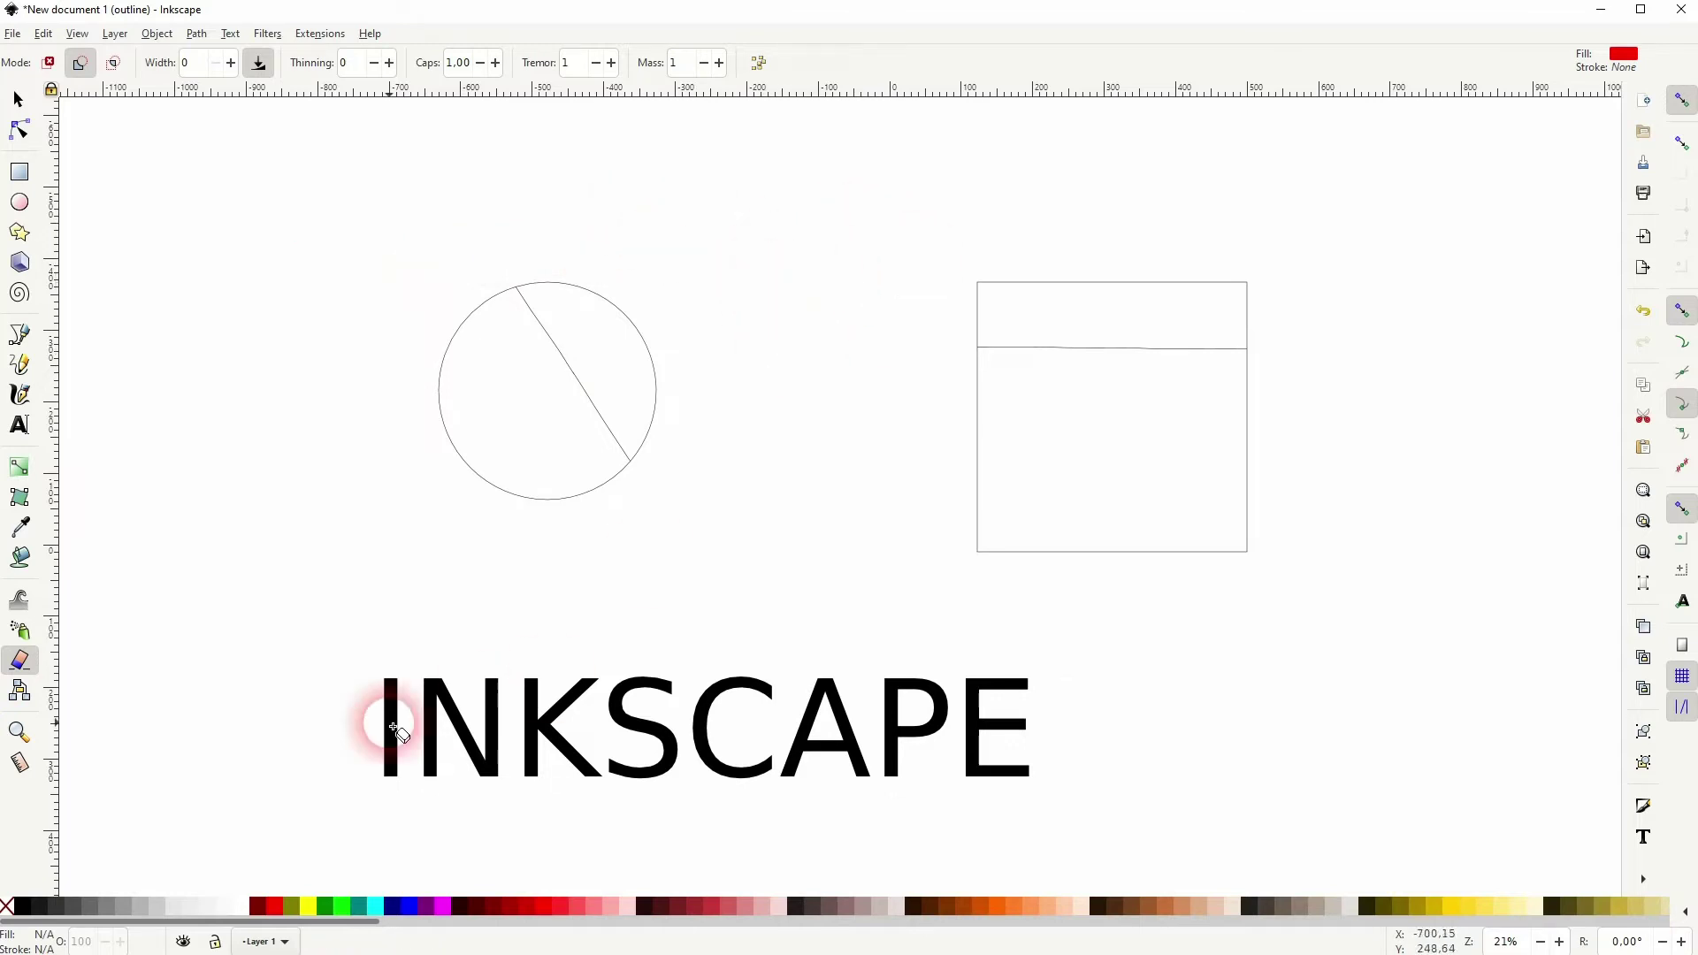
Step: Cut across the bottom and middle of the INKSCAPE text, then add a horizontal guide
mouse_move(264, 761)
mouse_down()
mouse_move(1057, 766)
mouse_move(1179, 720)
mouse_up()
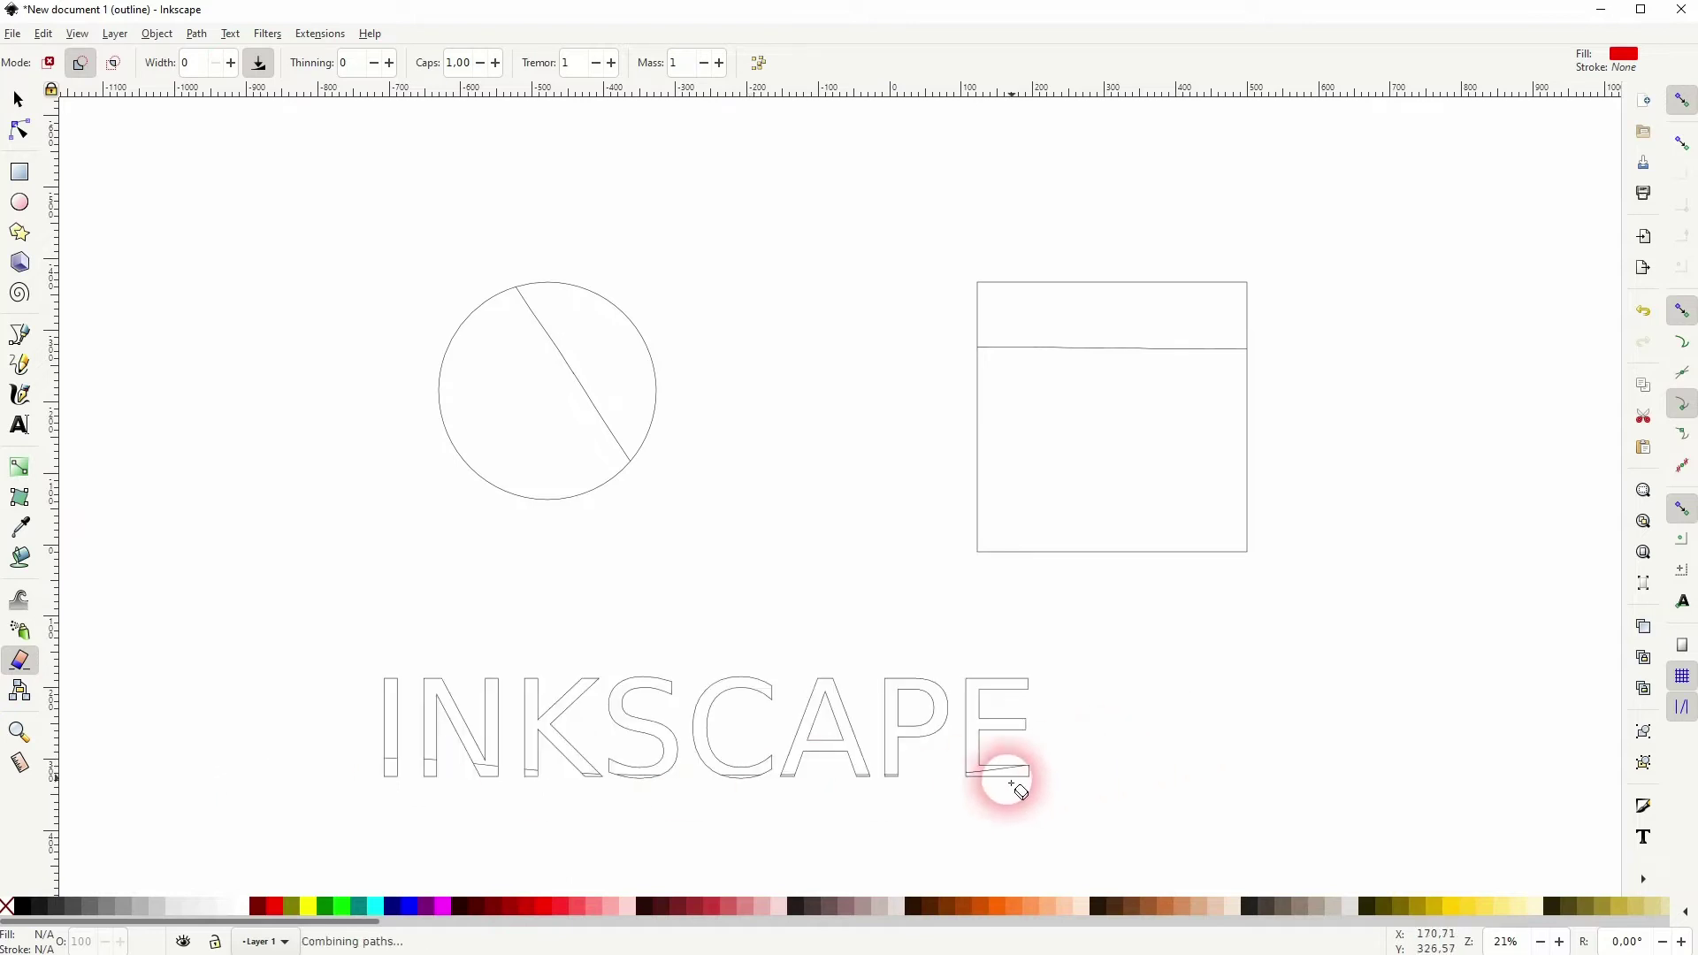
drag(282, 717, 1119, 731)
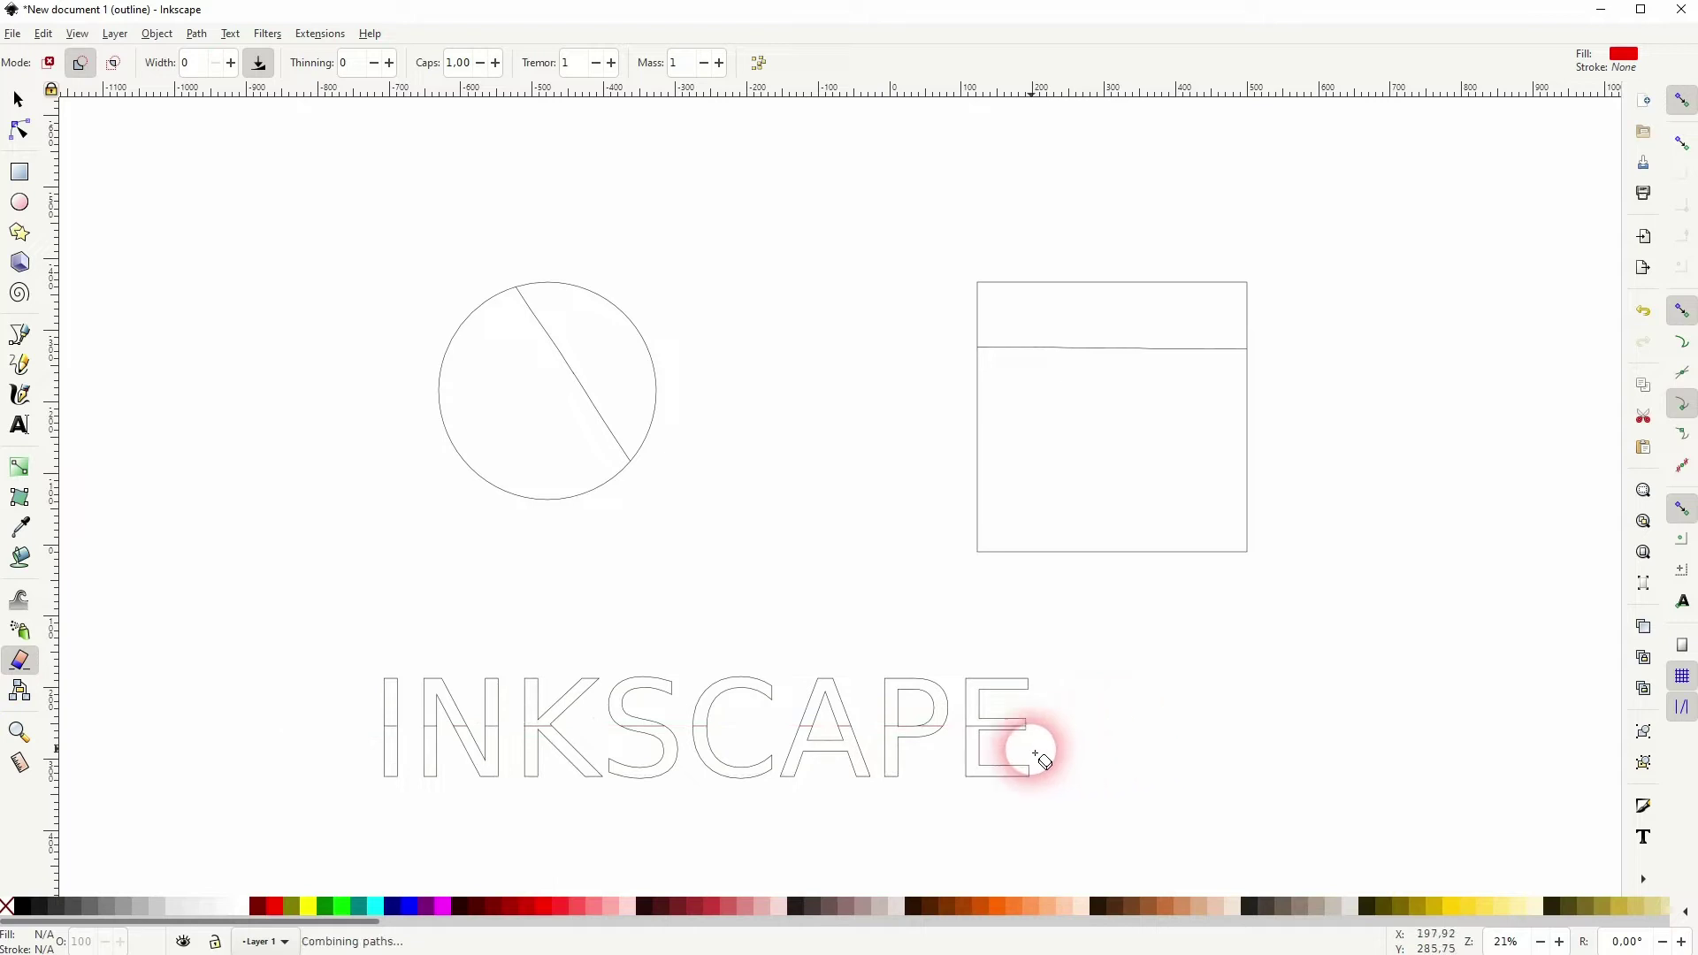
click(857, 108)
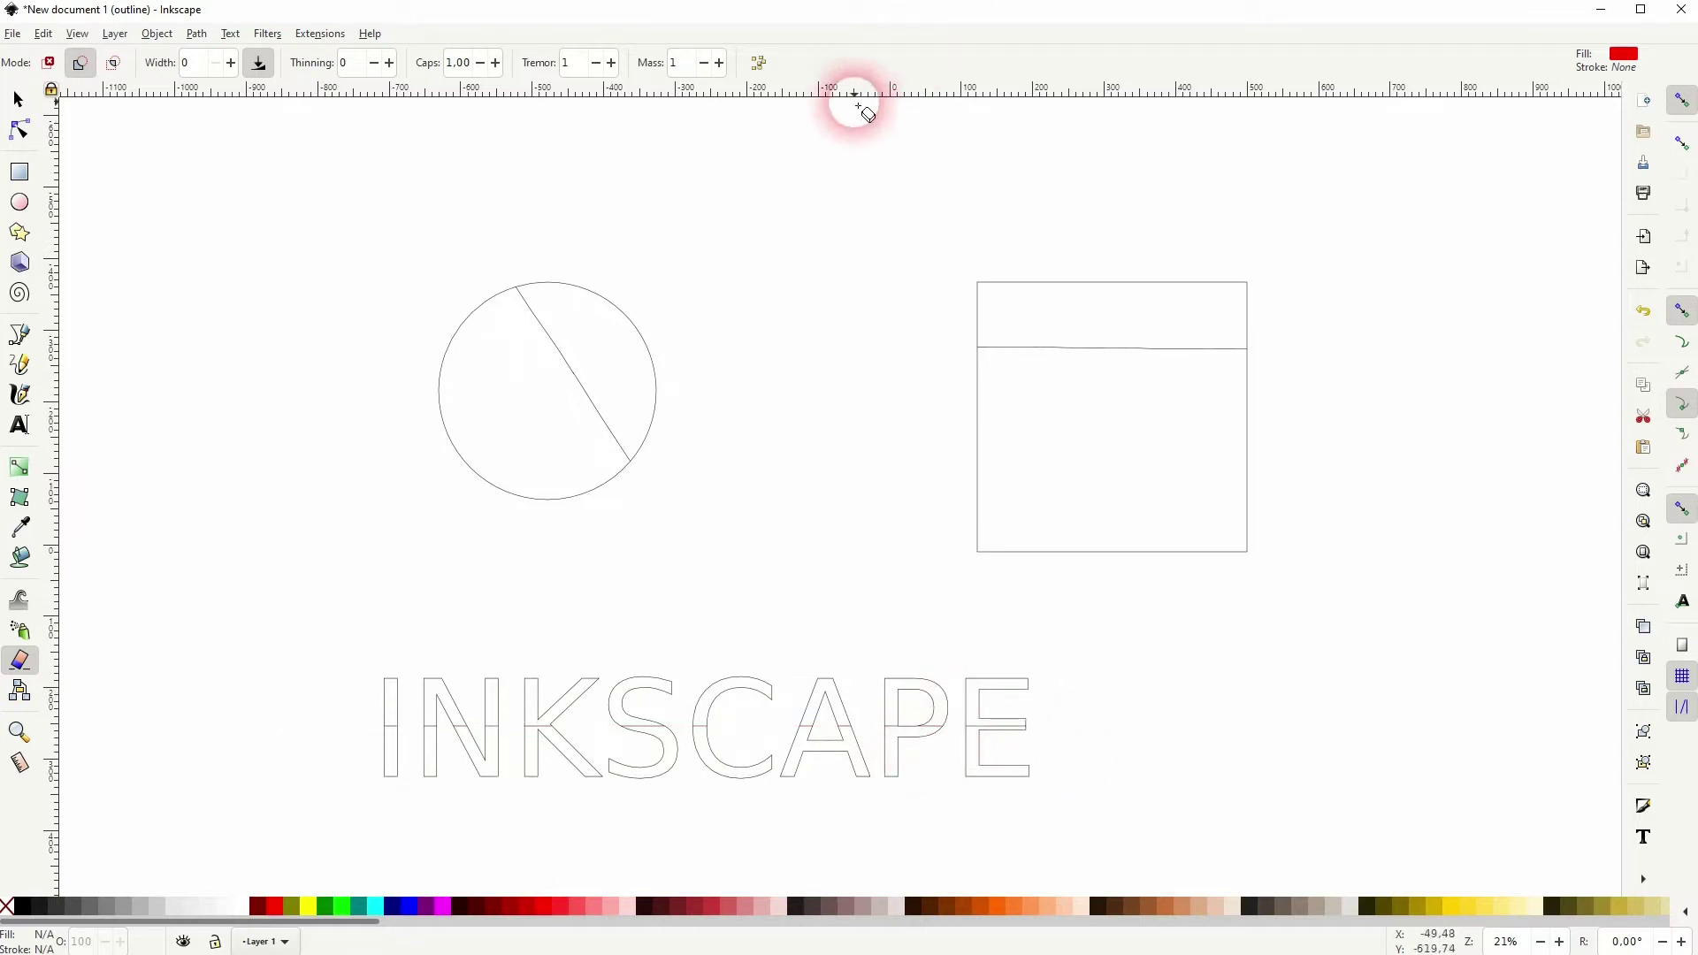
mouse_move(851, 94)
mouse_down()
mouse_move(982, 502)
mouse_move(1312, 506)
mouse_up()
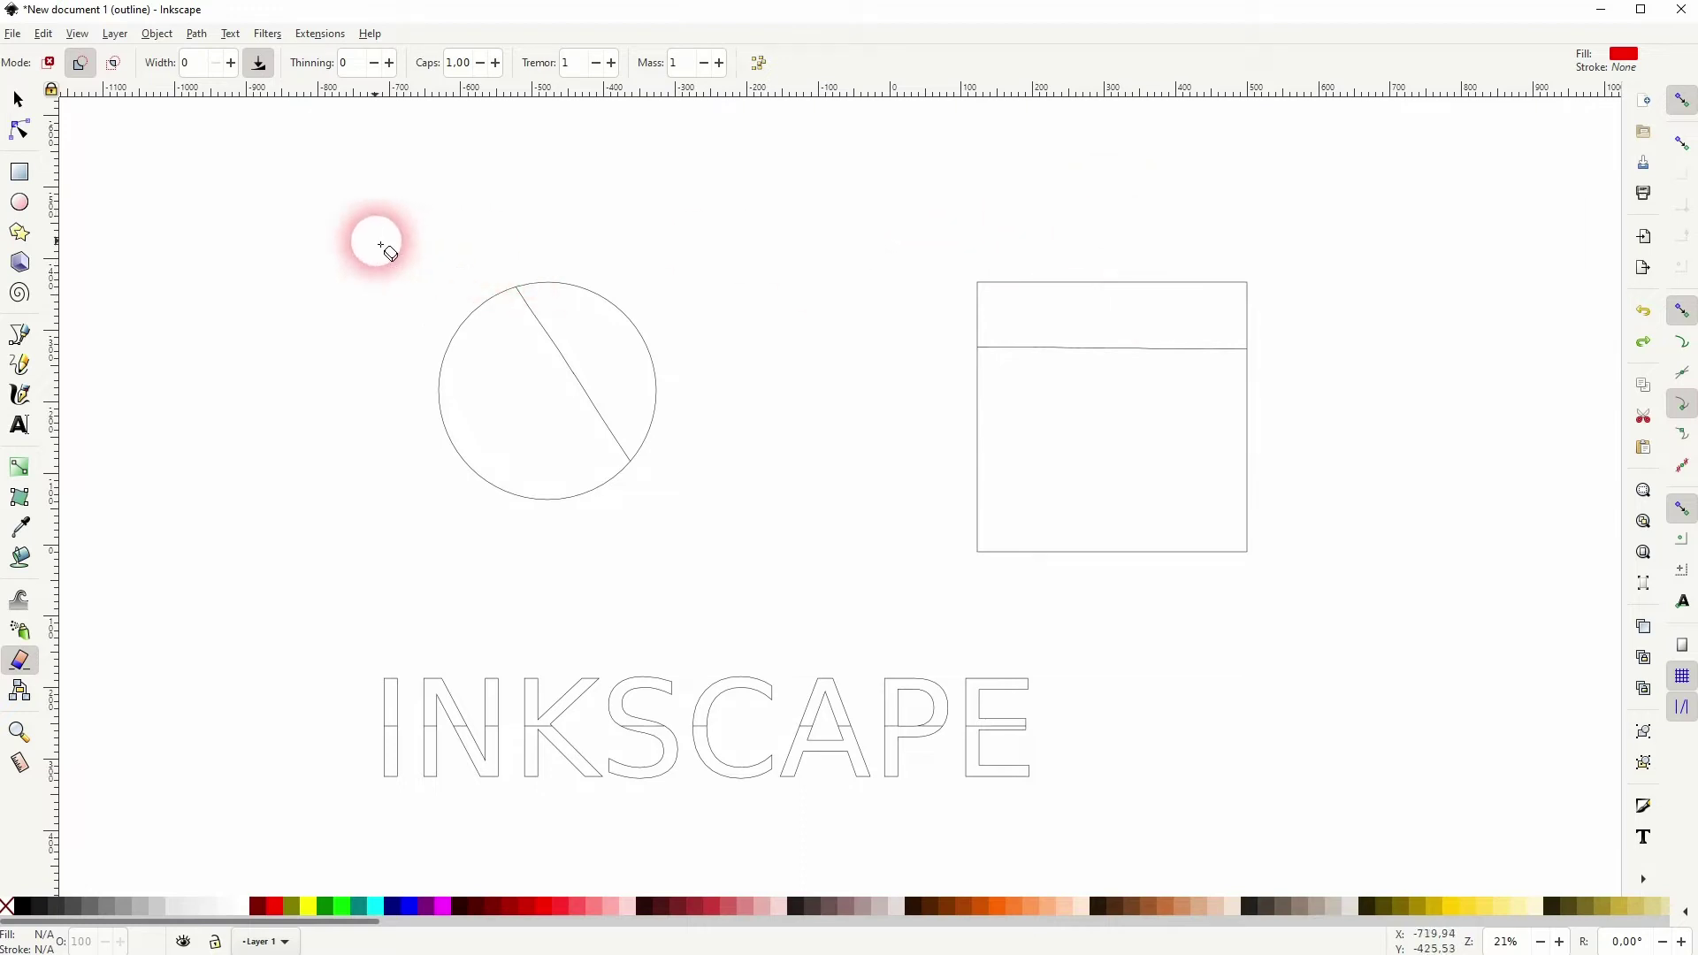
Step: Draw a horizontal straight line across the circle with the Bezier tool
click(24, 334)
click(351, 375)
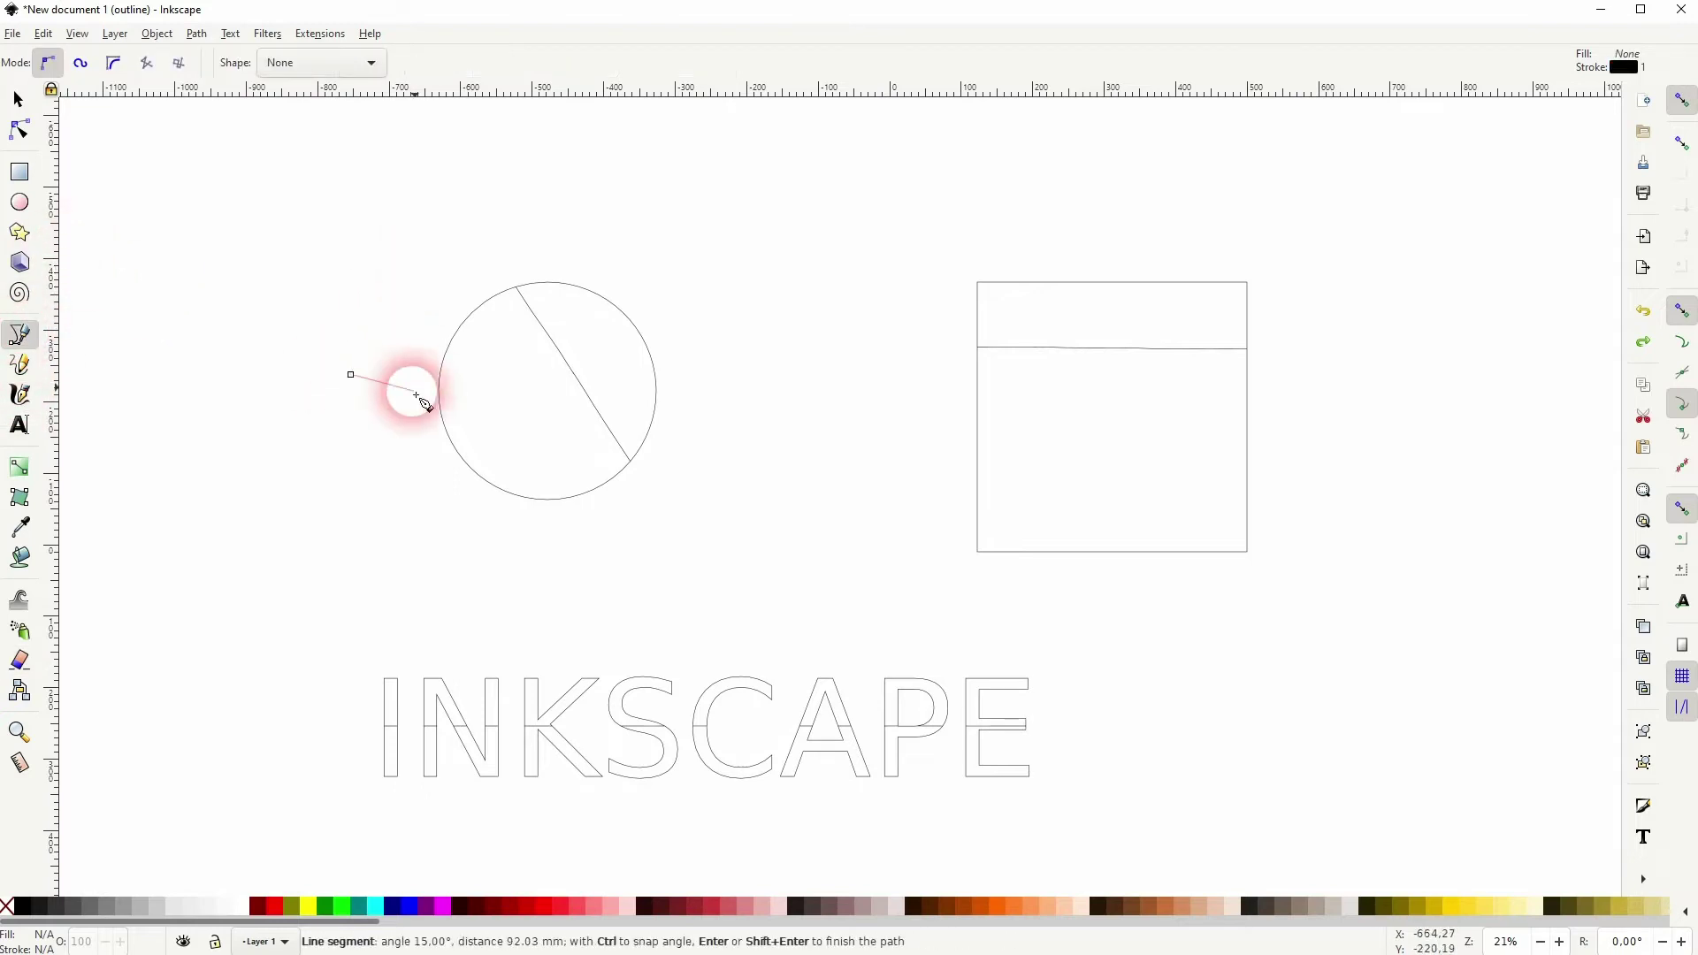
click(789, 374)
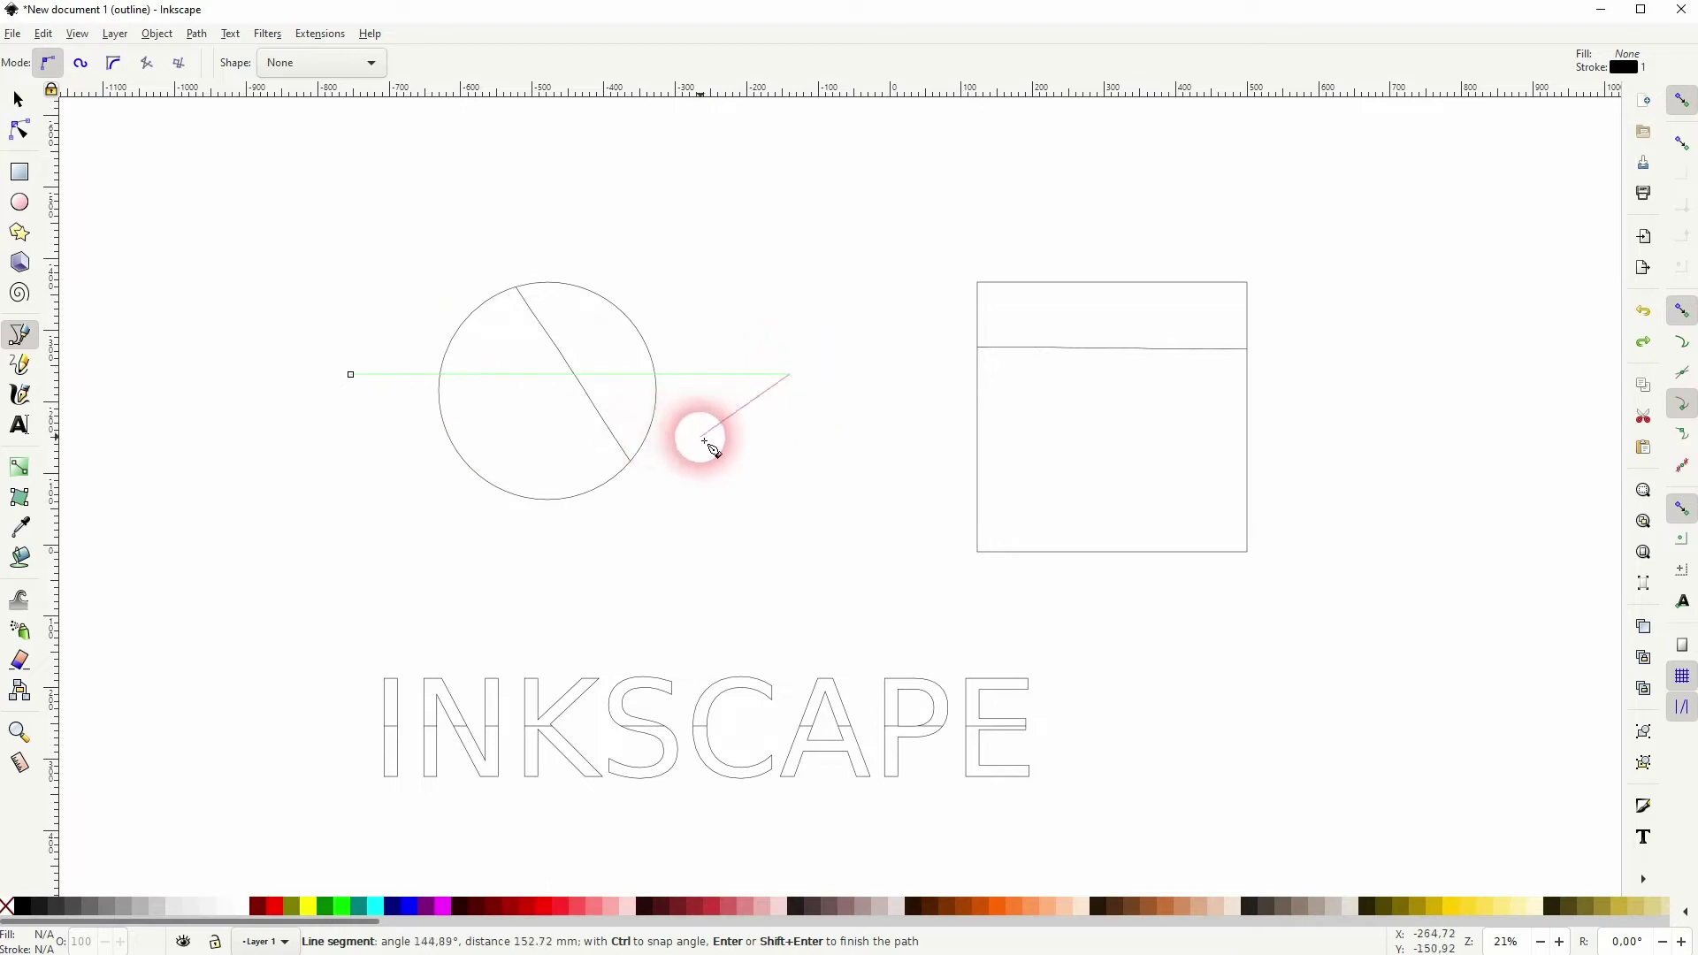
key(Return)
key(s)
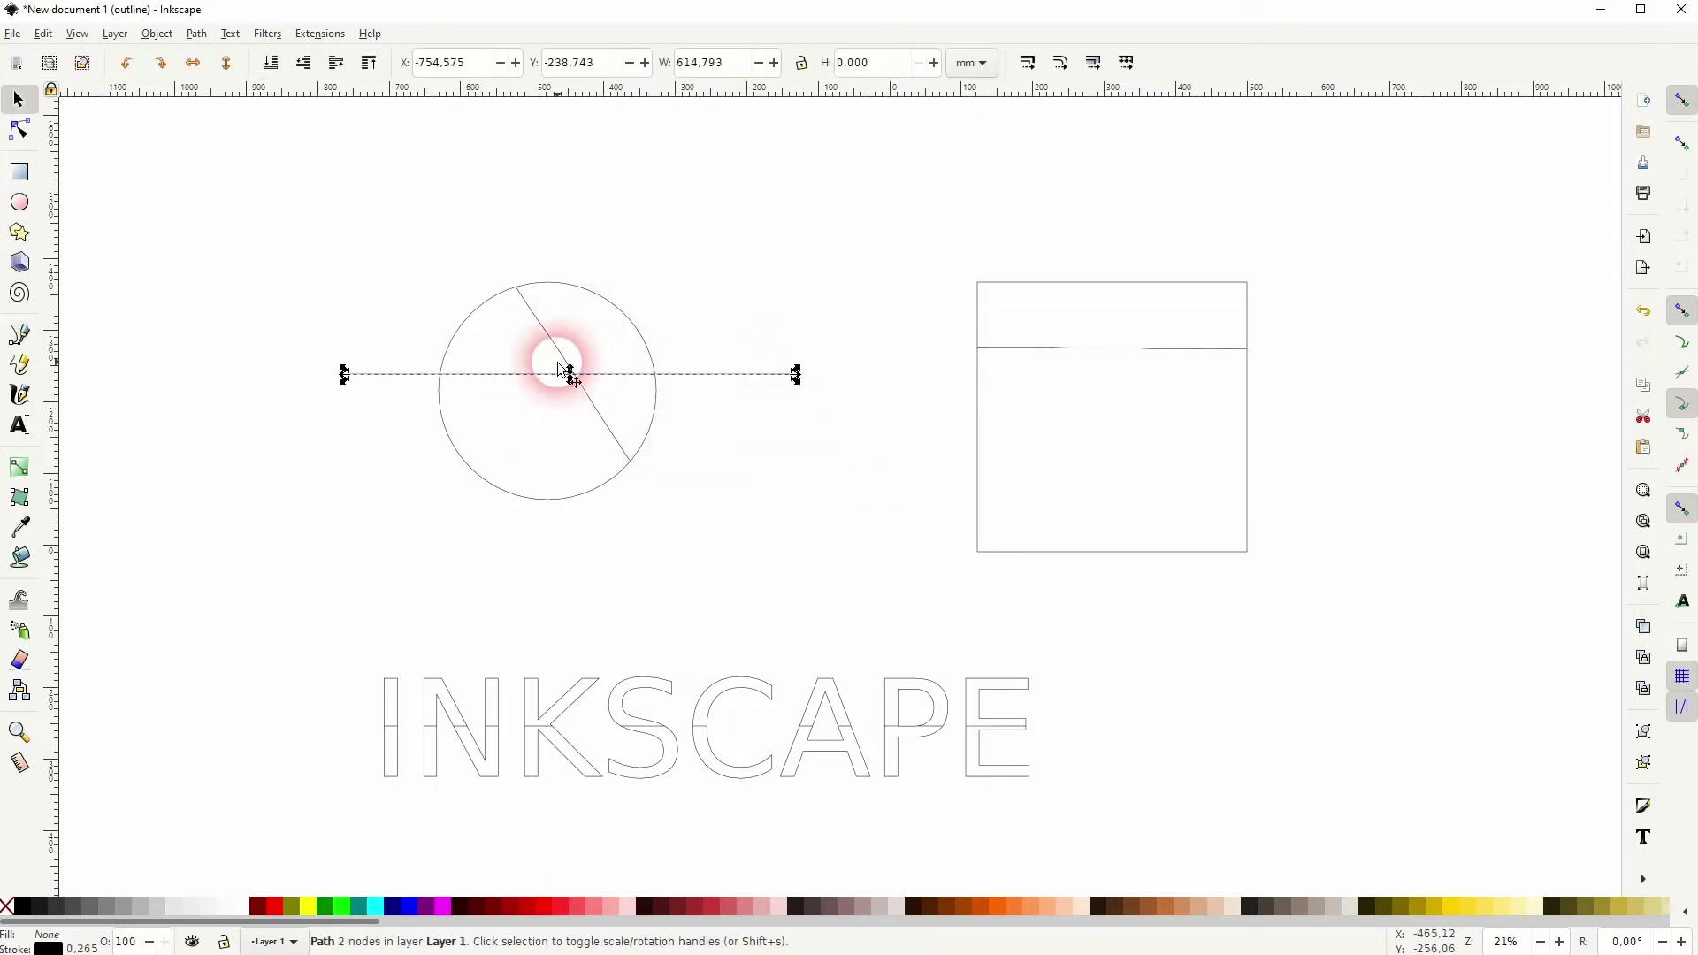
Step: Divide the circle along the line with Path > Division and move the top half up-right
drag(239, 196, 865, 541)
click(194, 32)
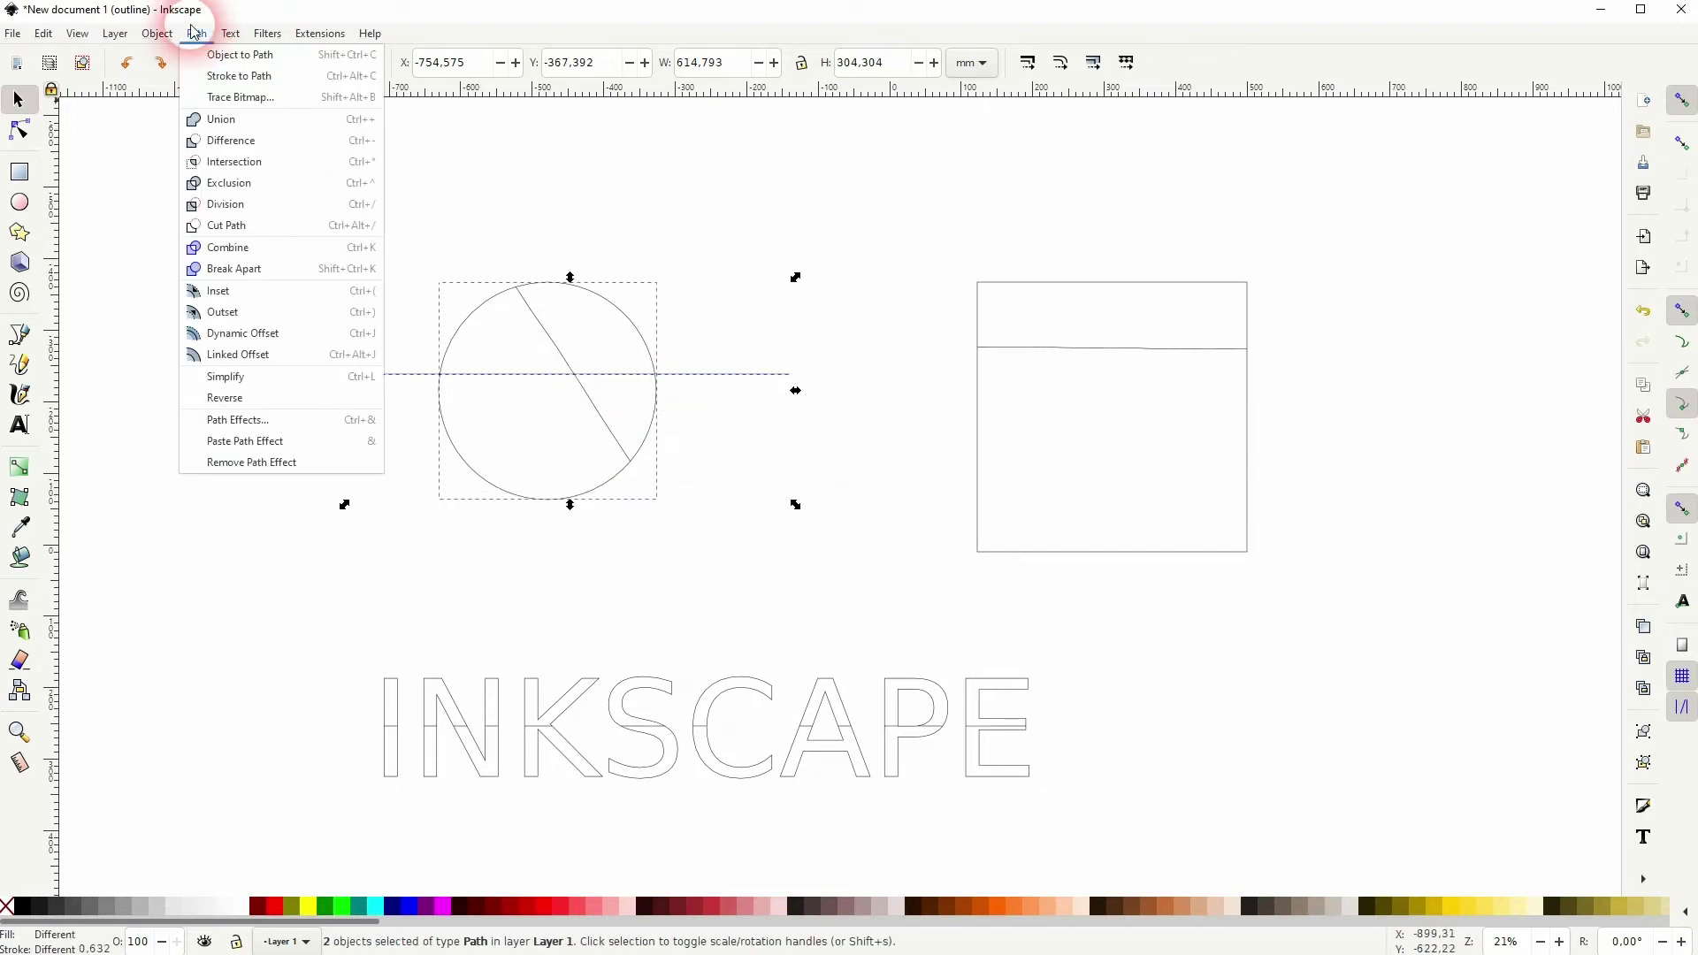
click(254, 204)
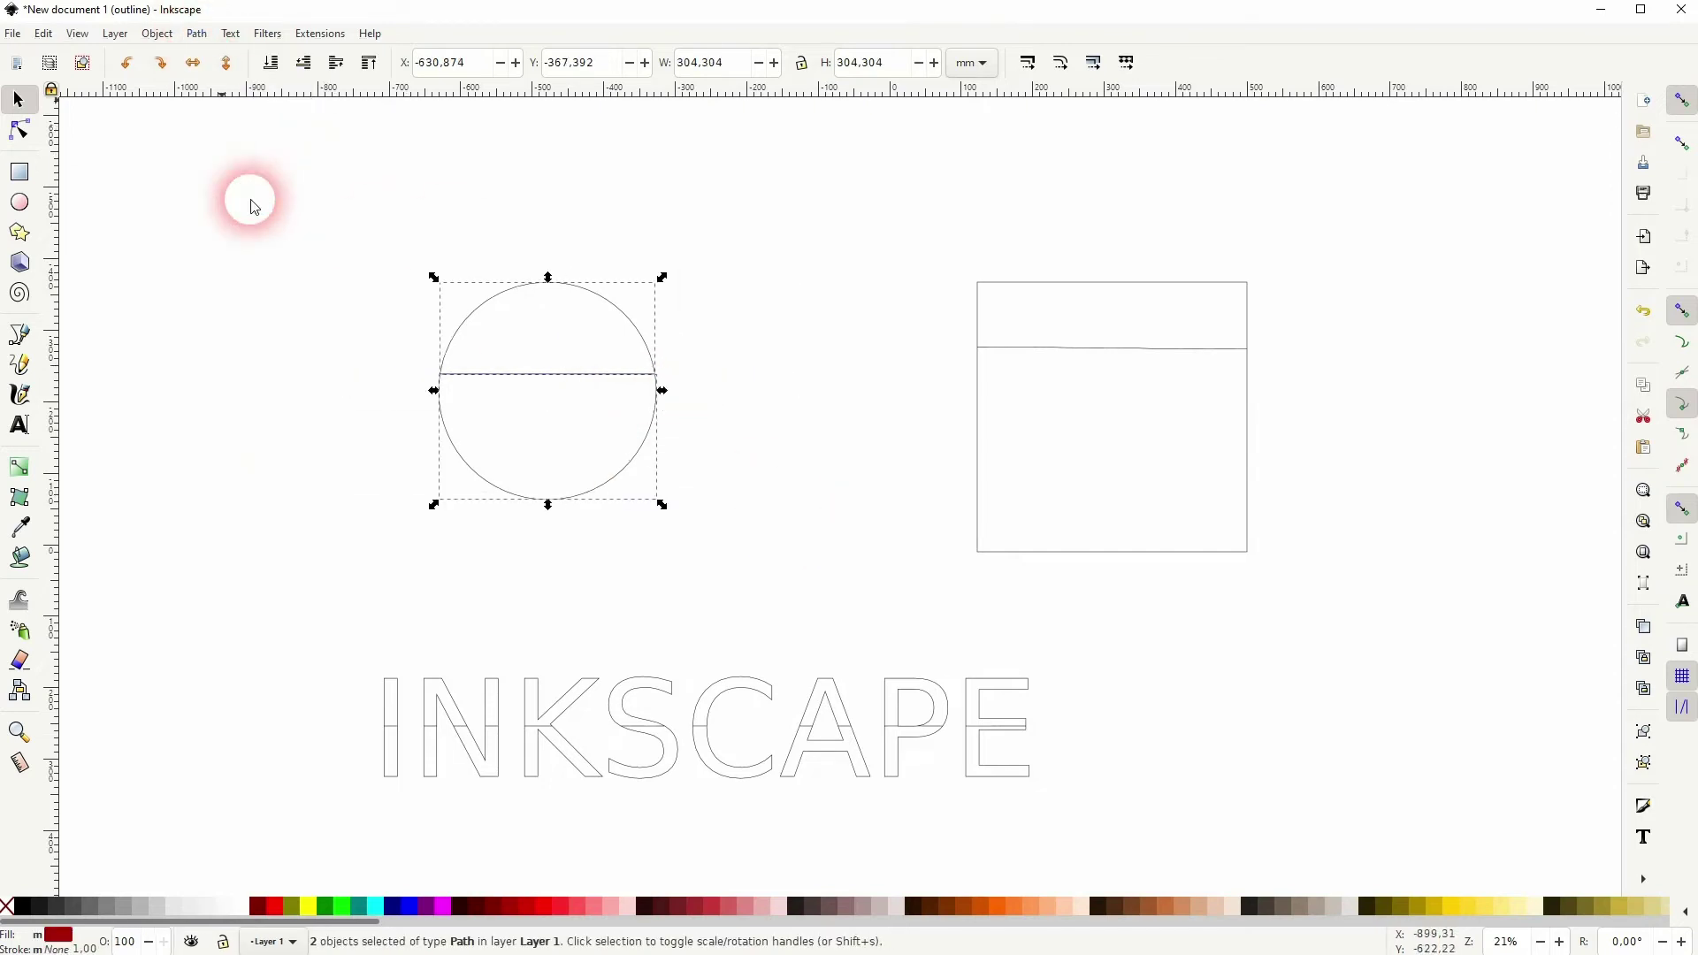
click(247, 231)
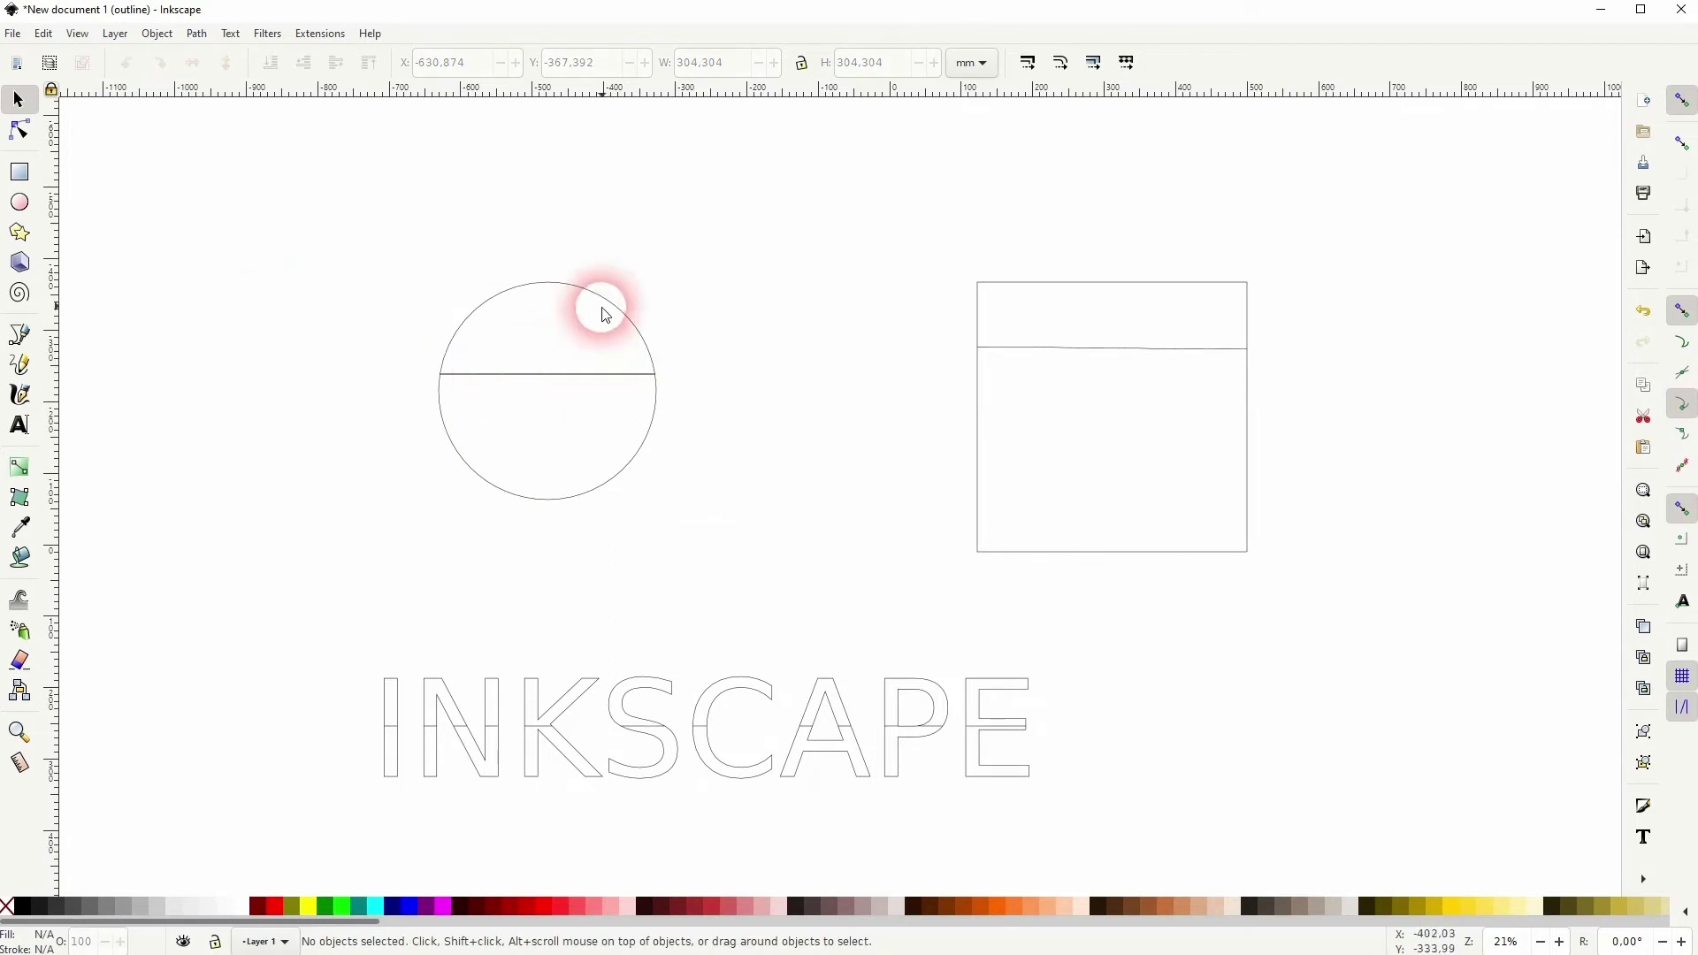
drag(604, 314, 654, 227)
click(770, 385)
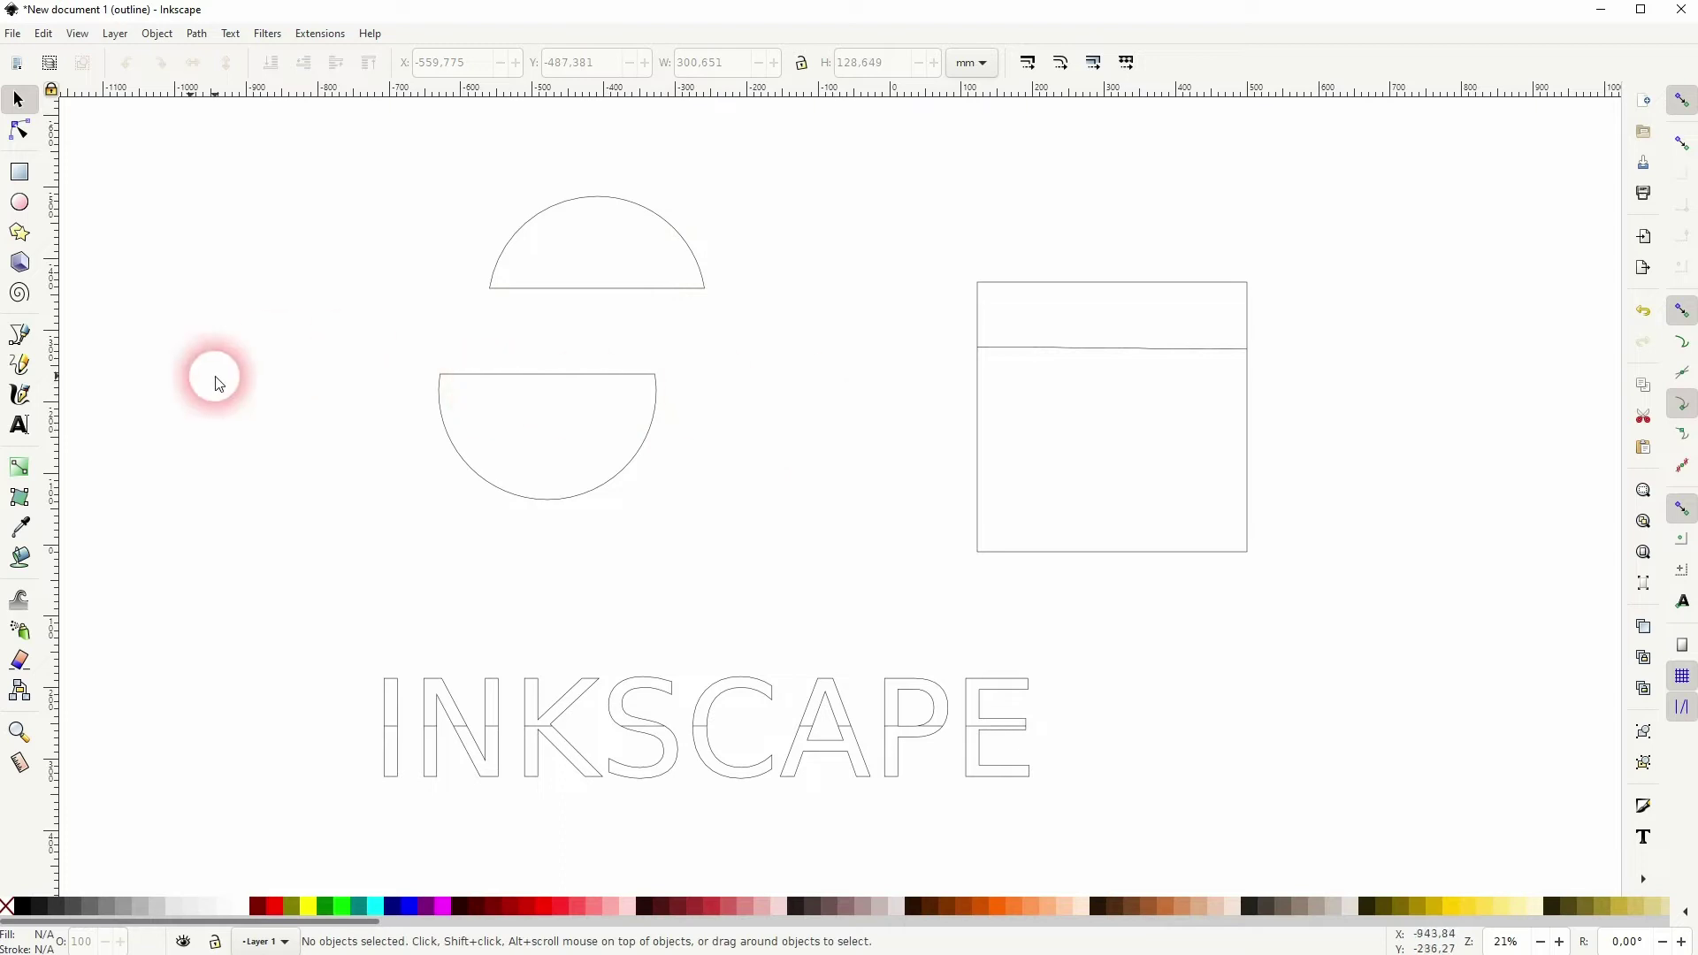
Step: Slice the square with a horizontal line via Path > Division and raise its upper piece
click(20, 334)
click(900, 462)
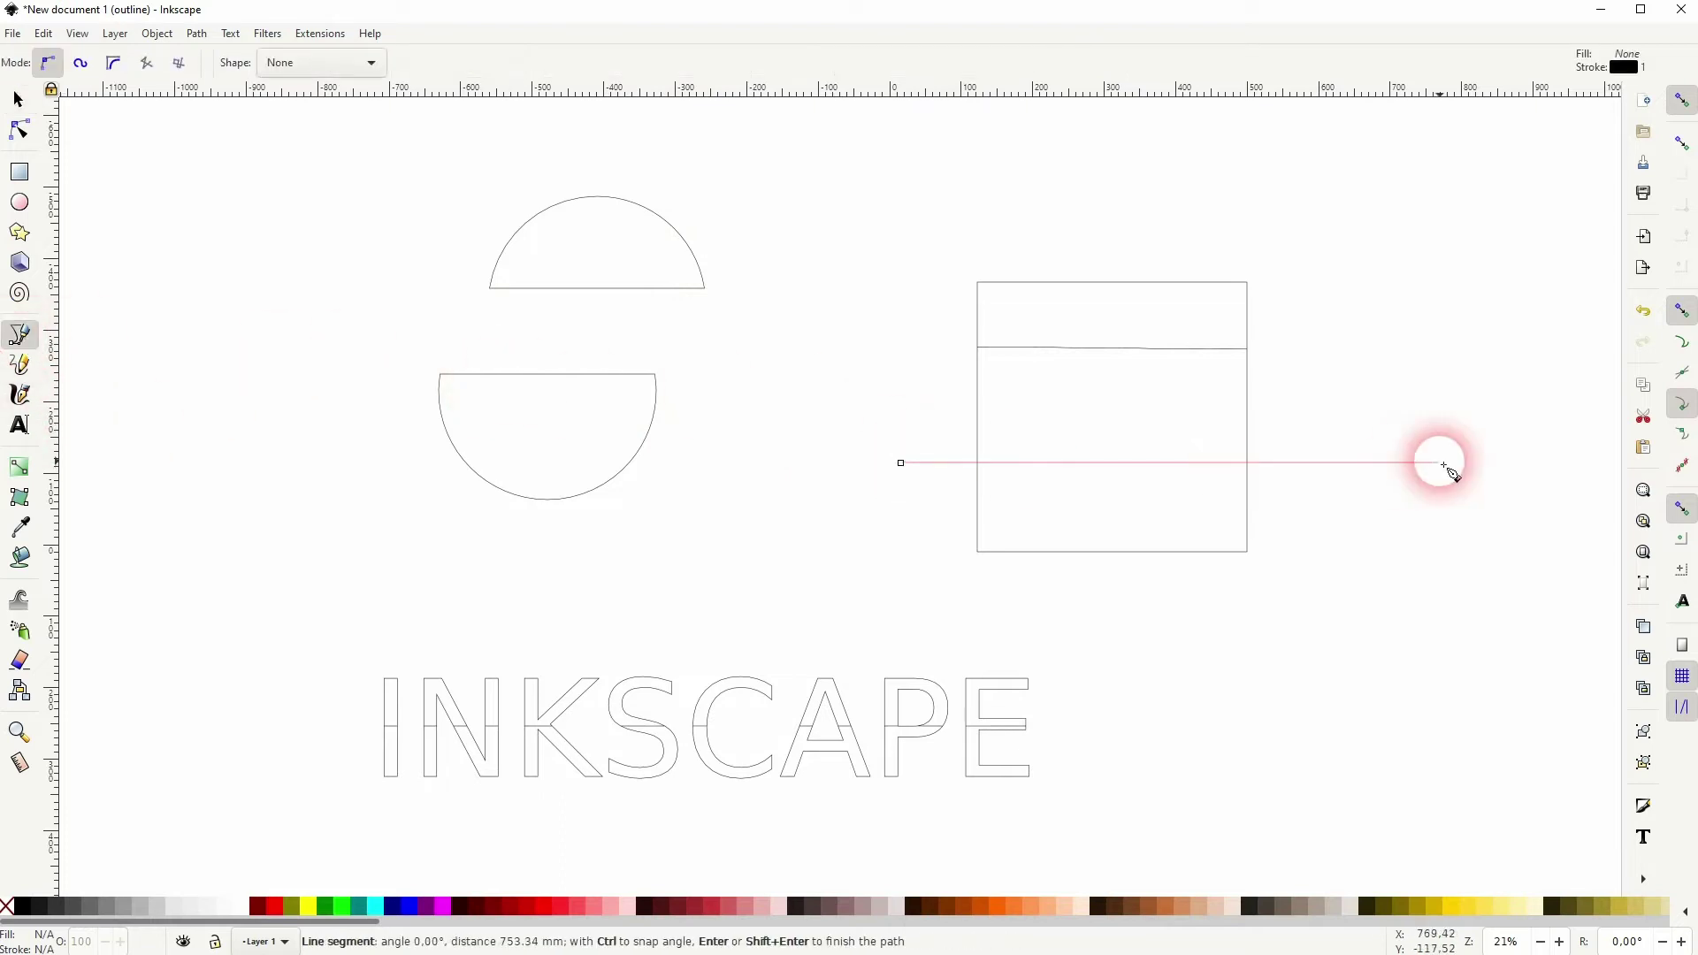
click(49, 137)
click(19, 101)
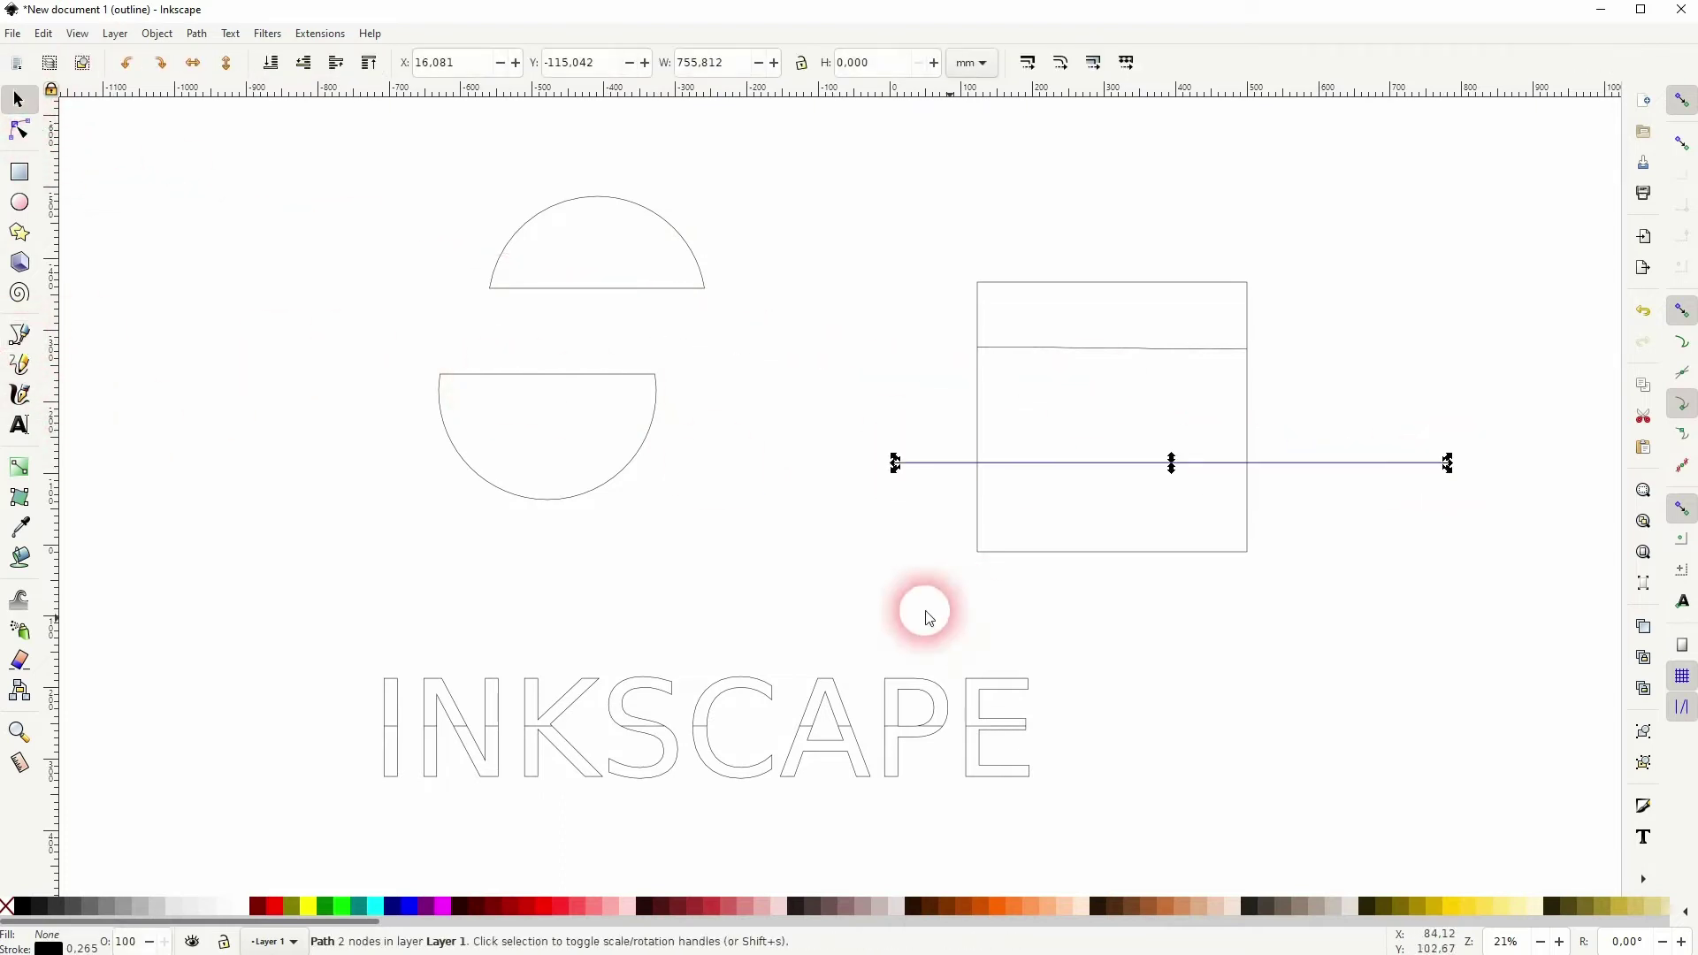
drag(781, 595, 1525, 157)
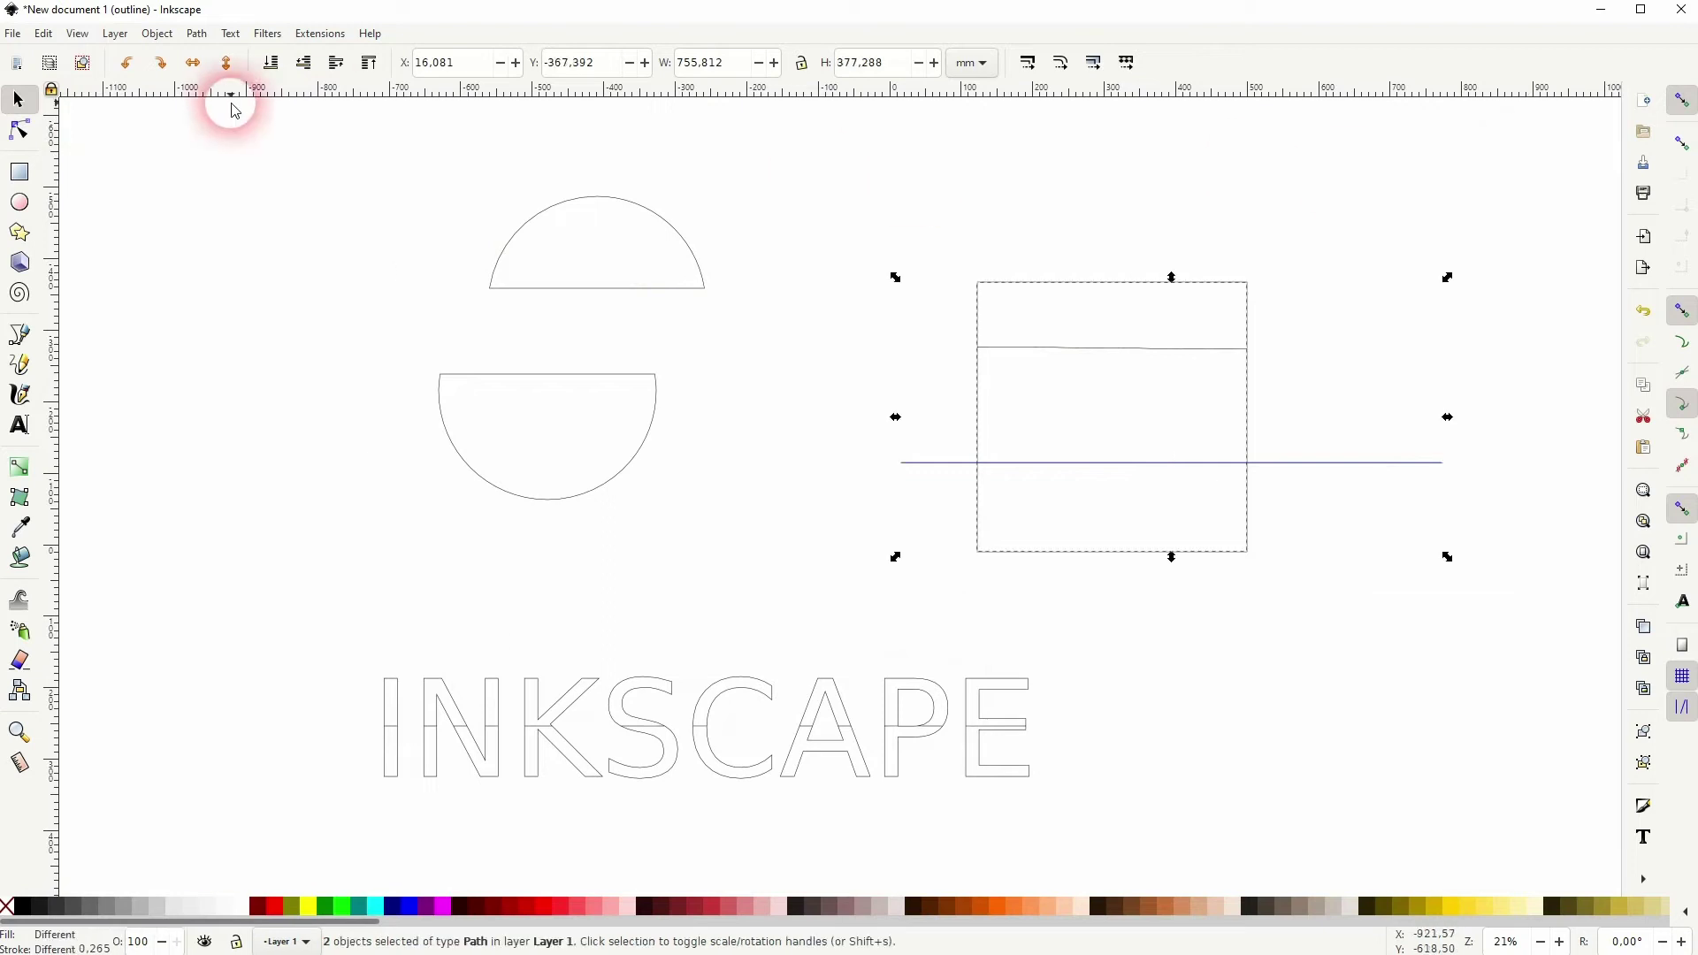
click(197, 34)
click(242, 206)
click(864, 424)
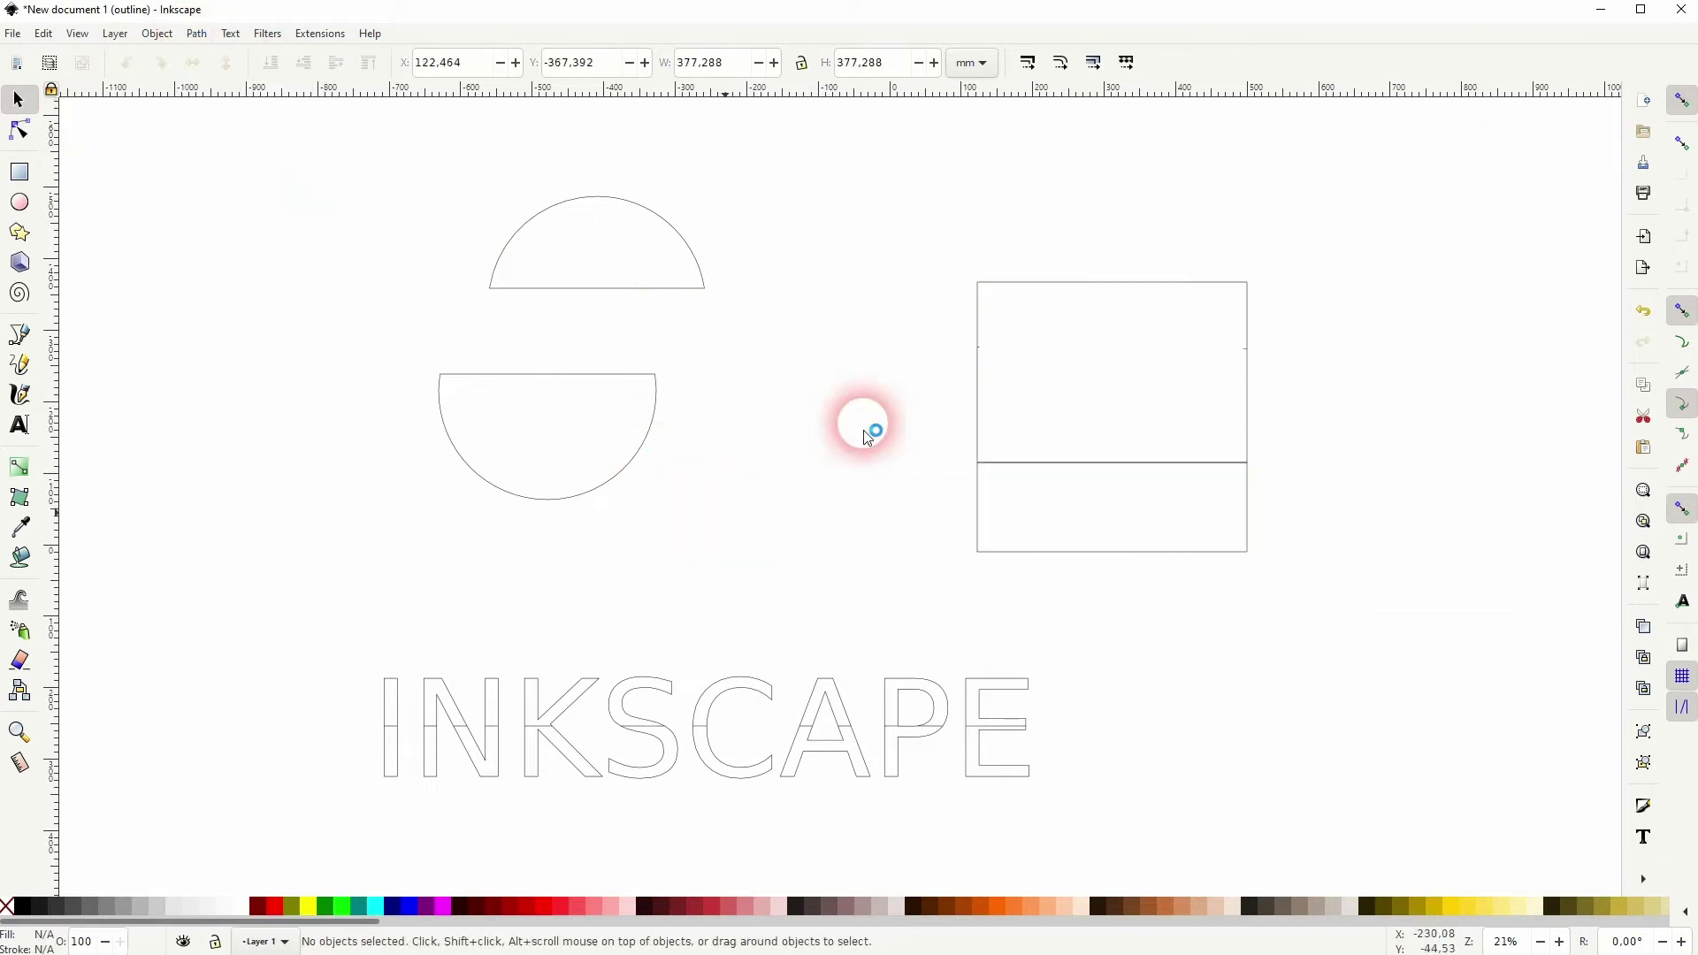
drag(1066, 293, 1061, 245)
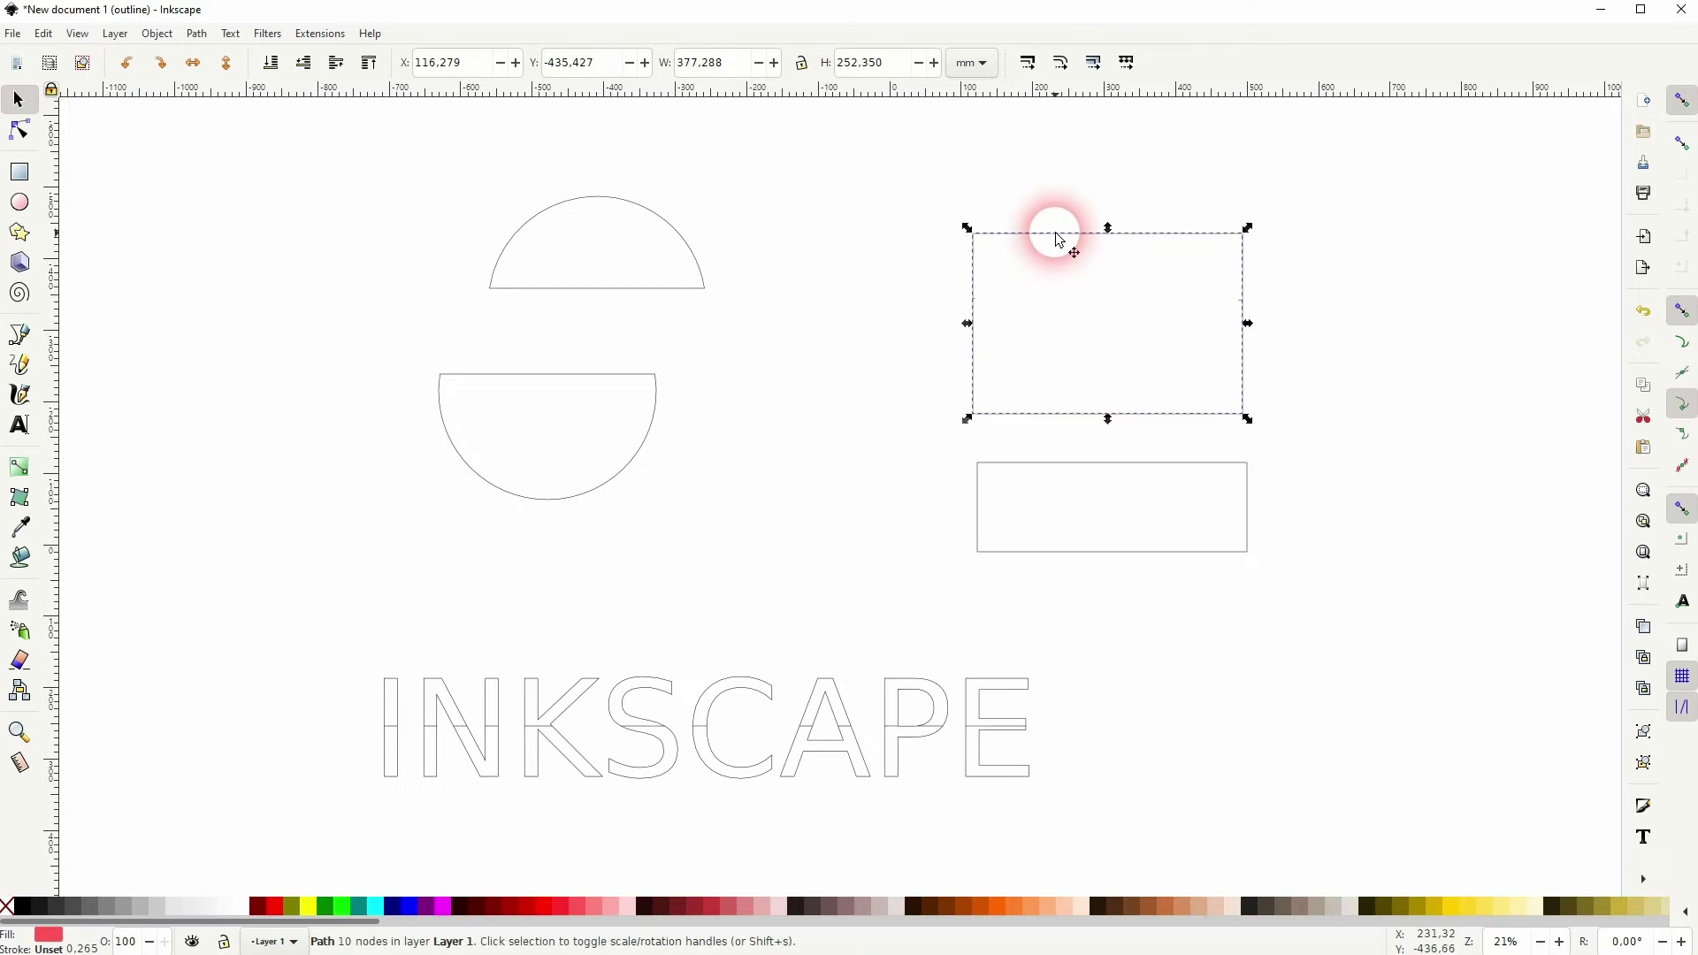
click(247, 634)
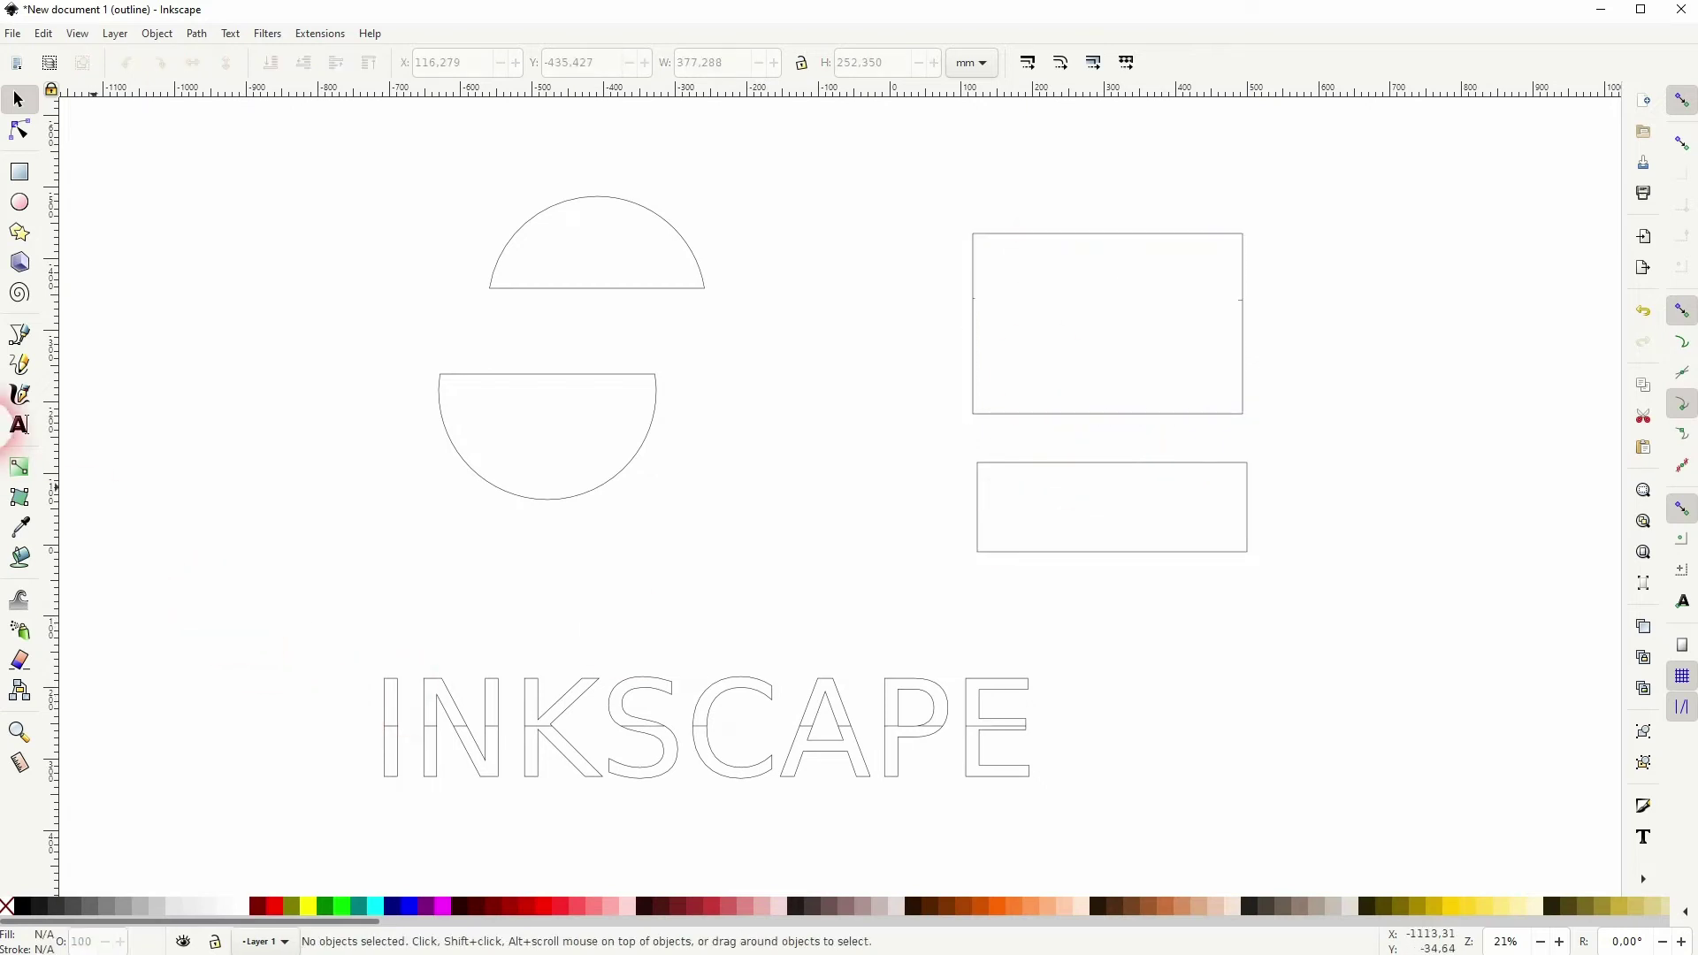
Step: Draw a line across the INKSCAPE text and divide the letters along it
click(20, 335)
click(302, 757)
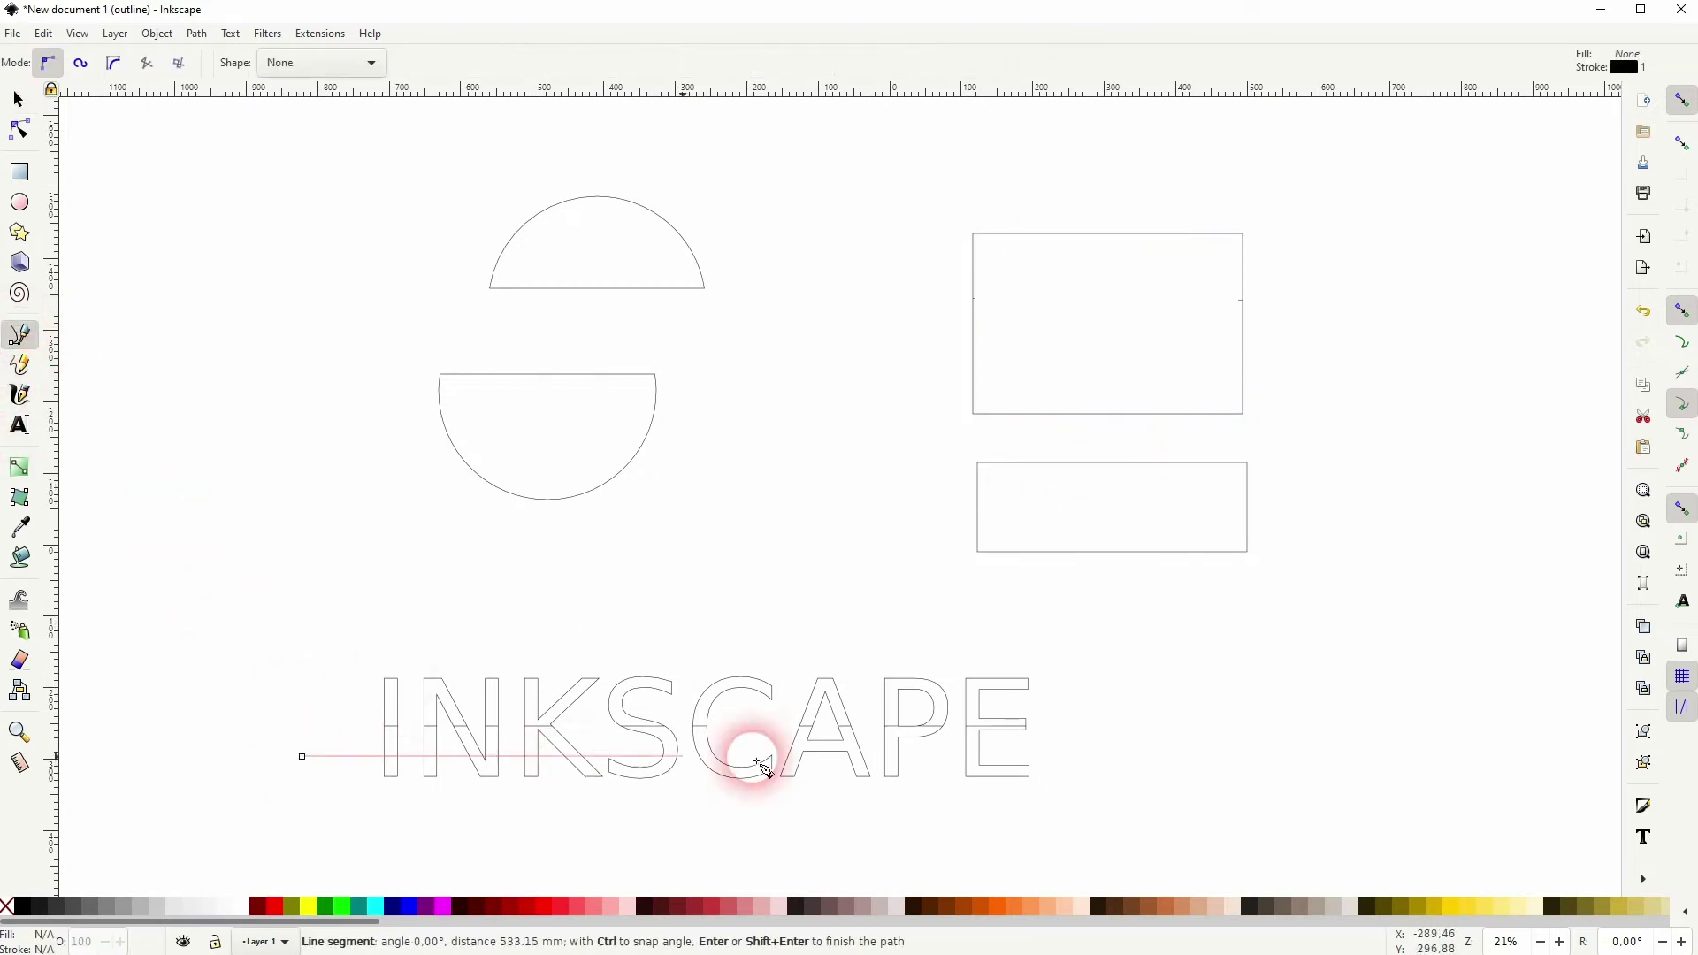
click(1087, 758)
click(17, 99)
drag(184, 605, 1232, 860)
click(197, 34)
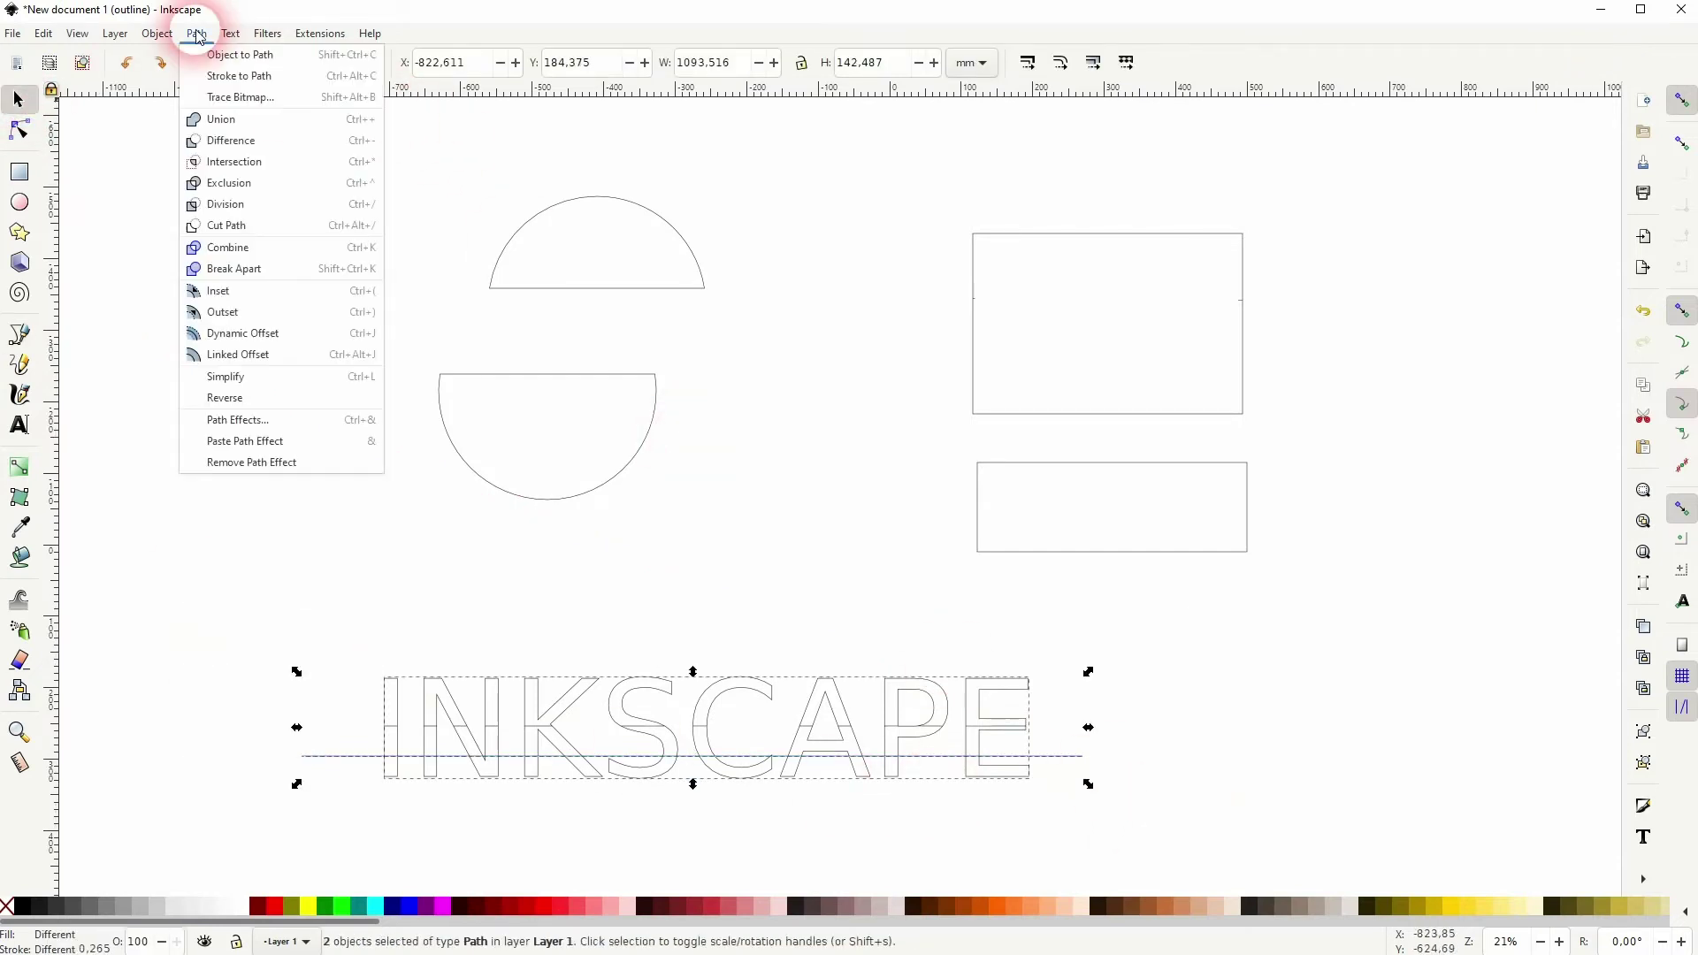
click(266, 205)
Step: Raise the top pieces of N and S, shift the N's stub, and show fills again
click(492, 706)
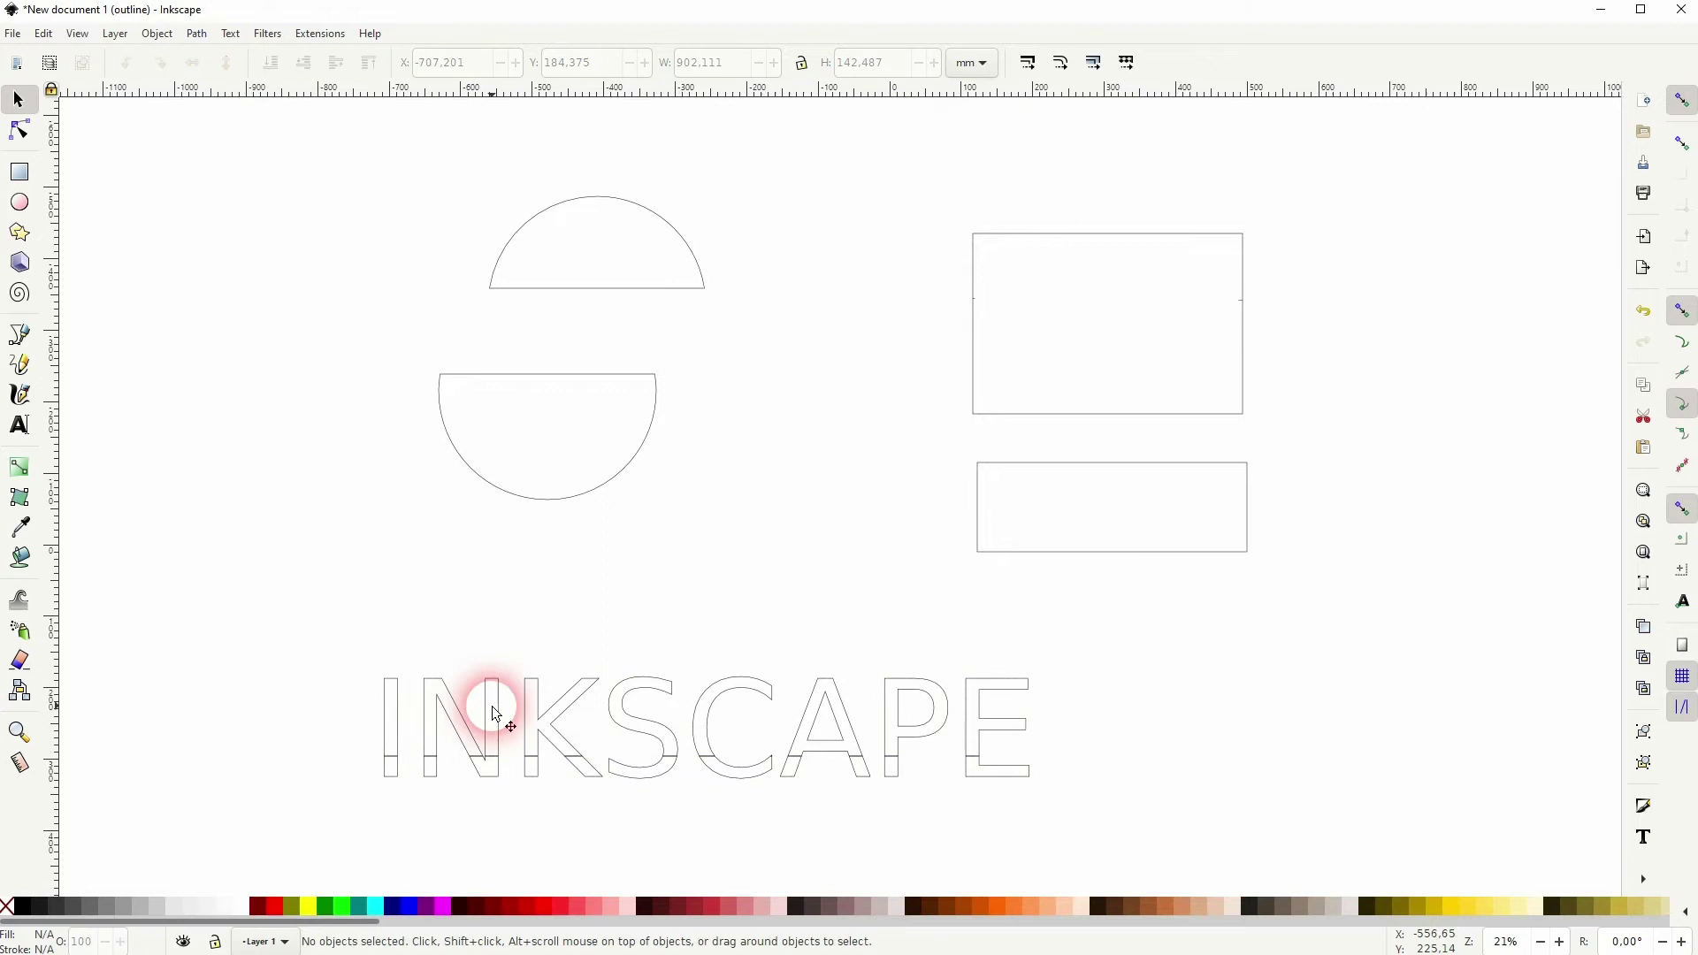
drag(506, 711, 432, 634)
drag(431, 771, 402, 811)
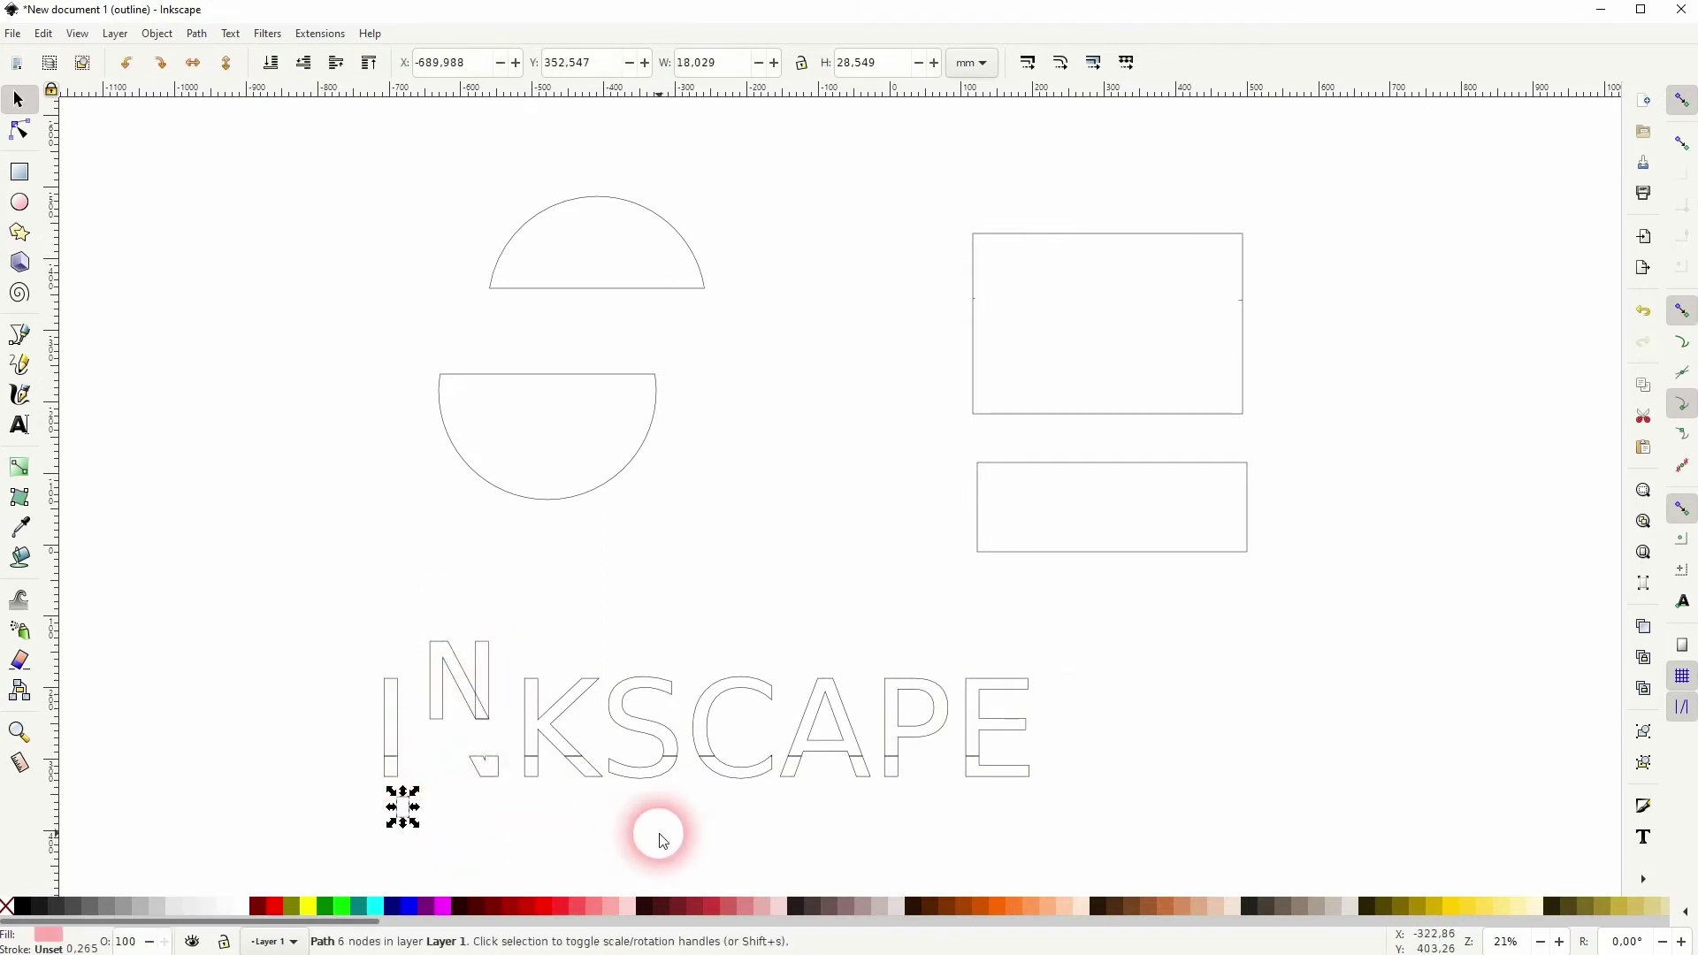
drag(645, 674, 679, 621)
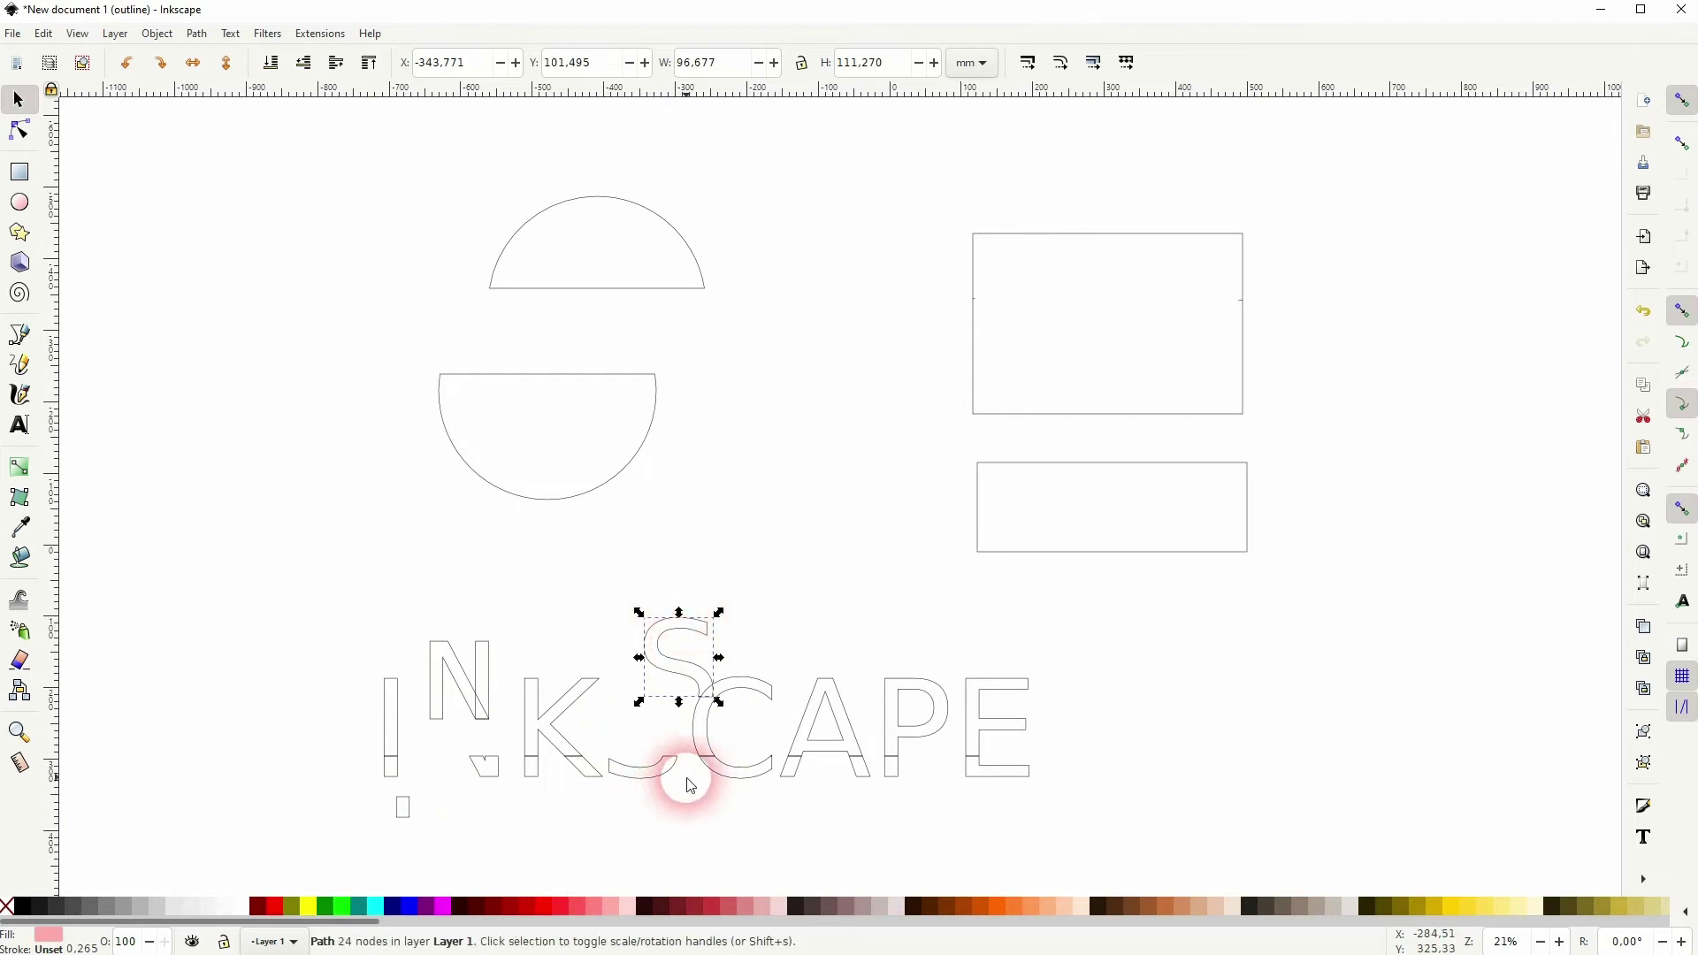
click(690, 431)
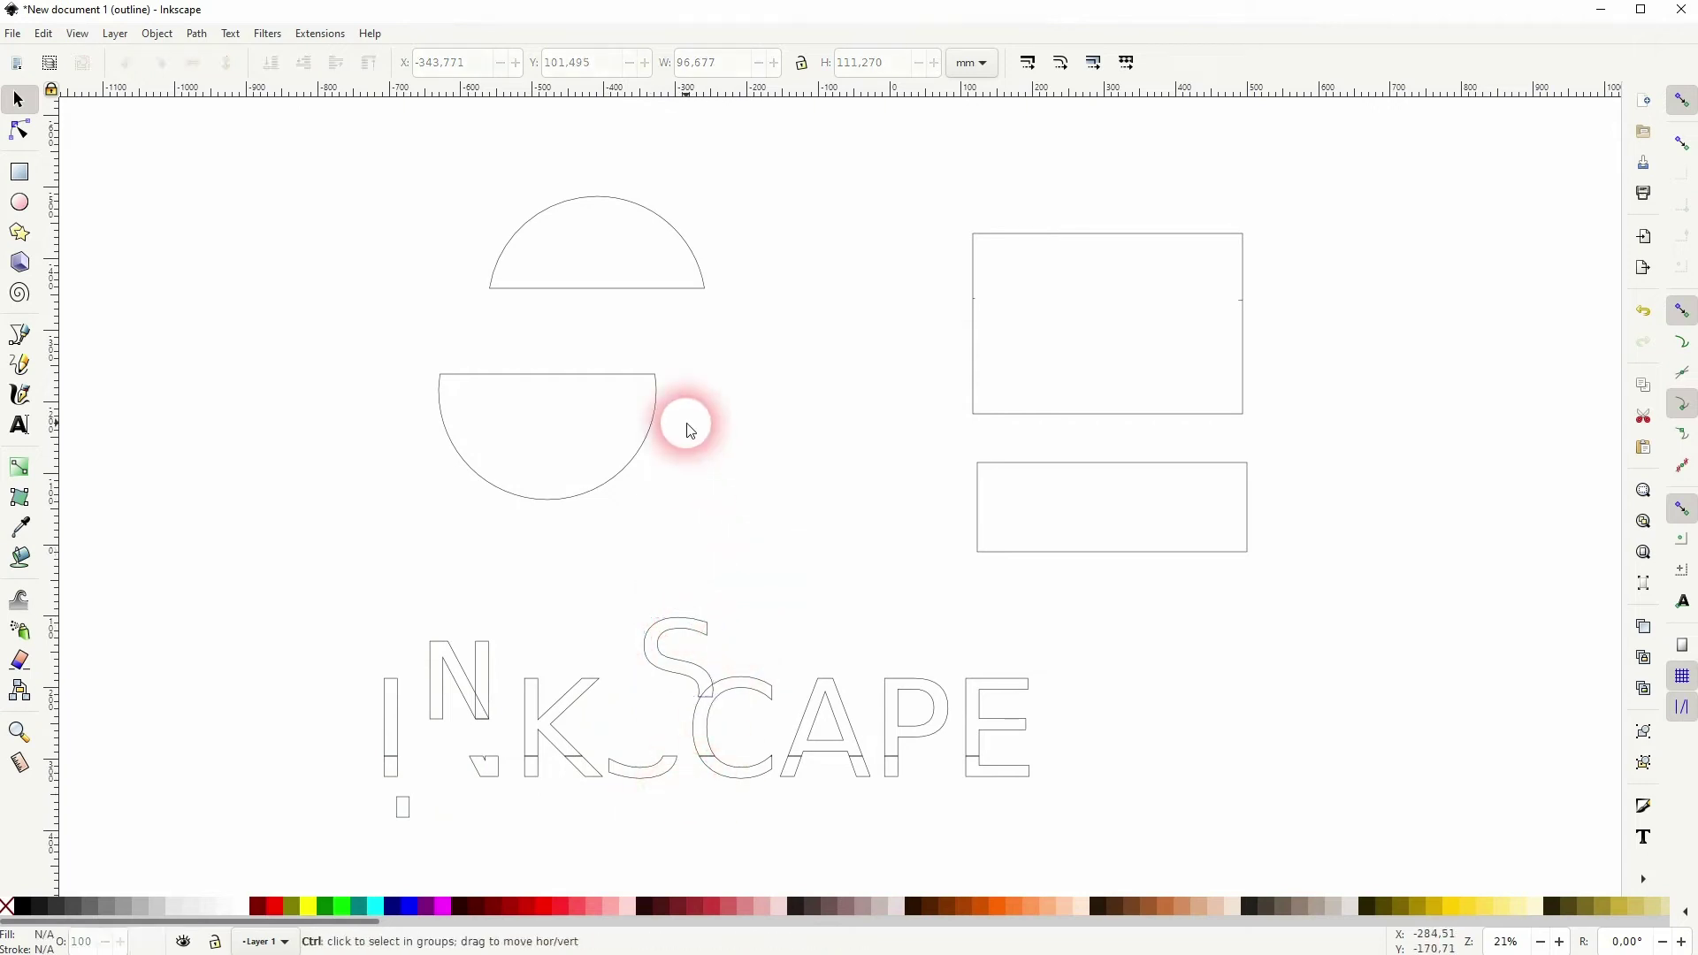
key(ctrl+KP_5)
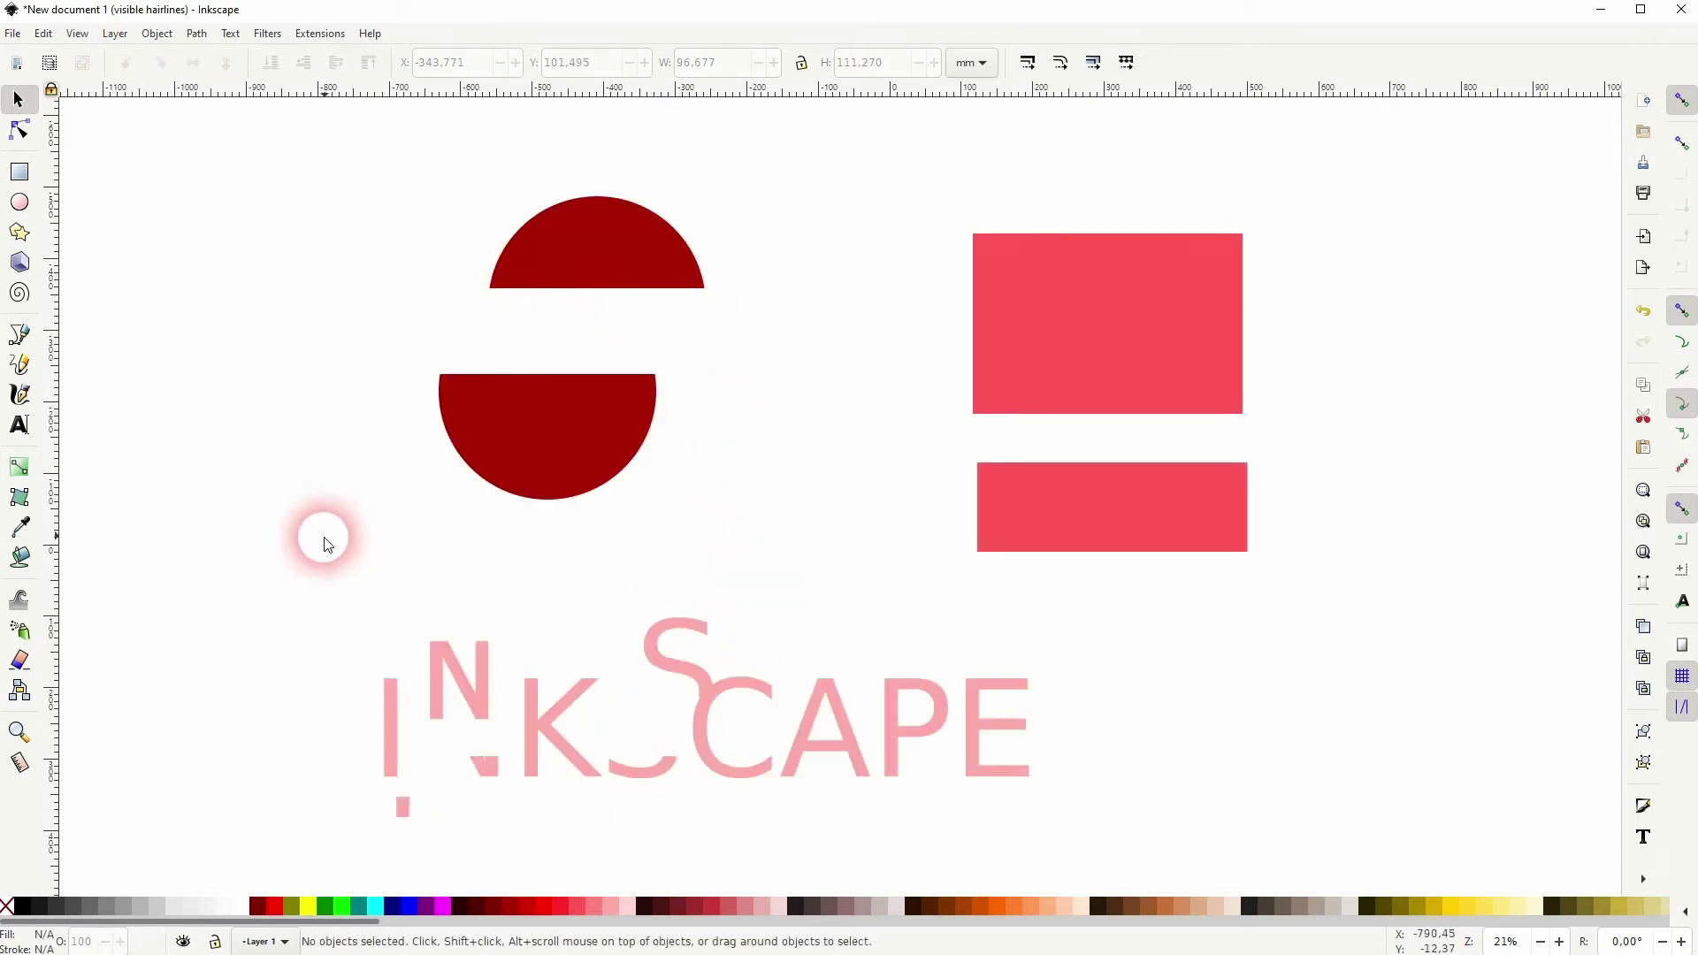
Step: Set the fill of both half-circles and both red rectangles to none
drag(324, 542, 718, 187)
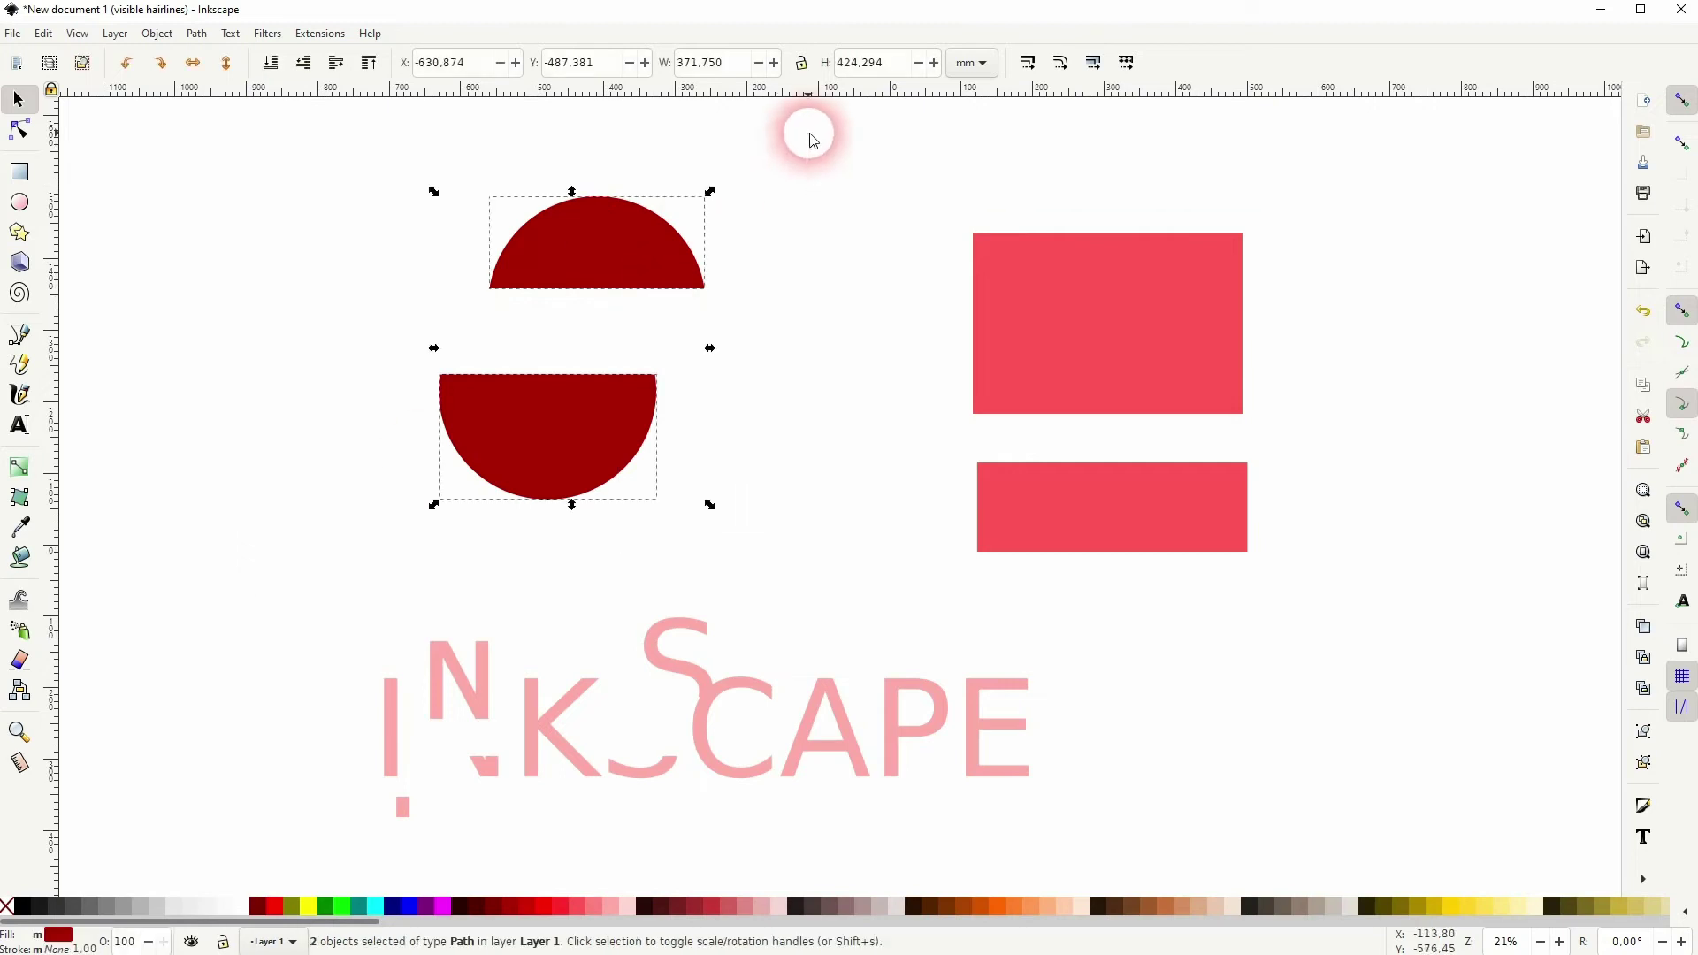
click(12, 906)
click(144, 644)
click(528, 277)
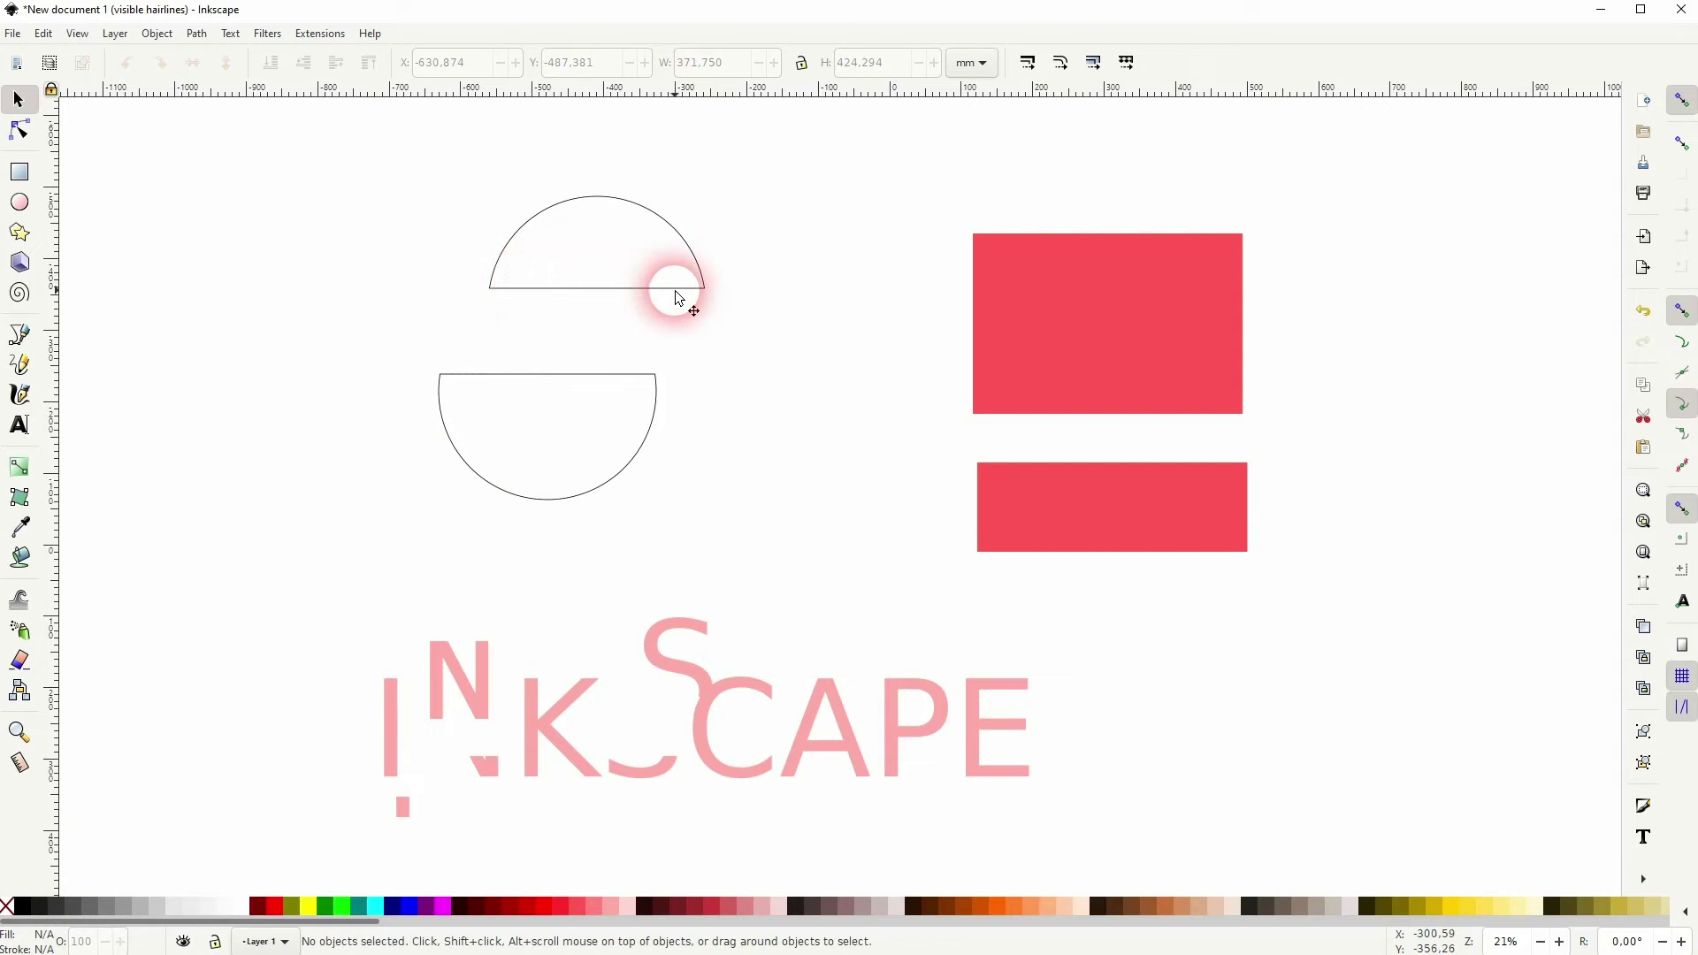
drag(840, 575, 1424, 182)
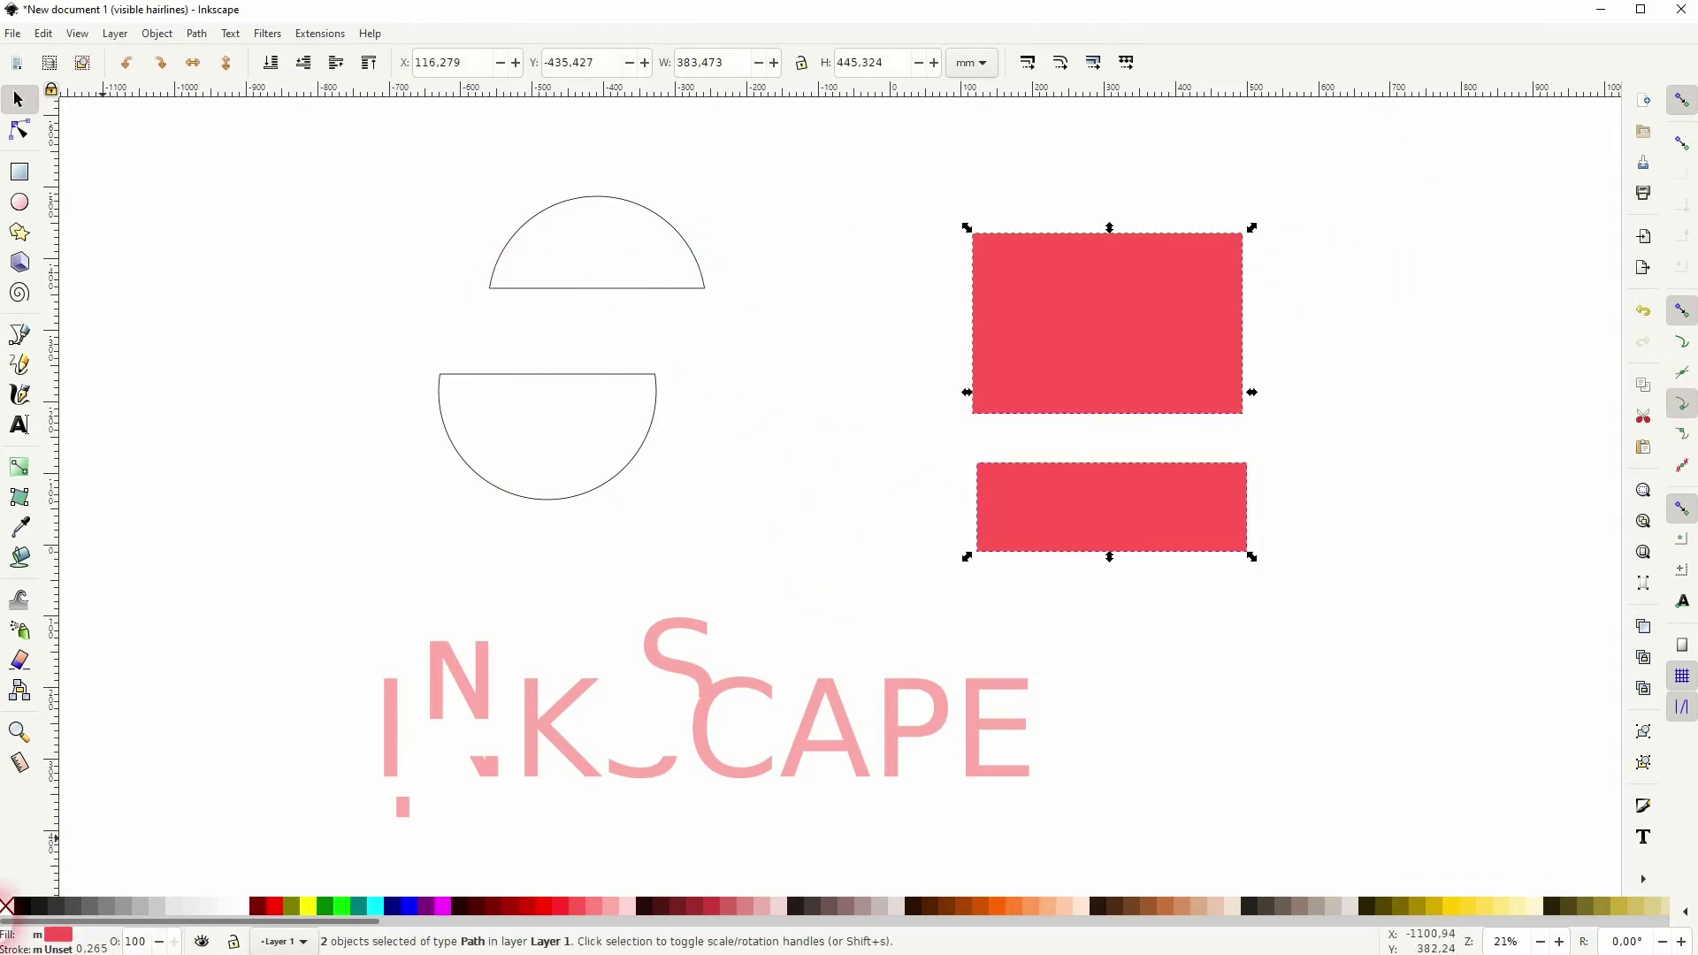
click(9, 907)
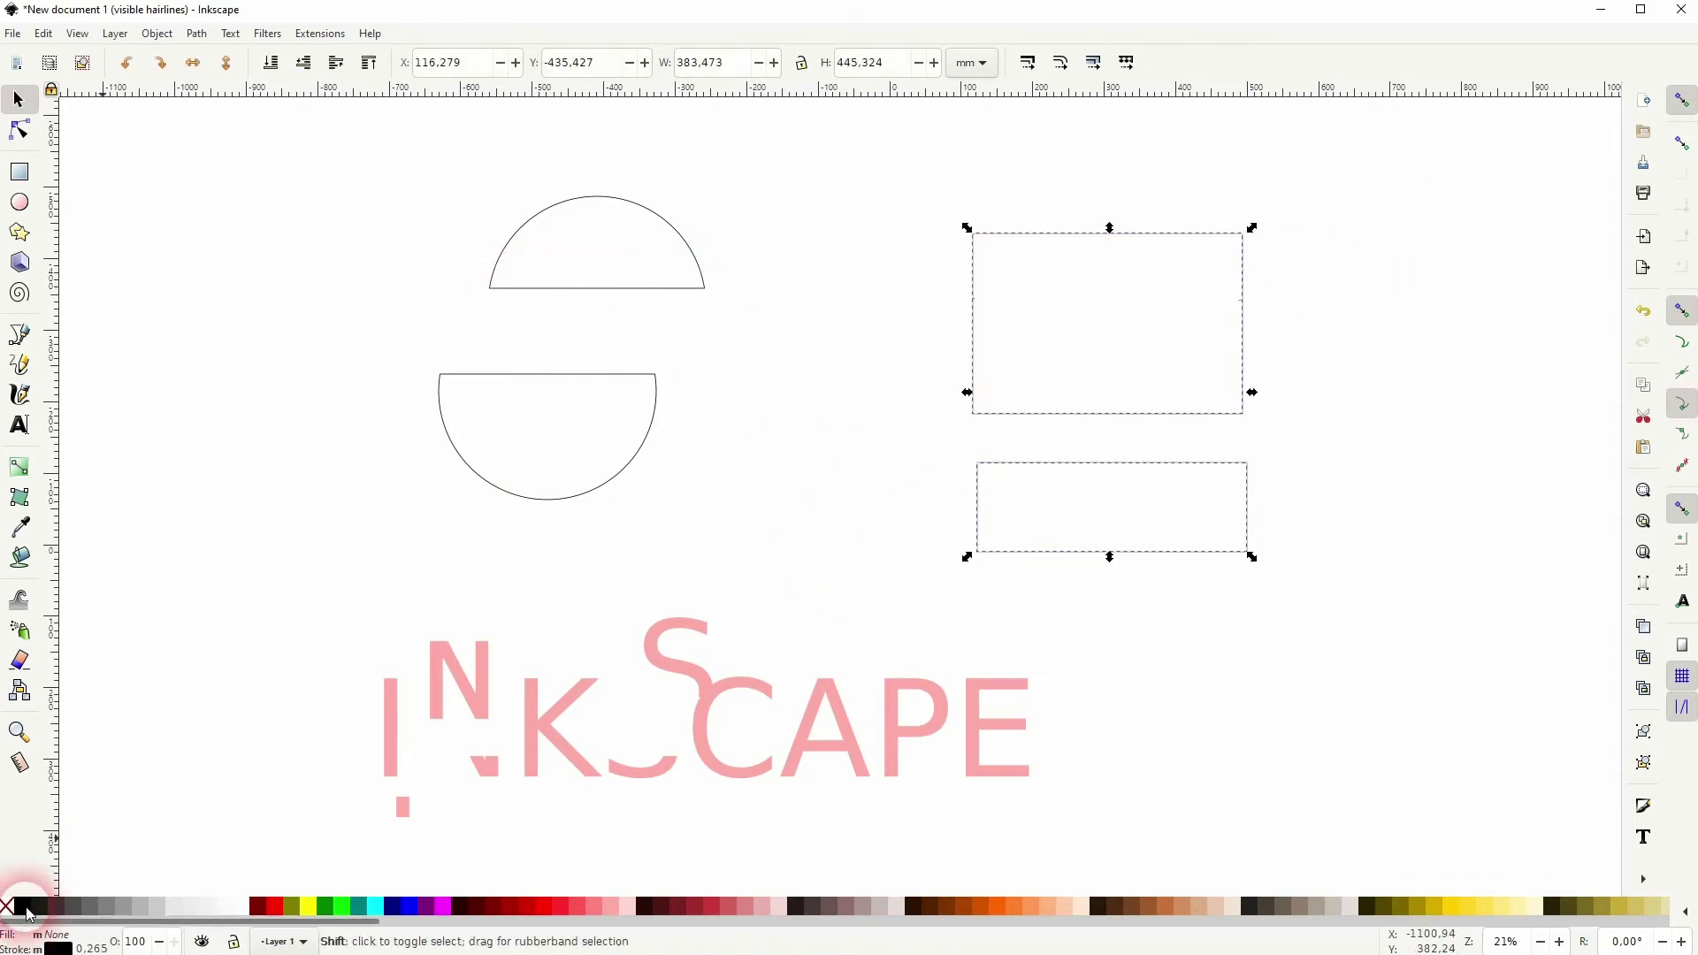
click(124, 623)
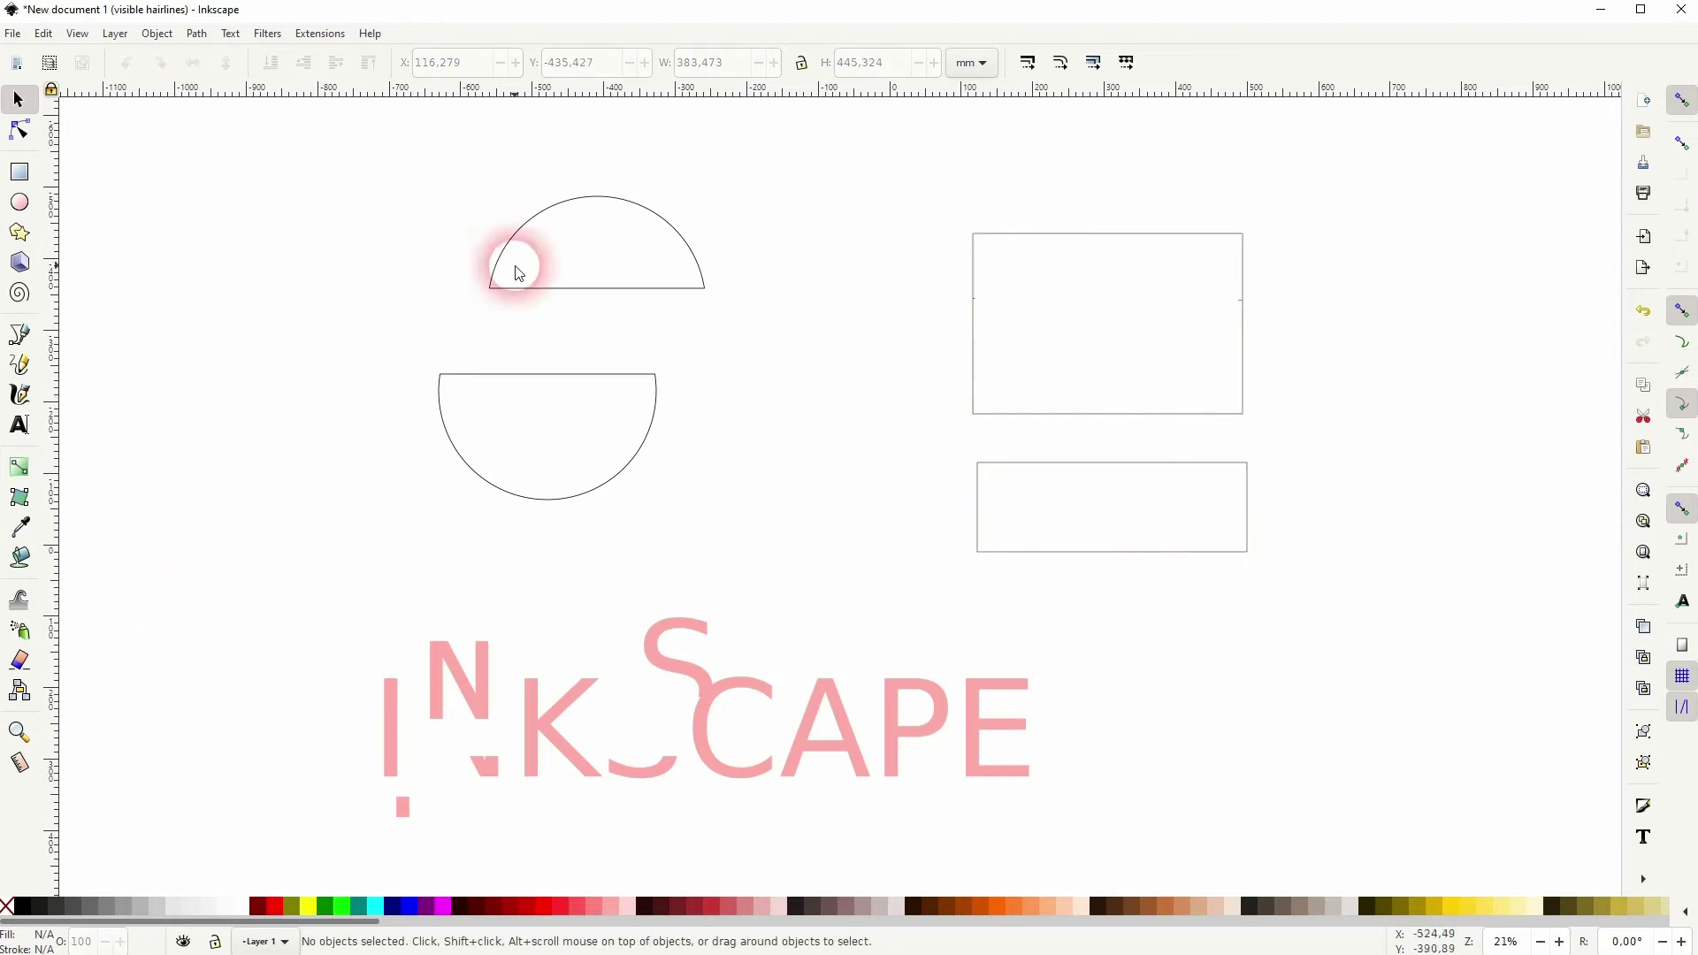
Step: Open the top half-circle in the Node tool, trying and undoing a corner-node move
click(555, 297)
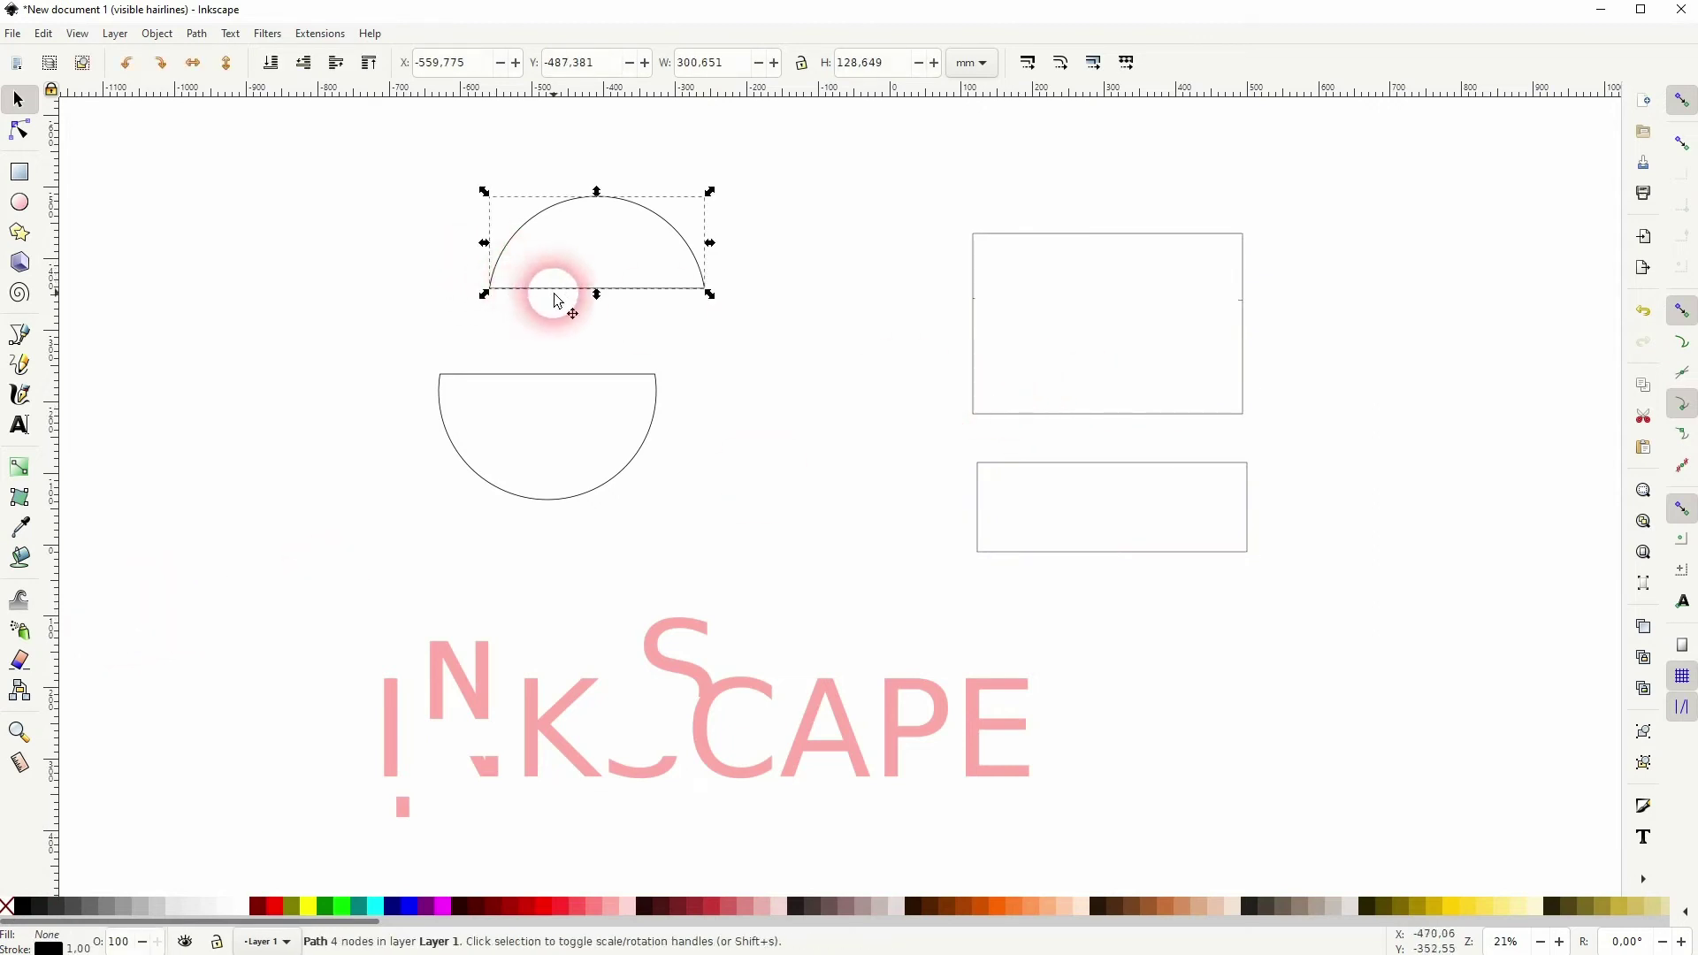
drag(555, 297, 517, 334)
ctrl+scroll(516, 336, up, 2)
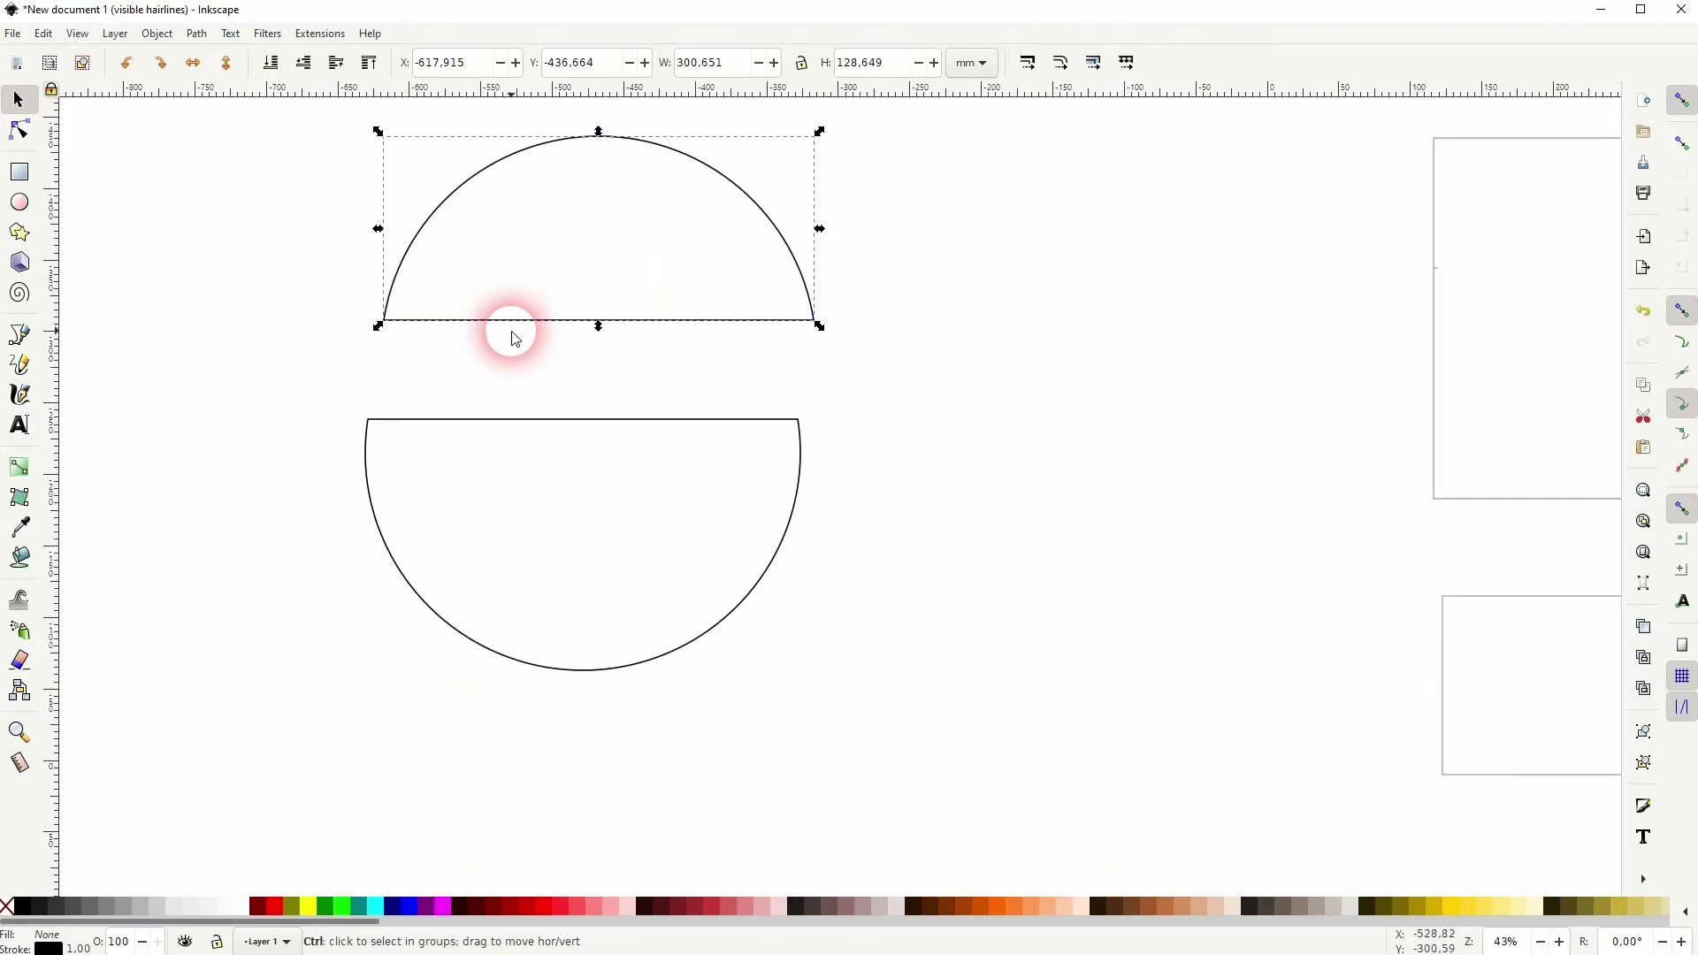
click(20, 131)
drag(549, 292, 504, 424)
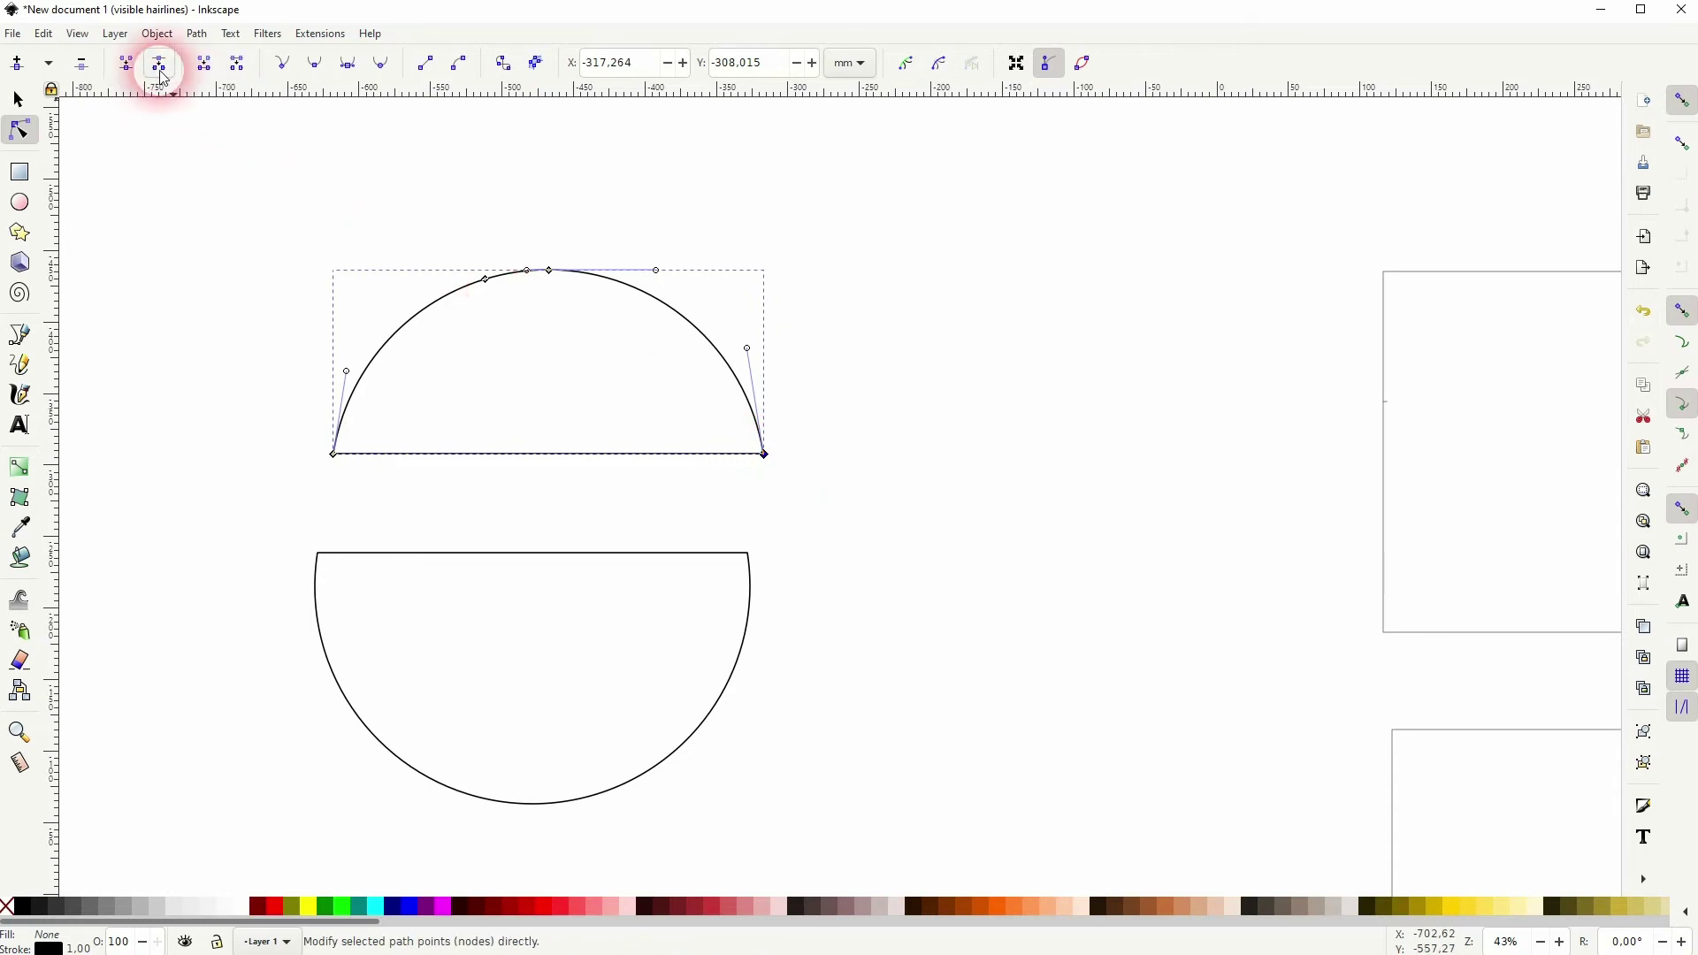
ctrl+scroll(764, 456, up, 3)
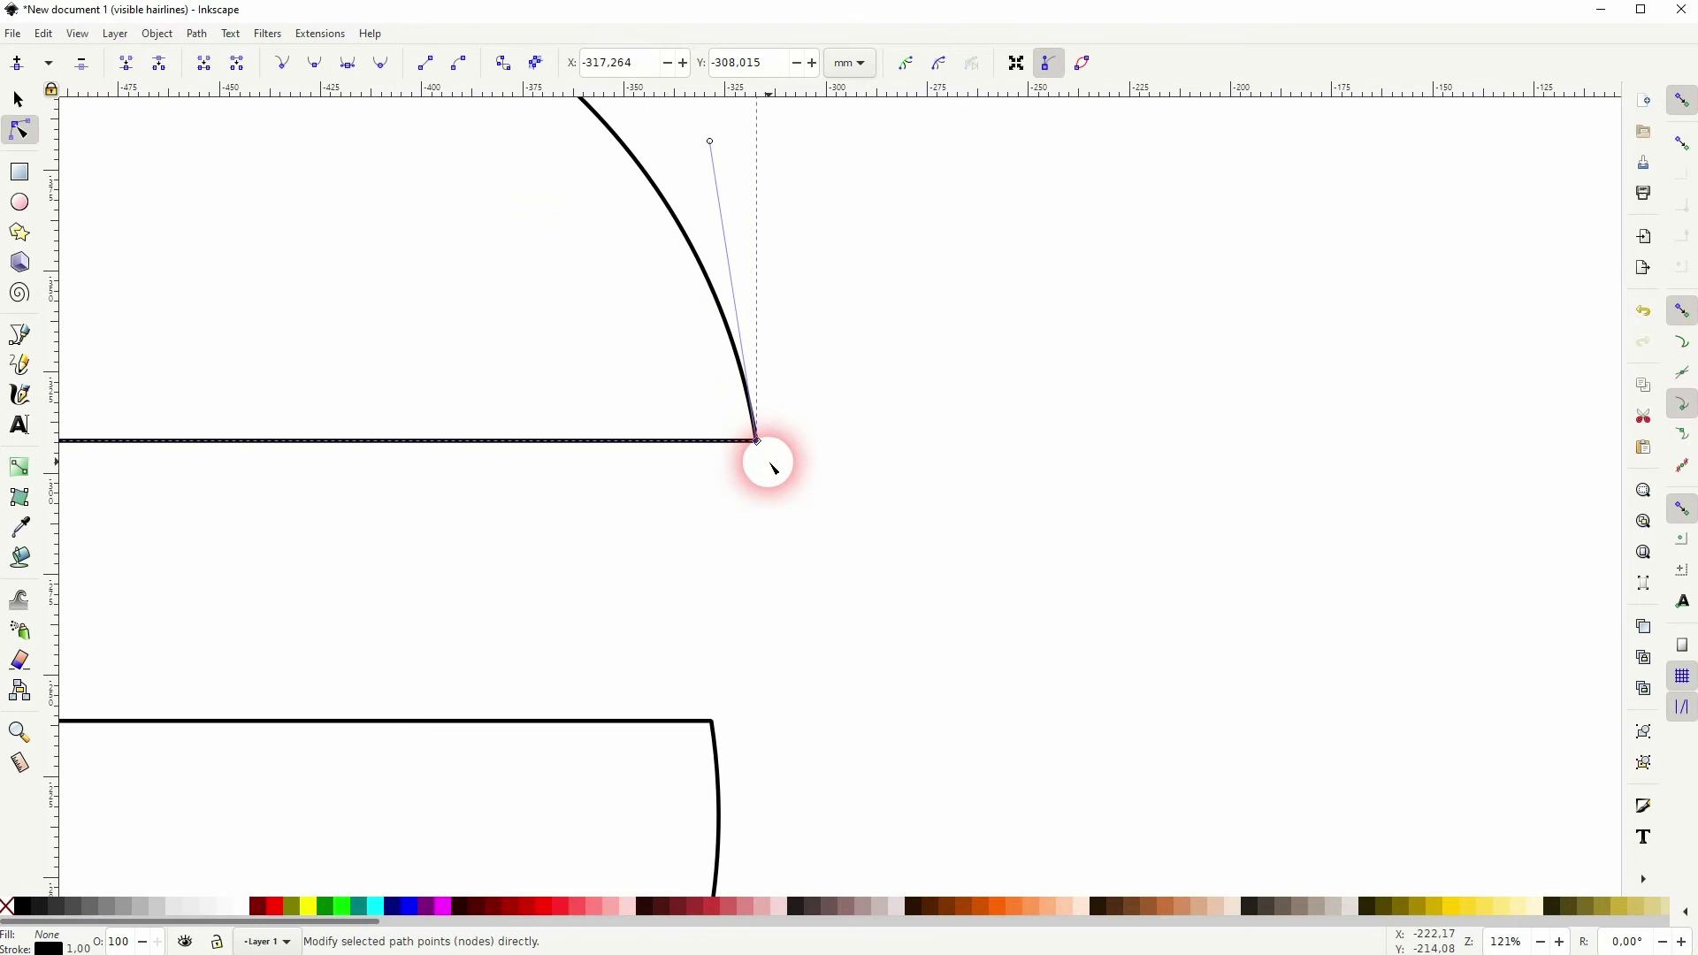
click(791, 451)
mouse_move(763, 451)
mouse_down()
mouse_move(758, 493)
mouse_move(663, 504)
mouse_move(720, 432)
mouse_move(754, 337)
mouse_move(764, 427)
mouse_up()
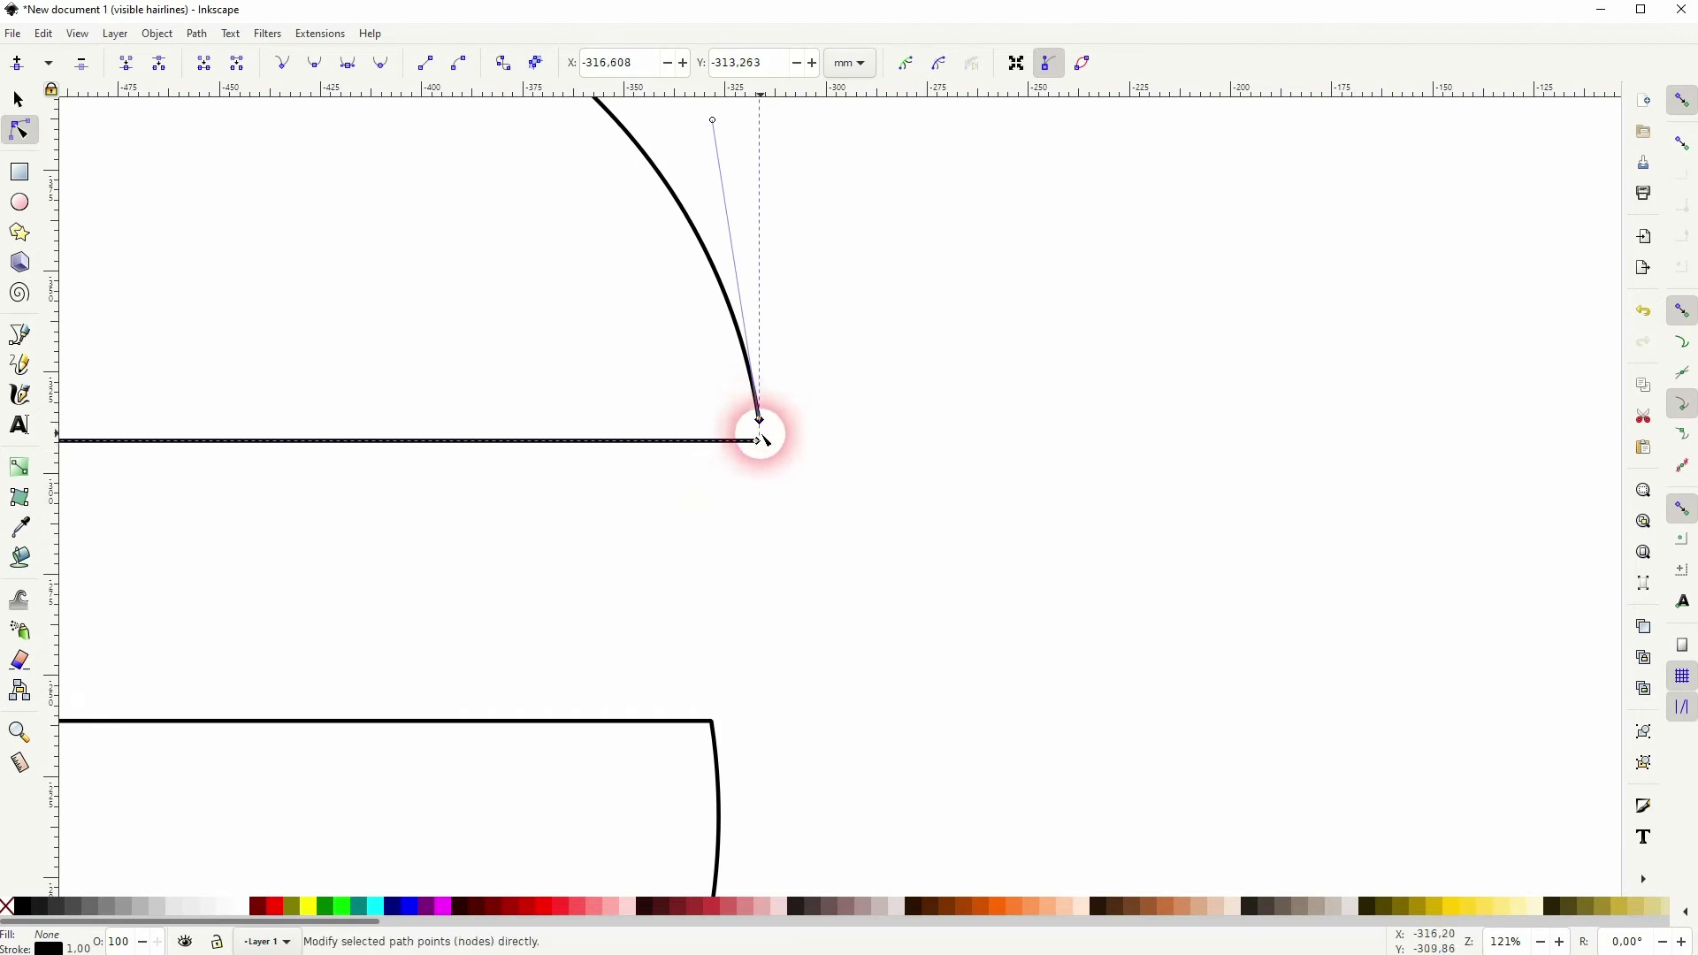
key(ctrl+z)
scroll(656, 486, down, 1)
drag(485, 485, 1012, 493)
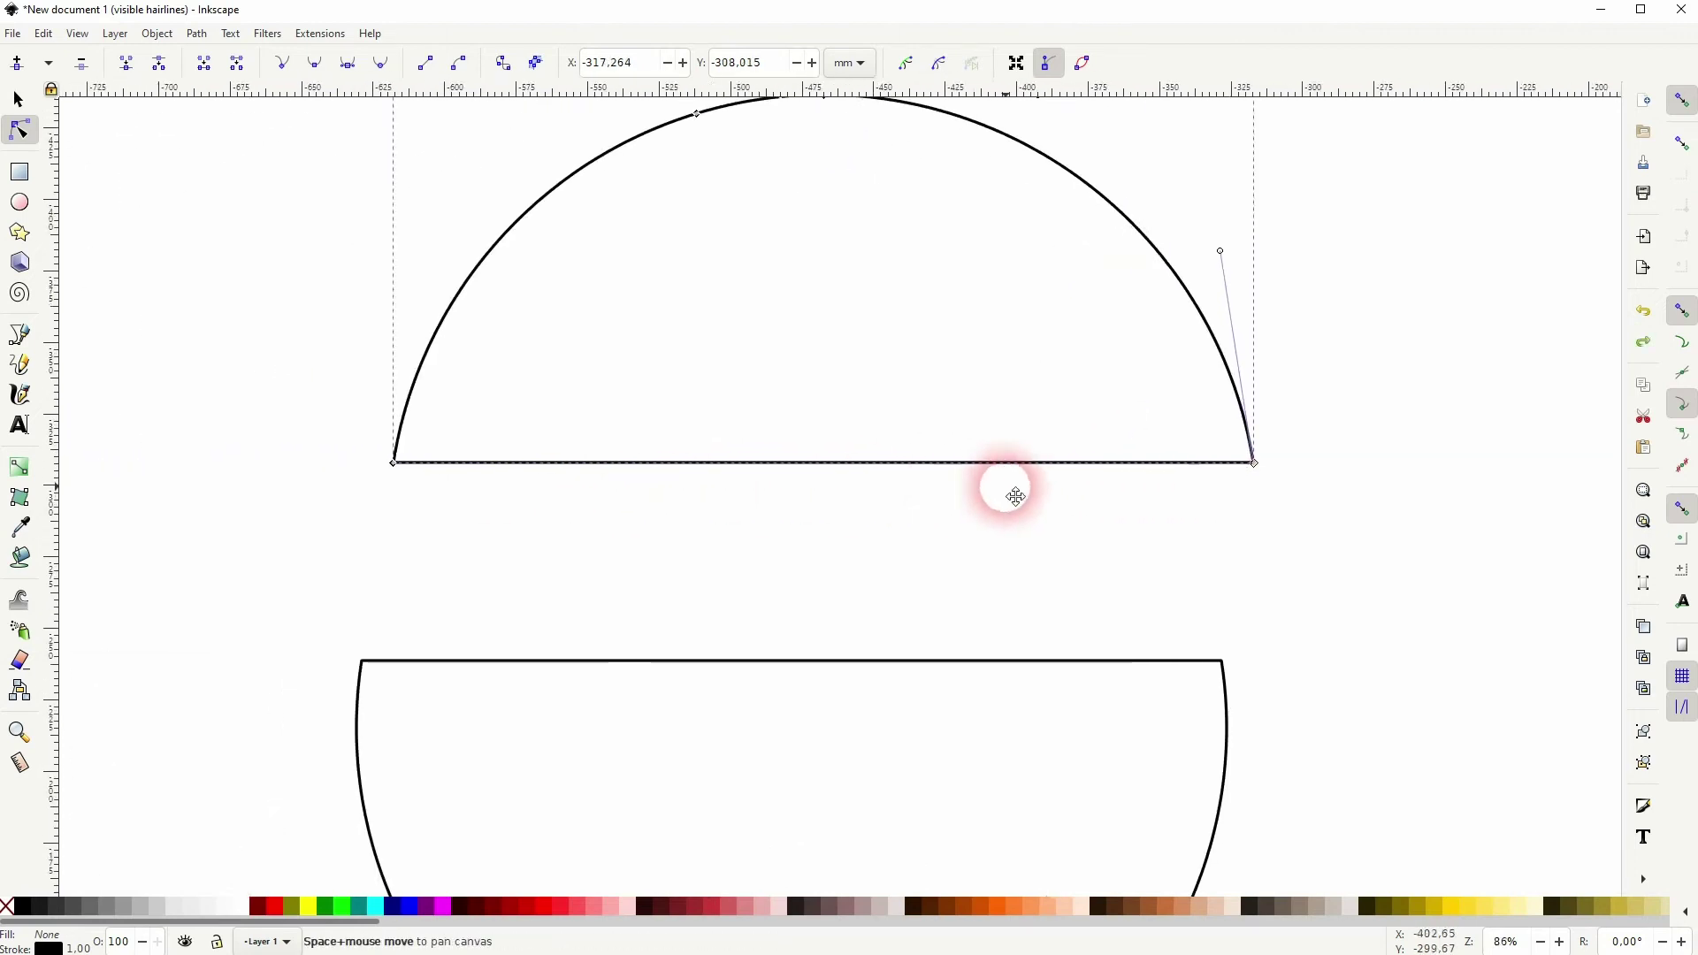
Step: Break the half-circle's path at its bottom-left node and pull the freed end away
drag(327, 524, 431, 451)
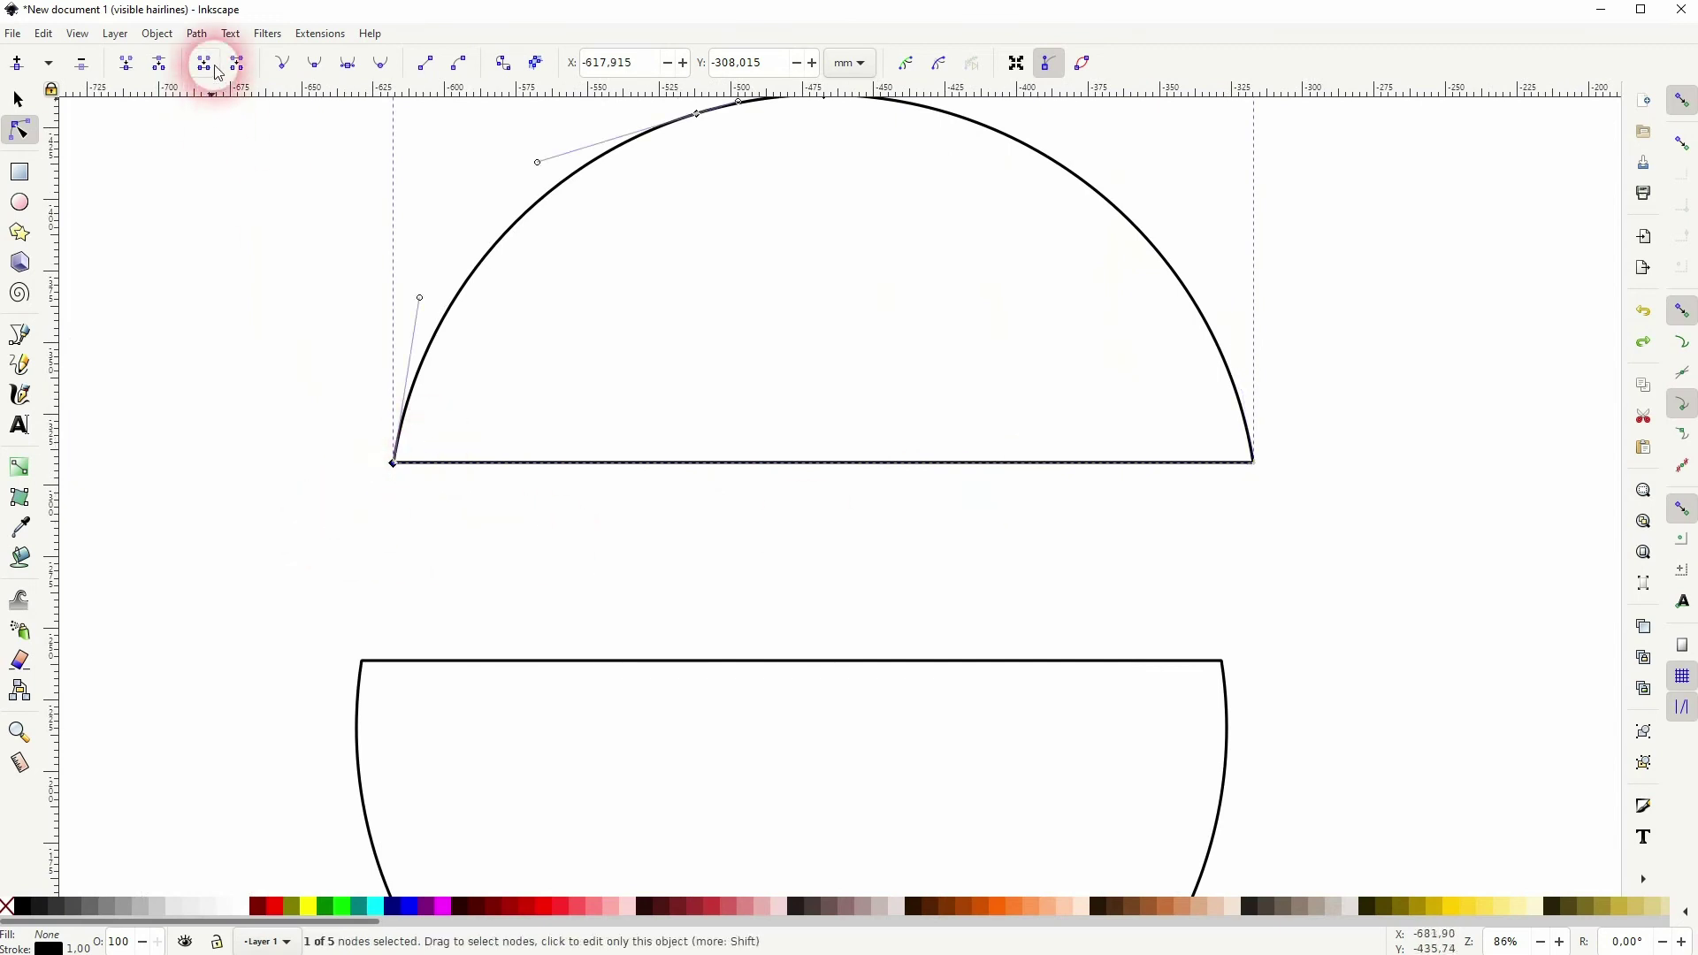
click(162, 64)
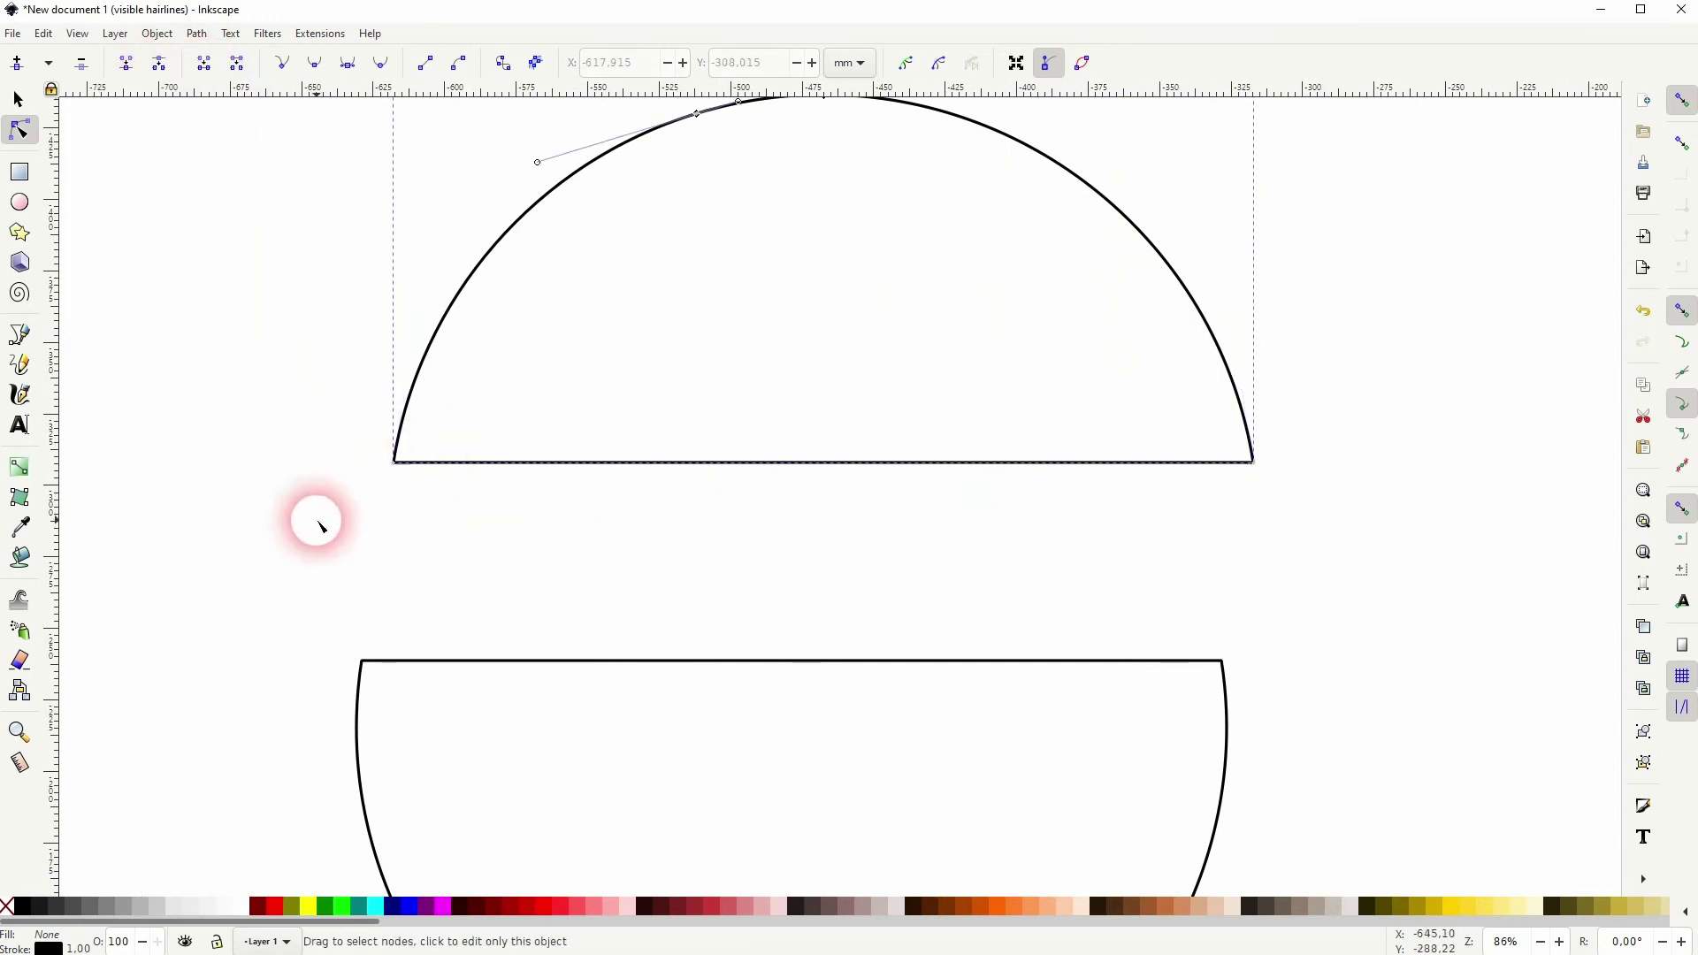
drag(395, 463, 1267, 458)
click(9, 102)
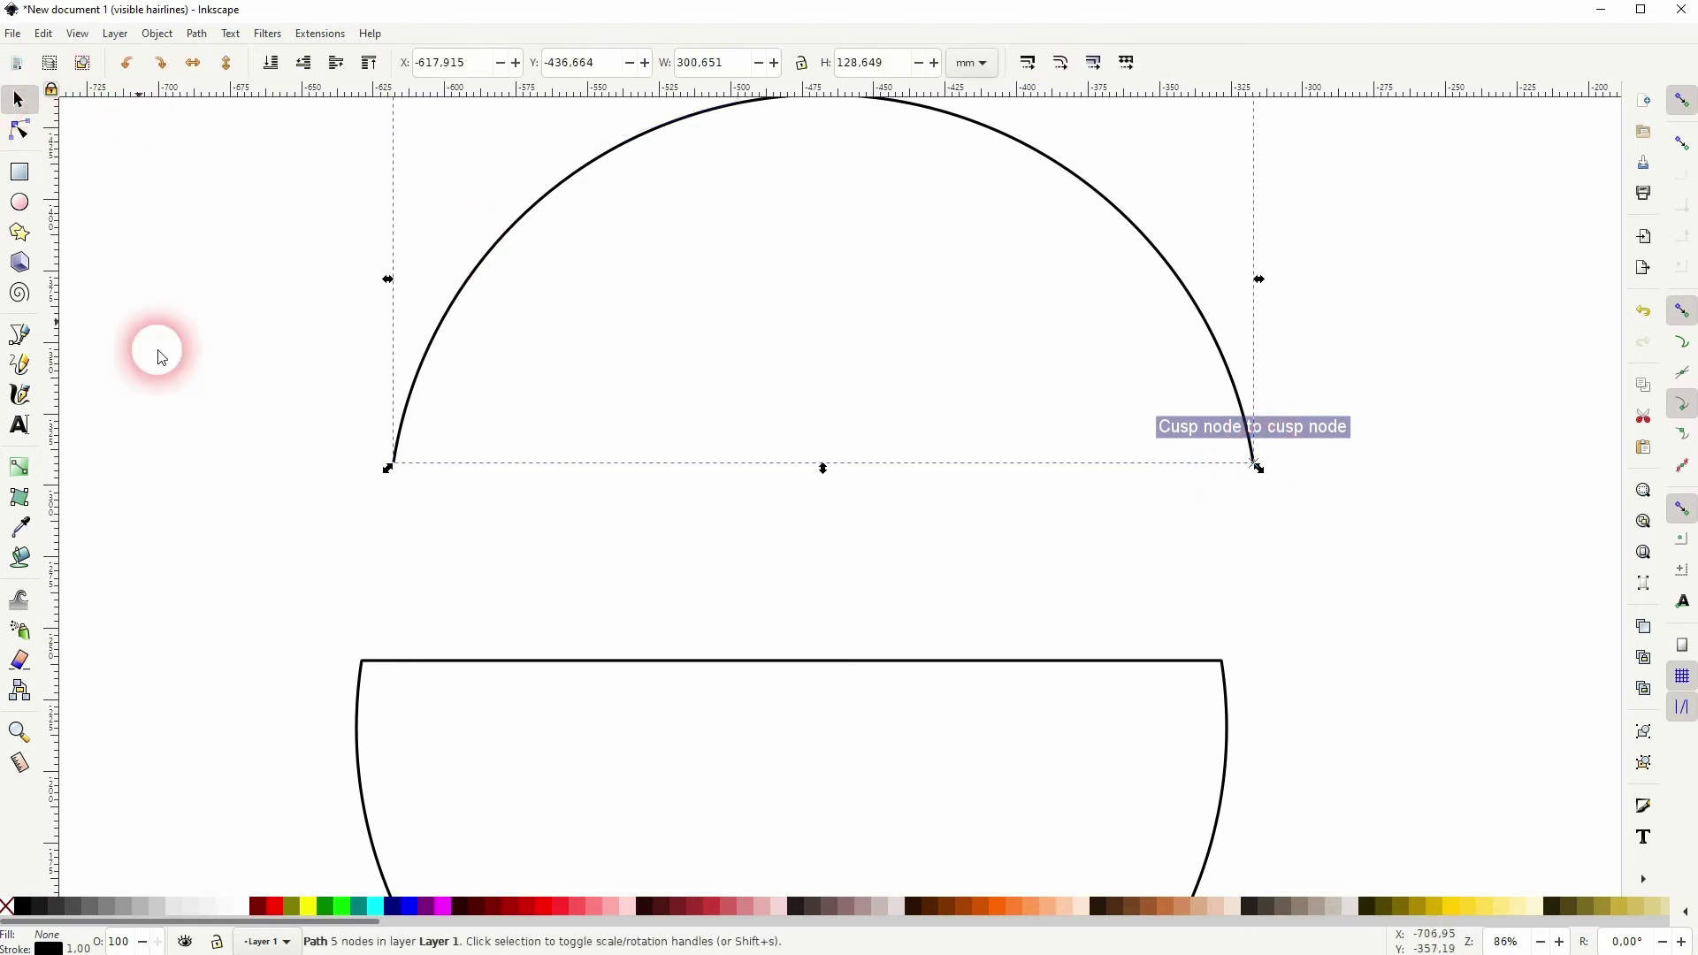
click(693, 428)
scroll(699, 426, down, 1)
scroll(762, 478, right, 5)
scroll(763, 516, down, 2)
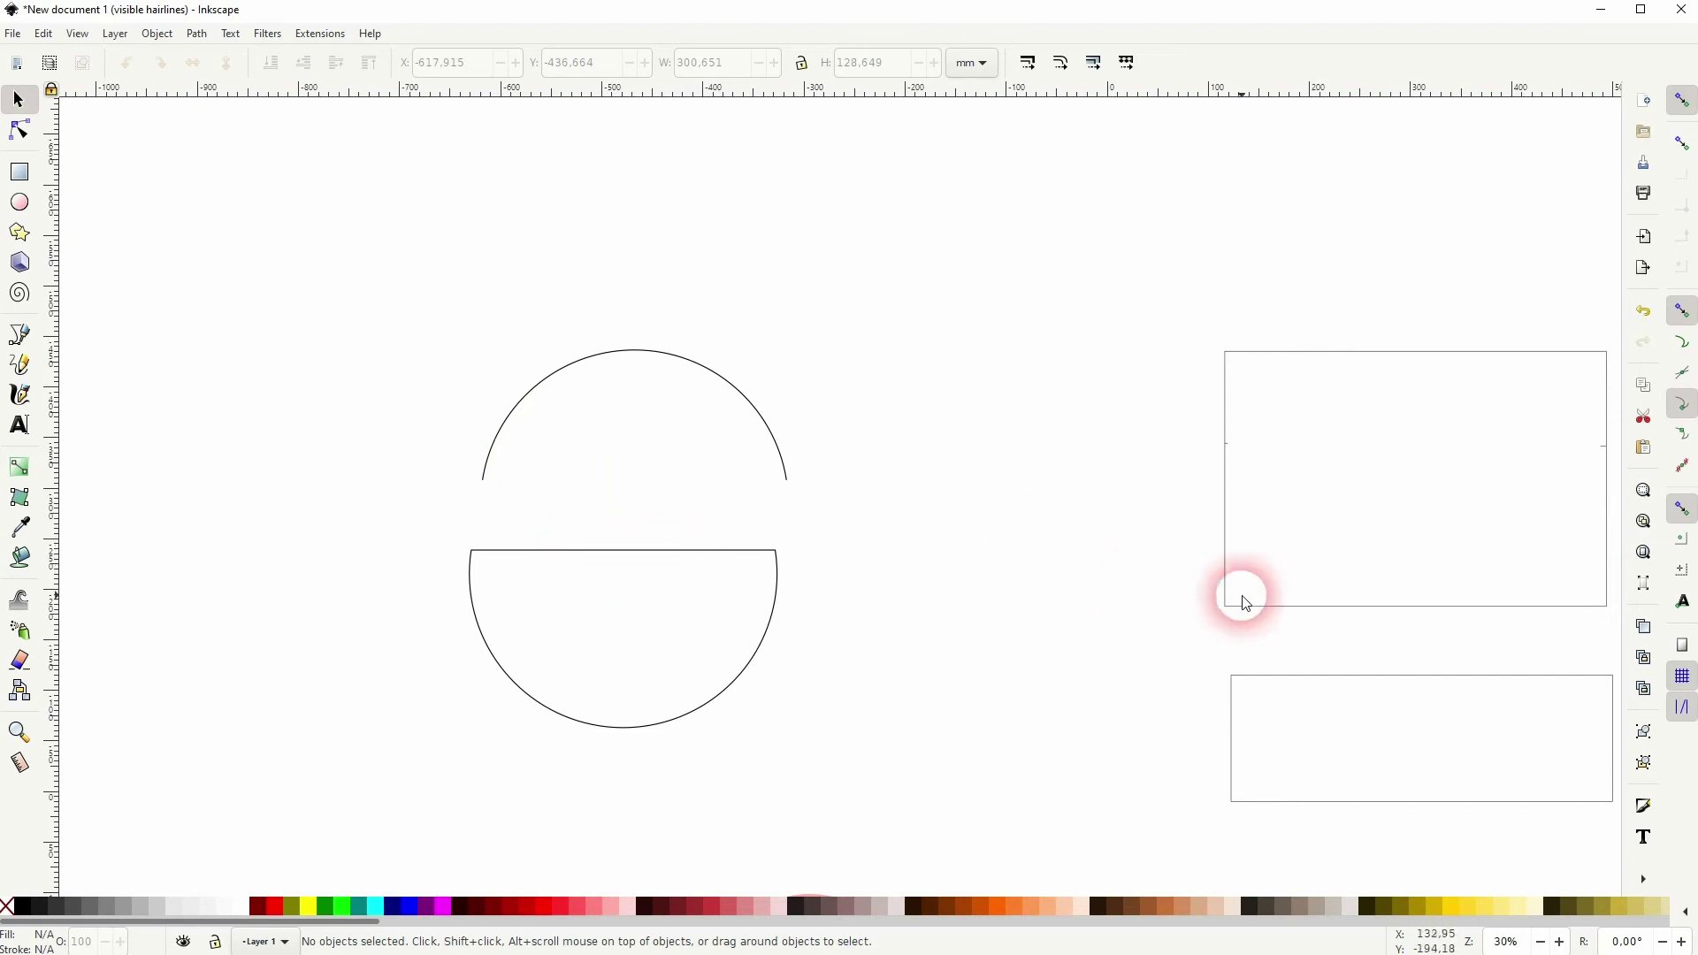
Step: Break the top rectangle's path at its bottom-left node using the Node tool
drag(1239, 595, 761, 501)
click(769, 508)
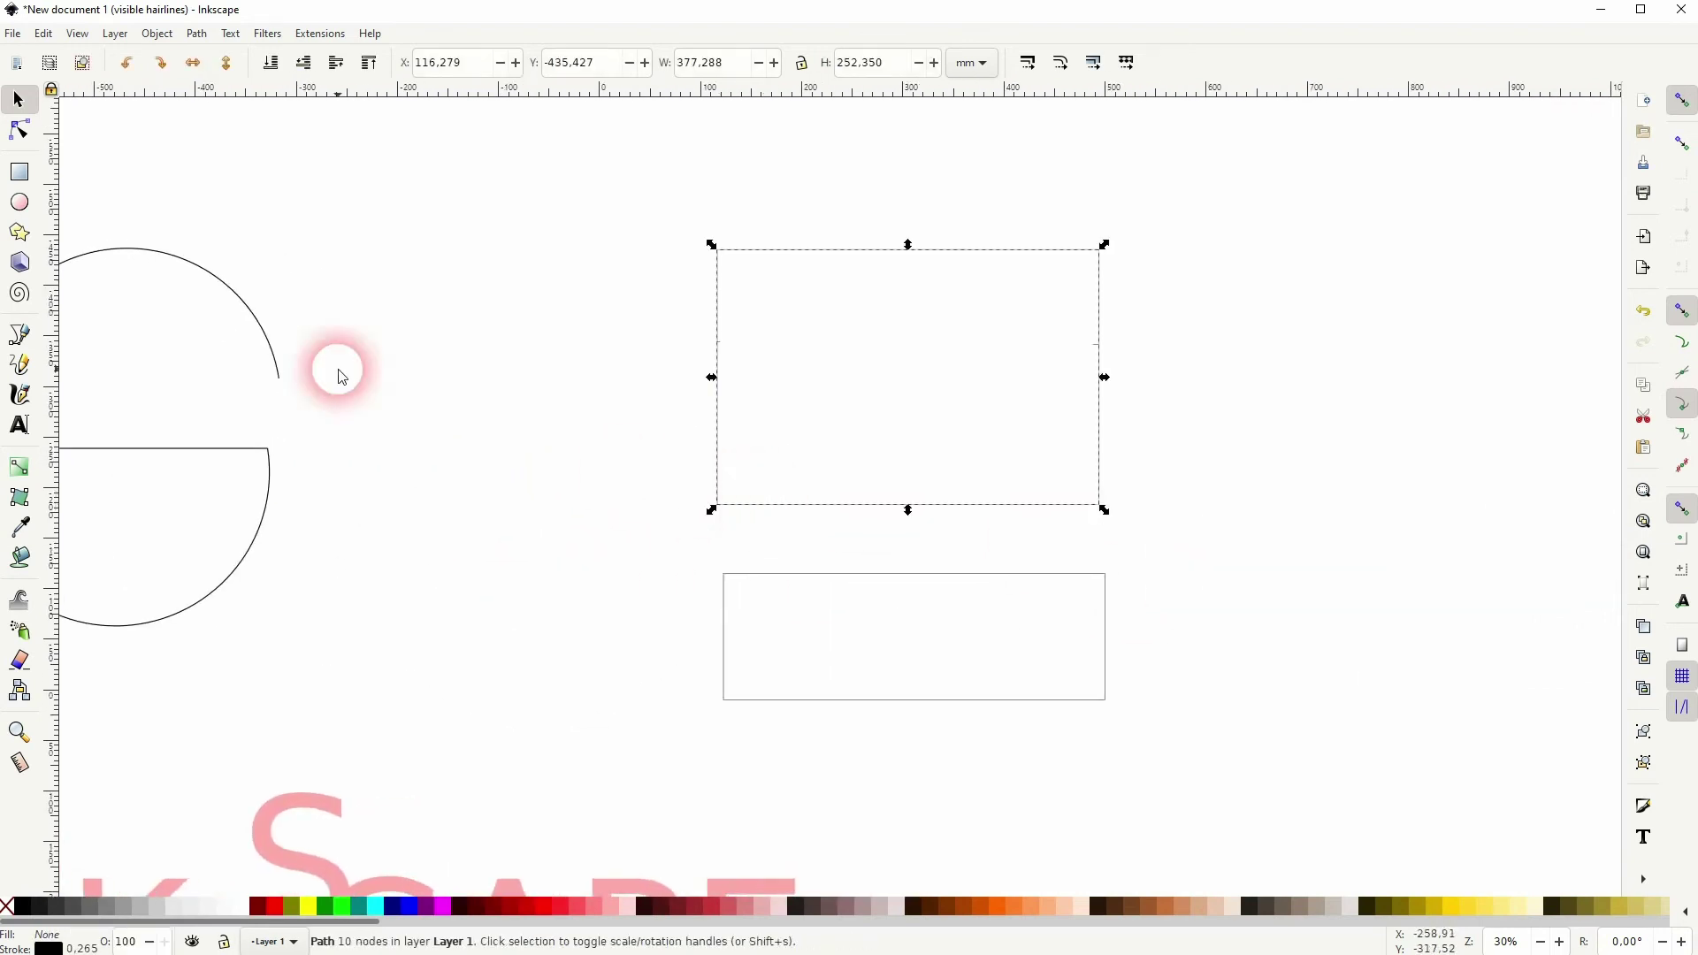
click(18, 130)
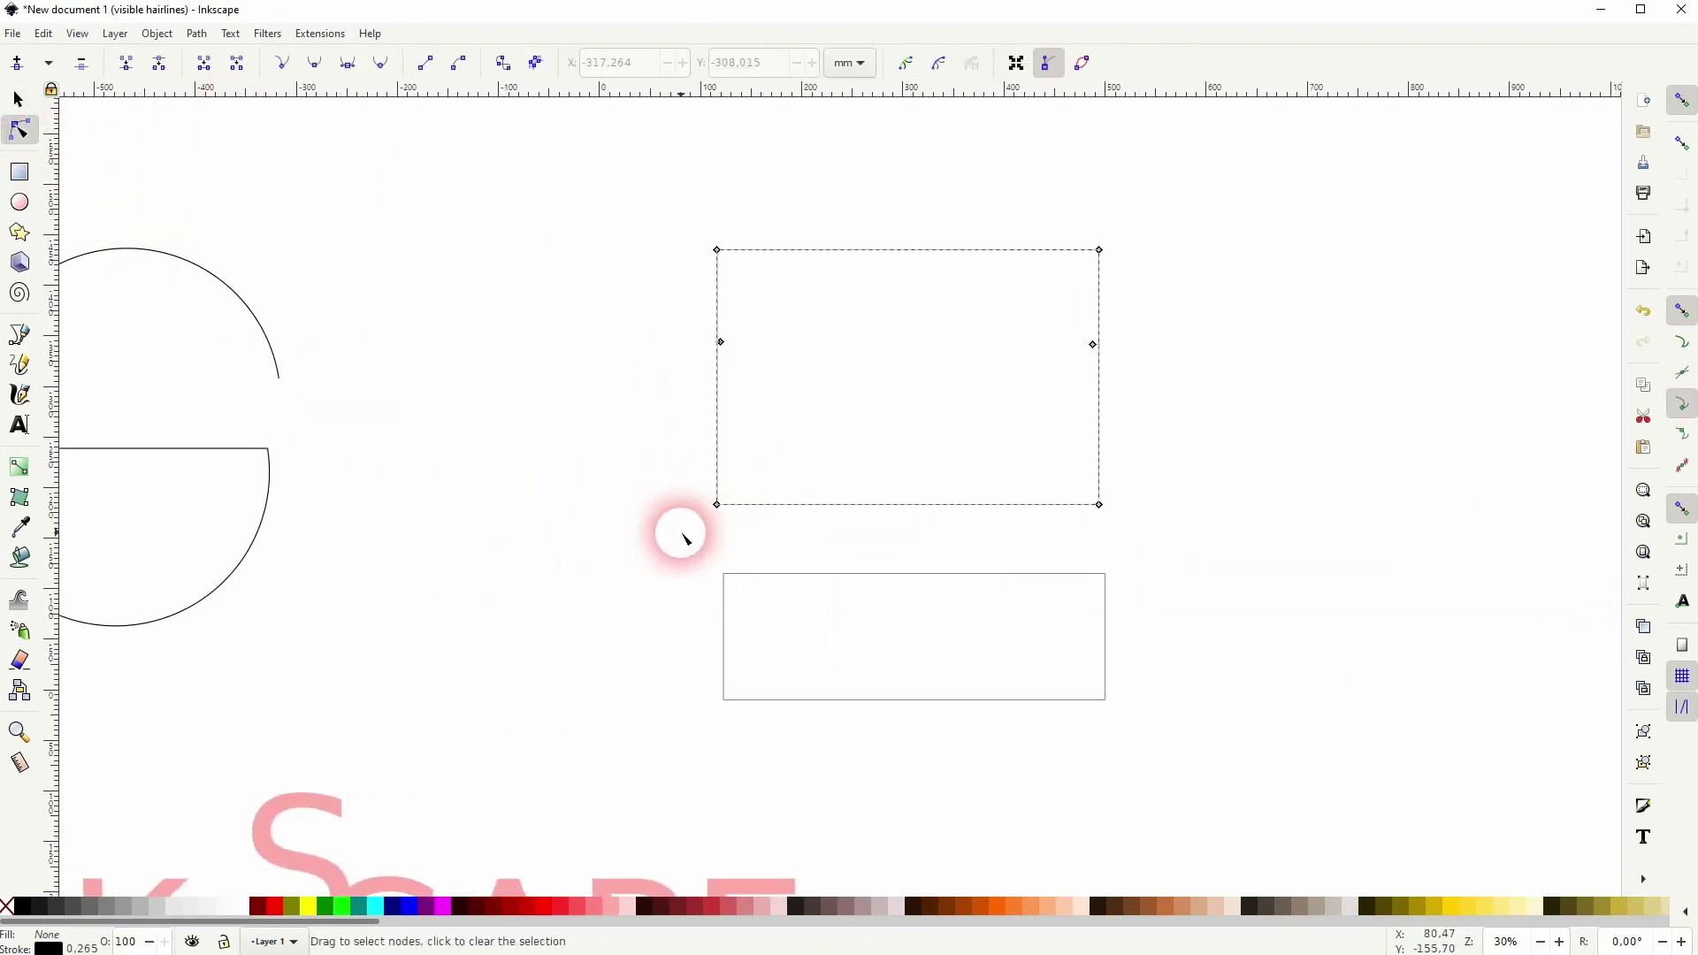
drag(682, 531, 752, 478)
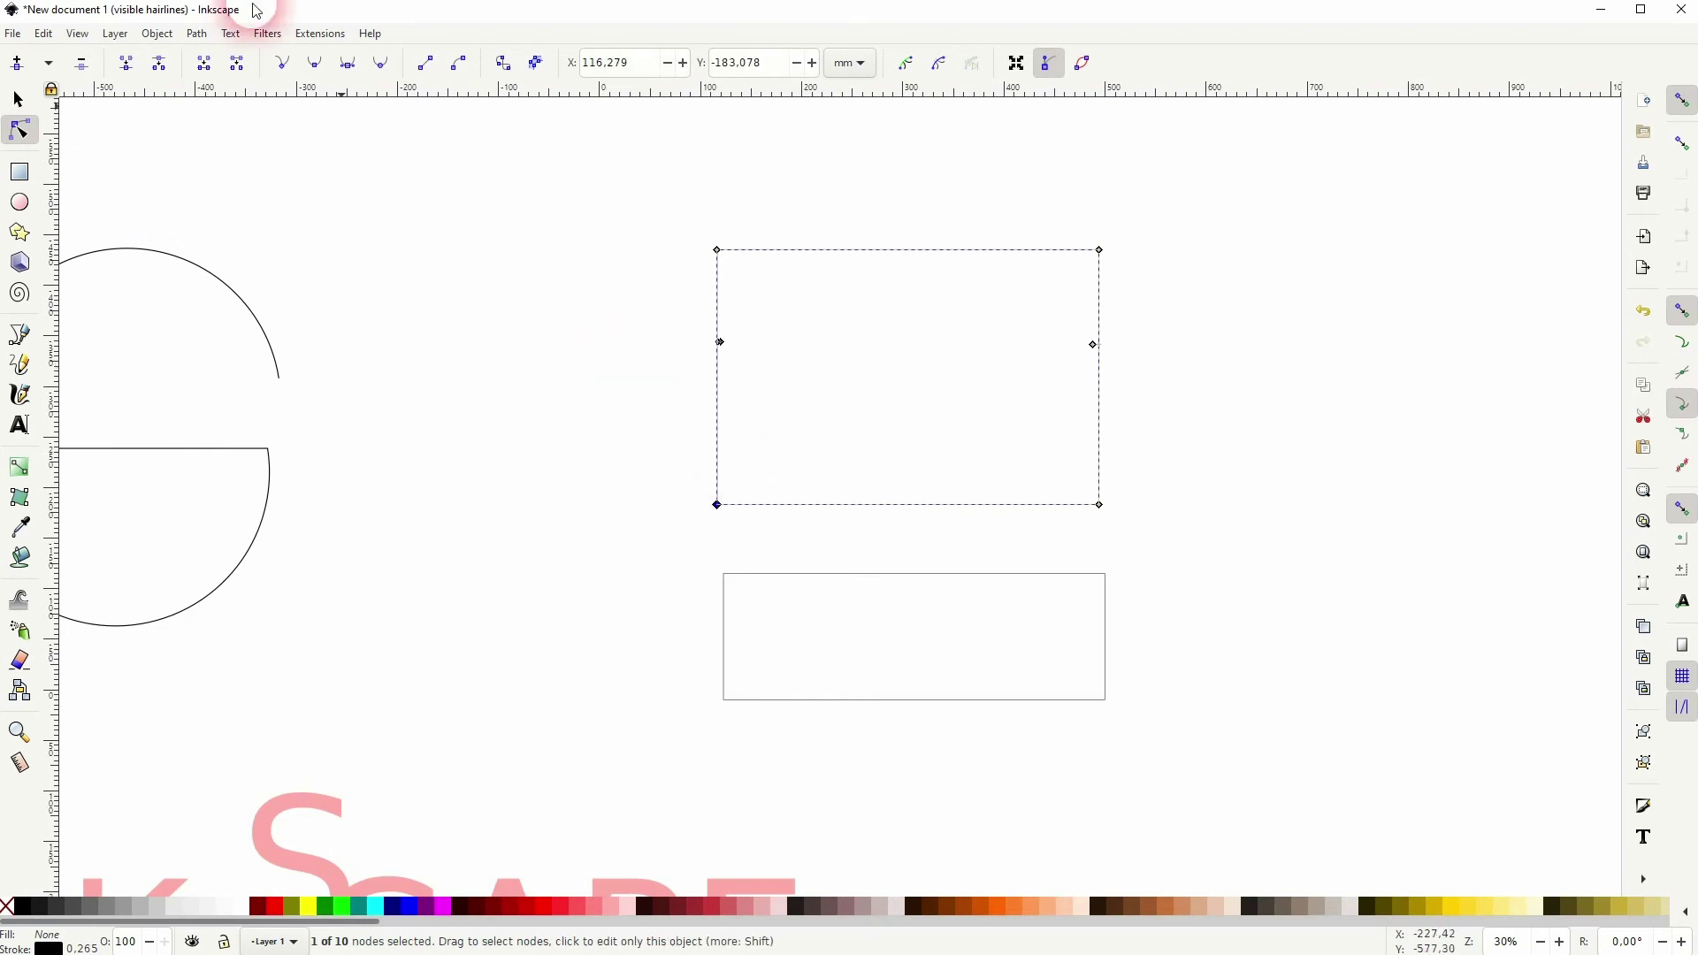
click(158, 69)
Step: Select and drag the rectangle's bottom-right node, then undo that move
drag(1069, 534, 1128, 494)
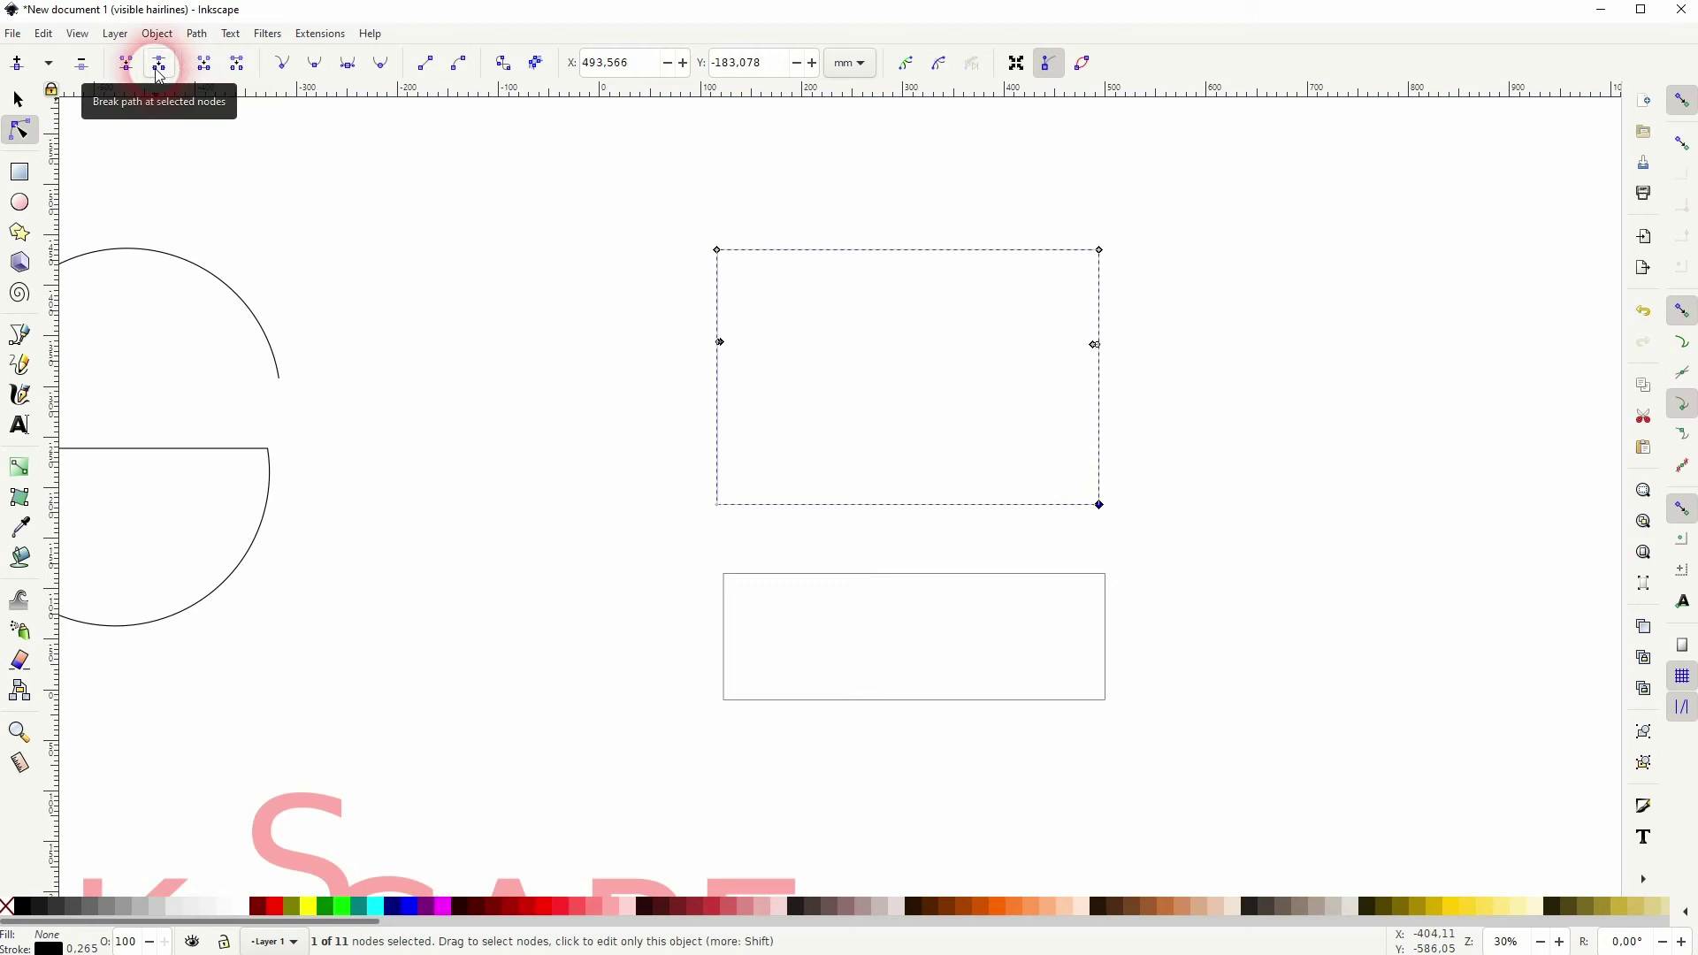
scroll(1099, 504, up, 1)
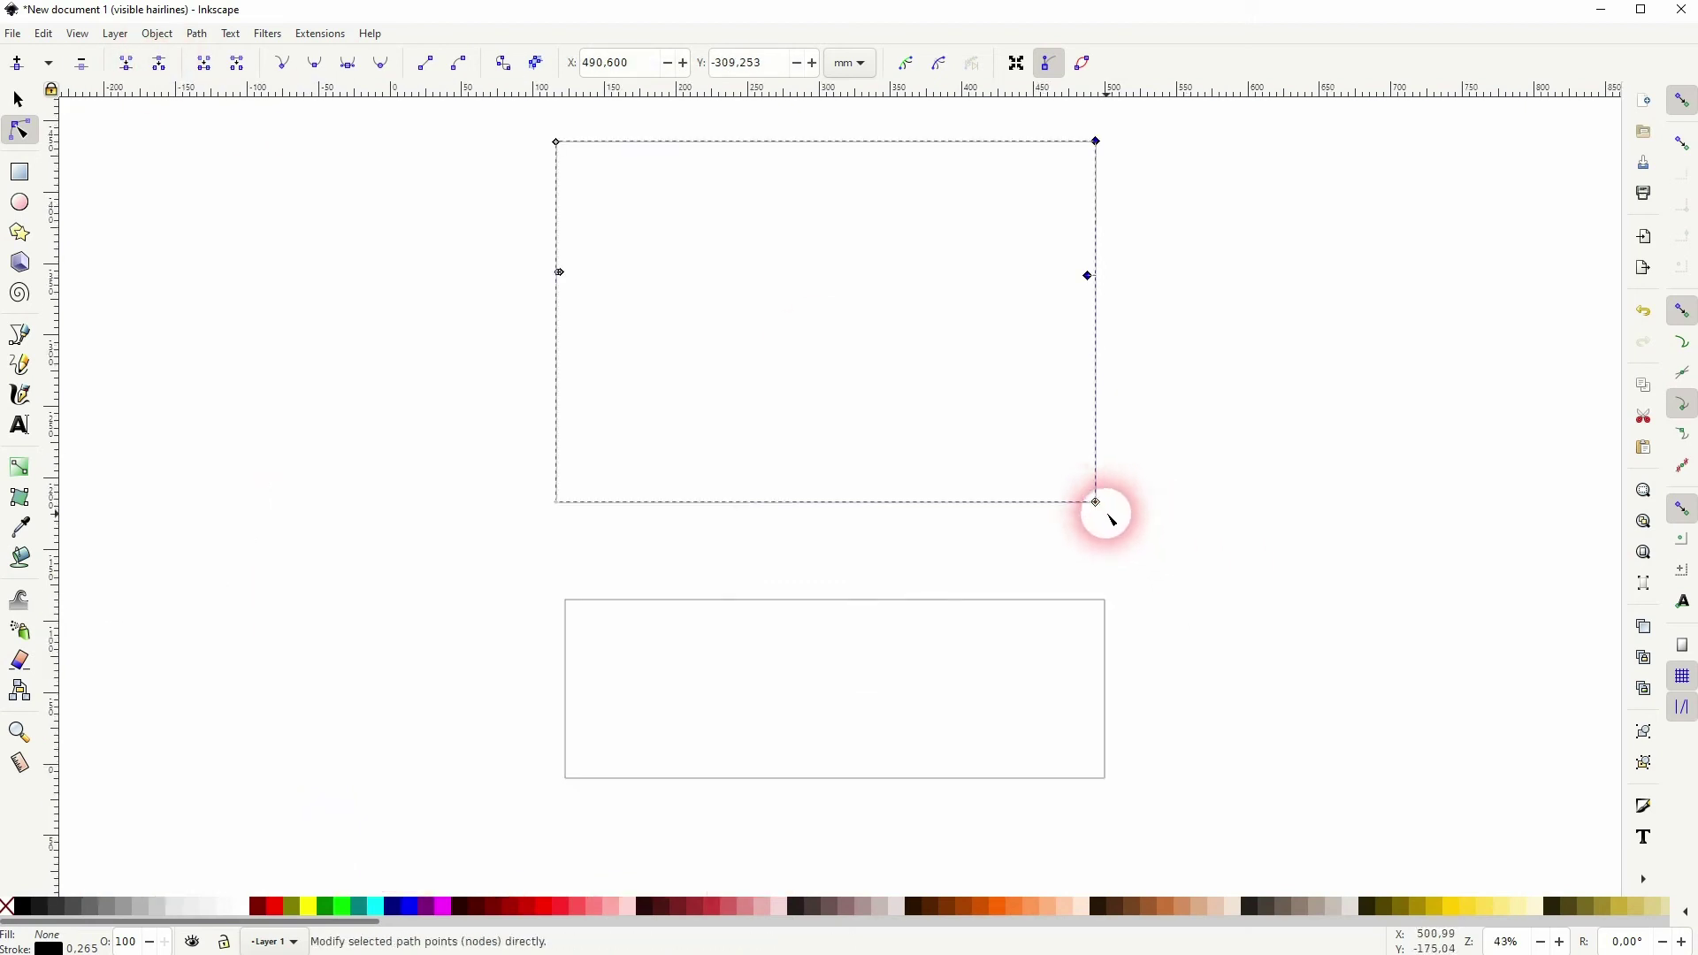
scroll(1110, 515, up, 4)
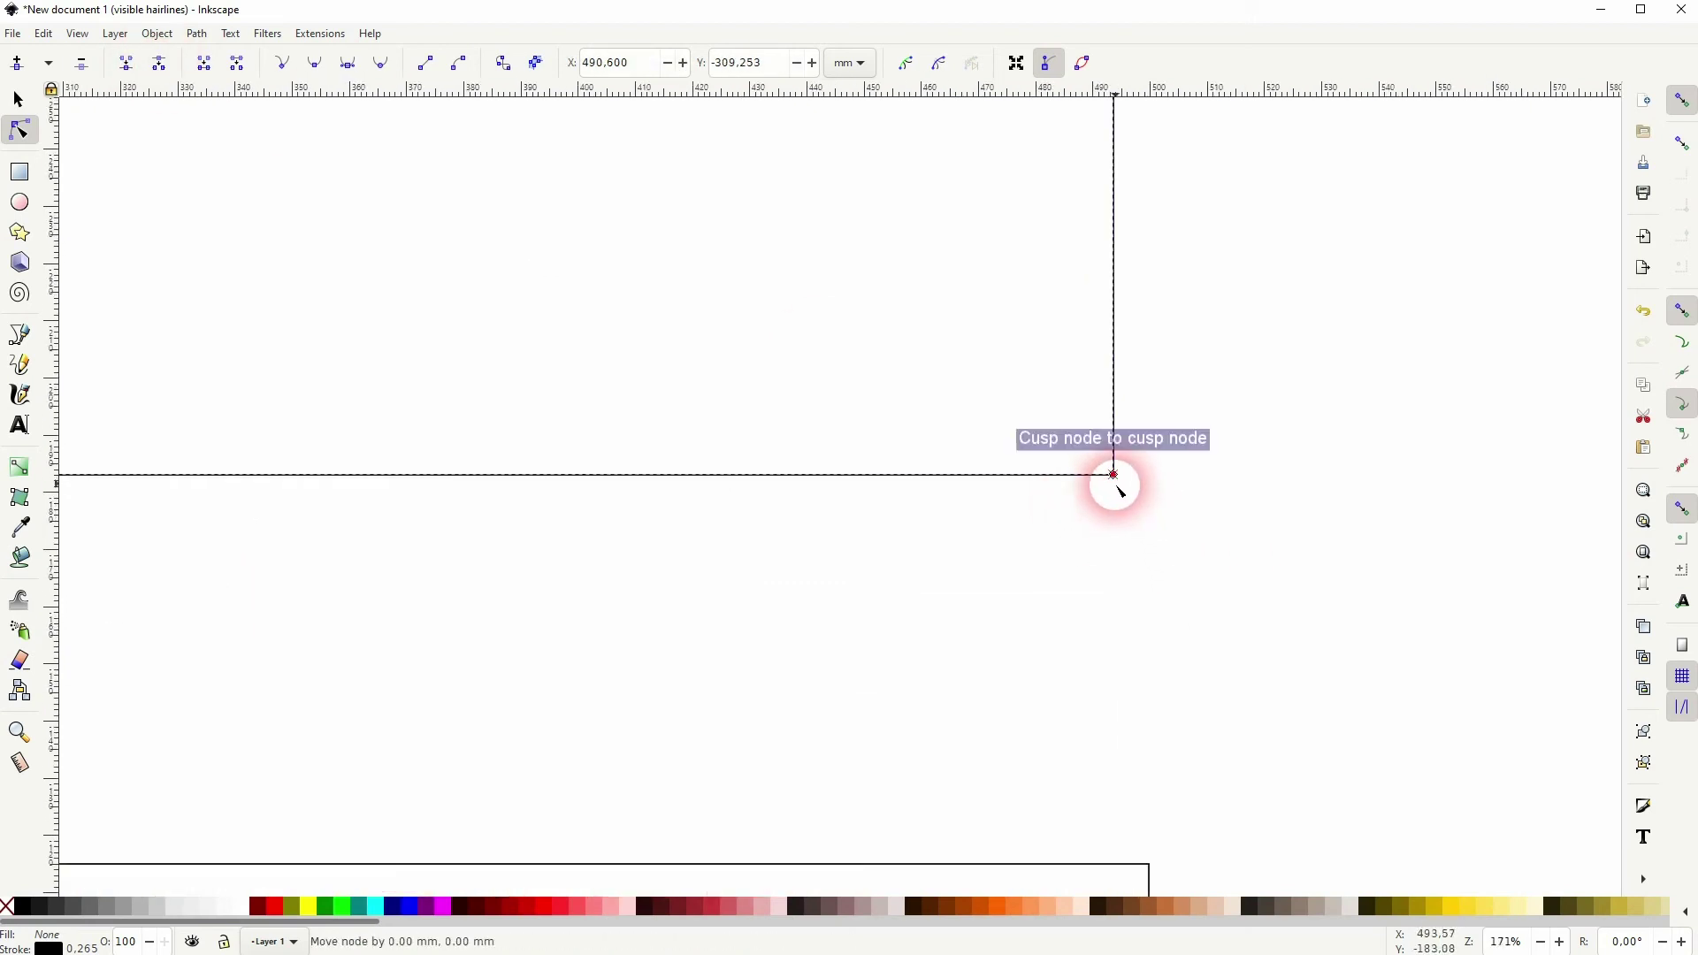
drag(1117, 485, 1153, 562)
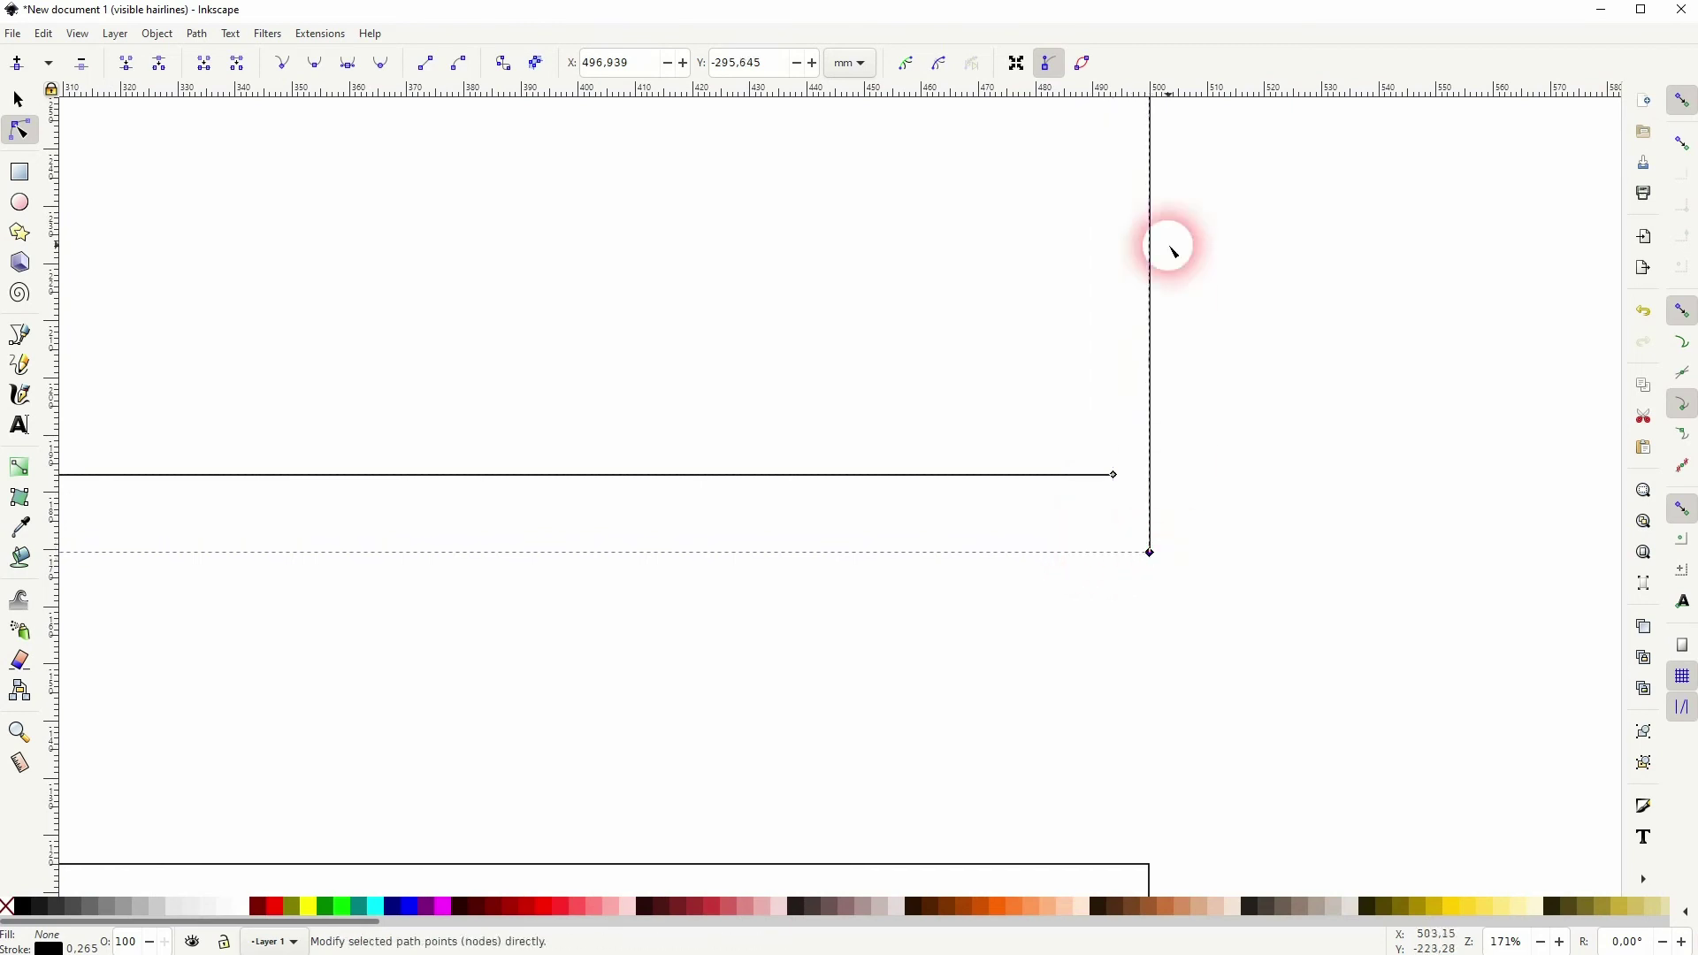
key(ctrl+z)
scroll(769, 566, down, 2)
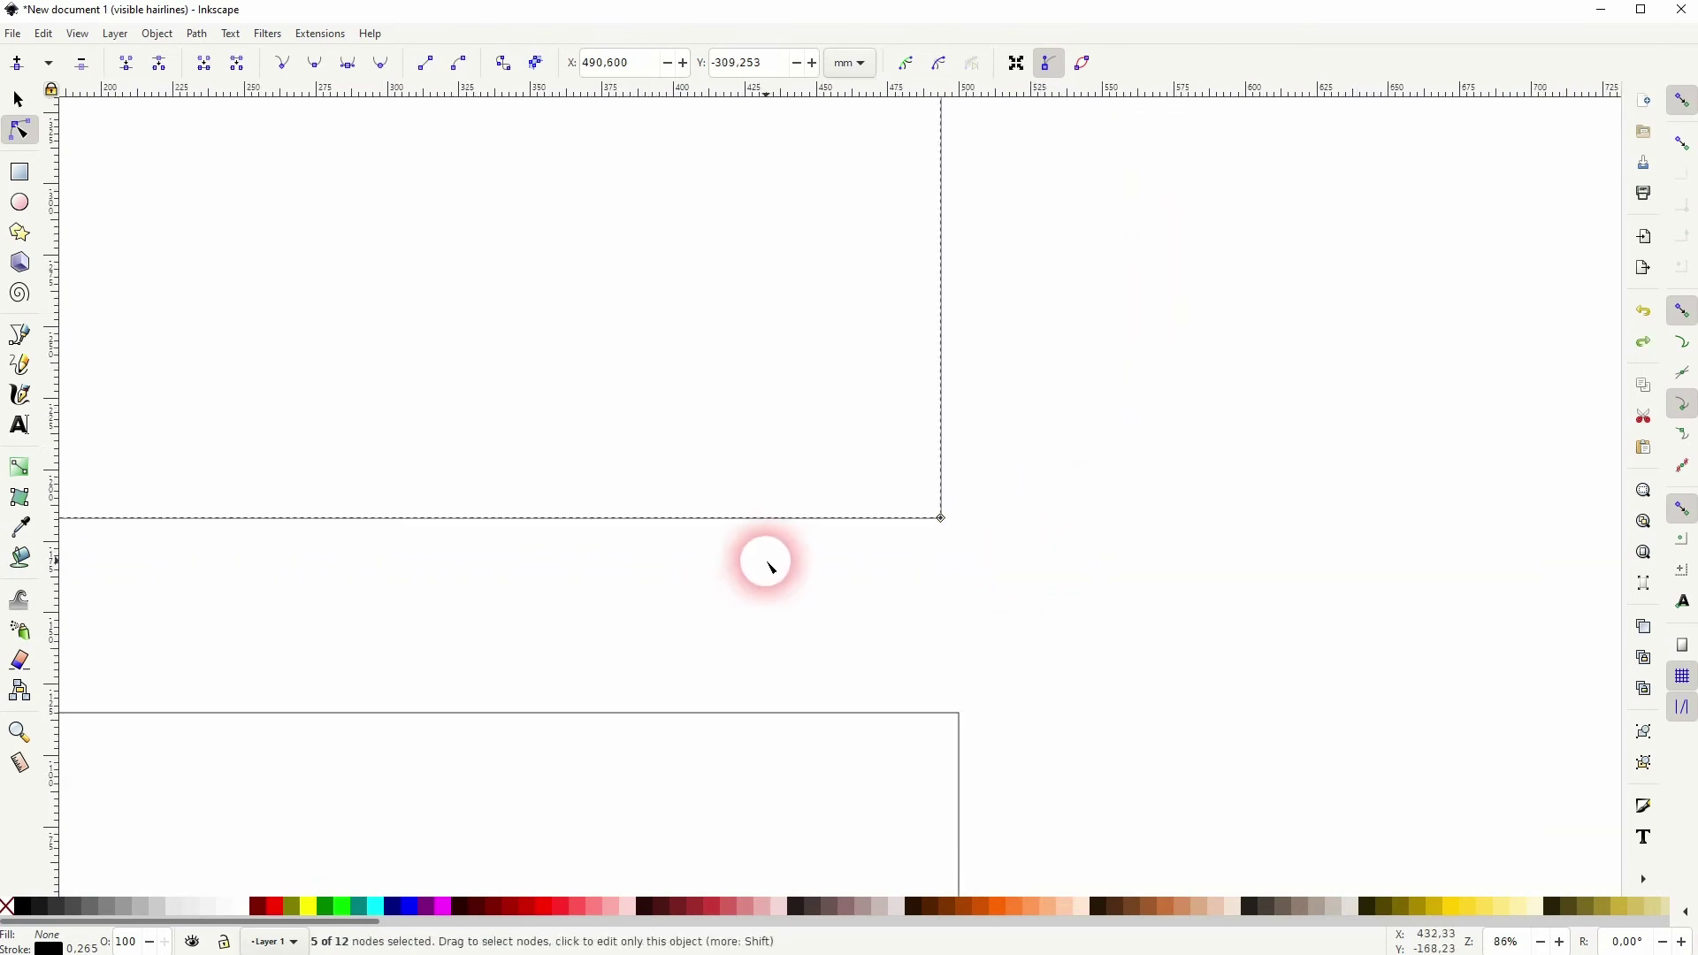
scroll(770, 566, left, 20)
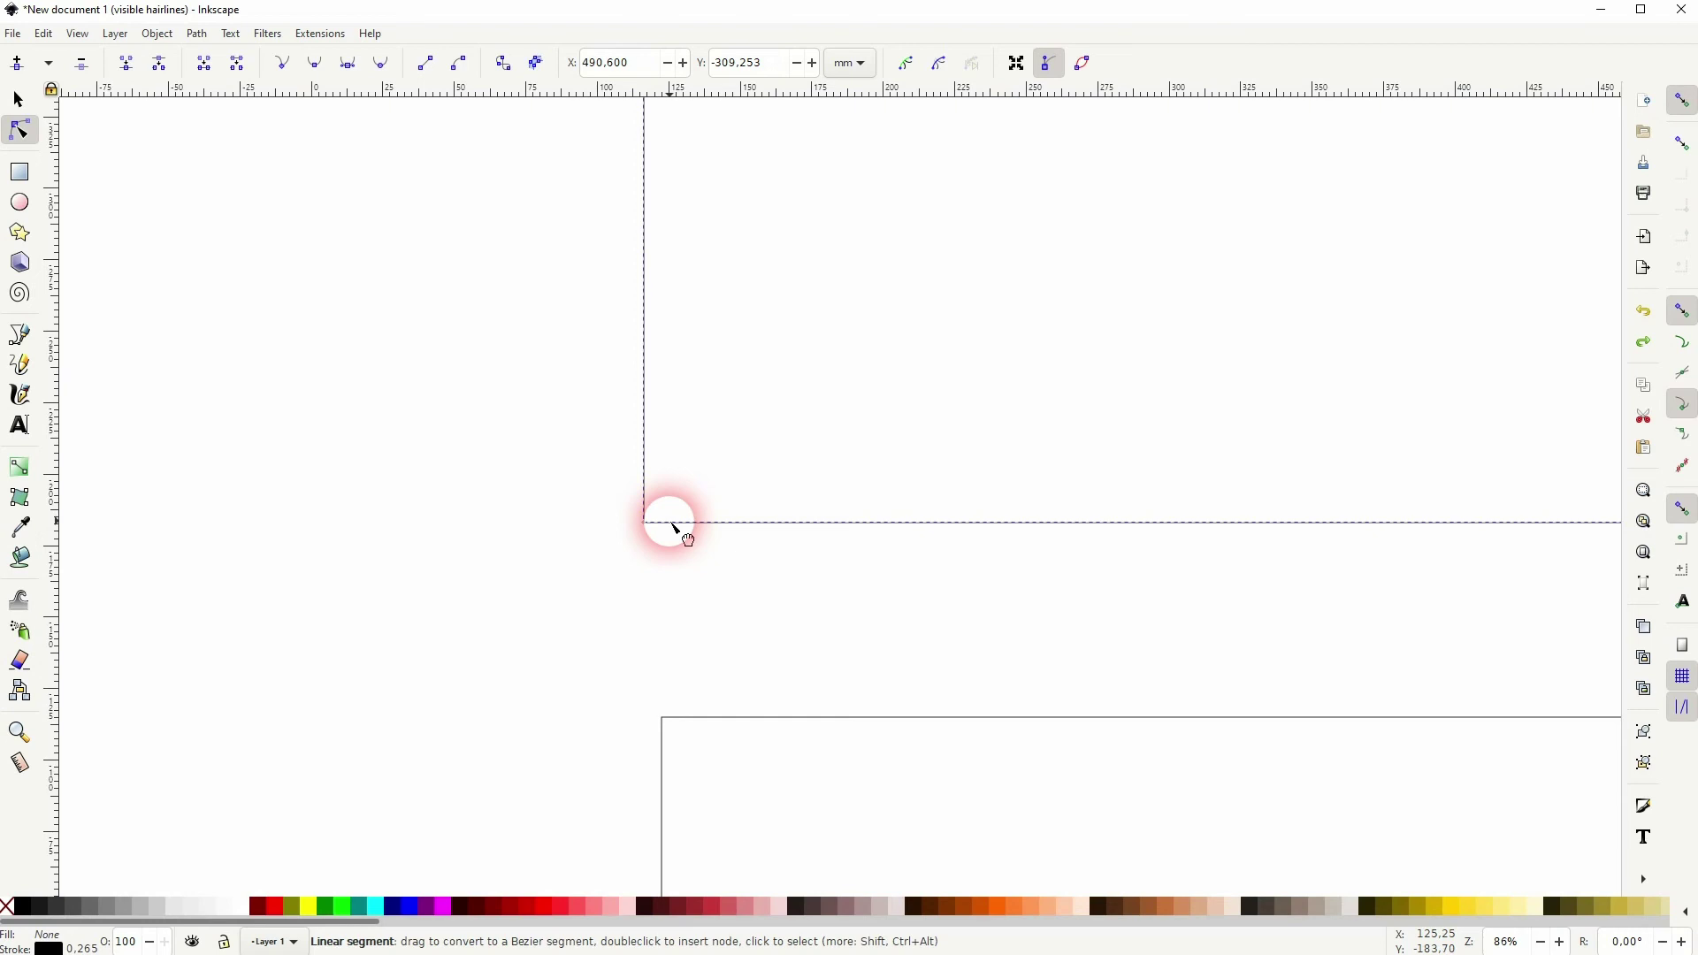
Step: Reposition the lower-left node, snapping it to the bottom-right corner and the horizontal guide
click(644, 523)
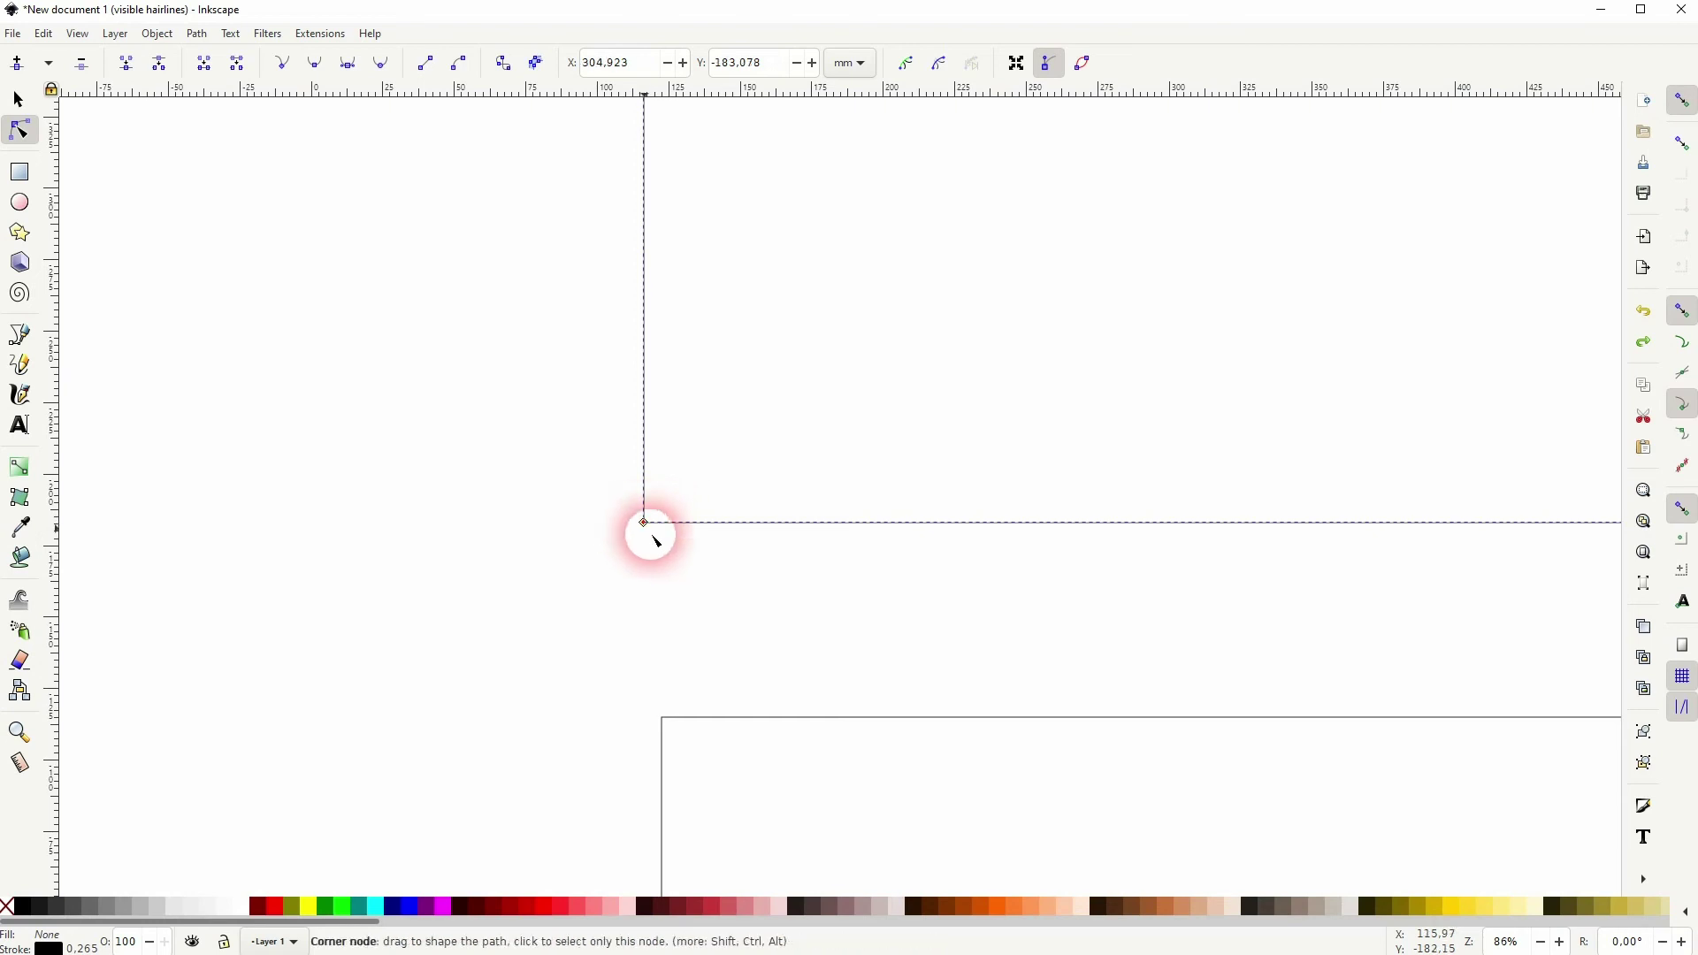
drag(654, 541, 645, 506)
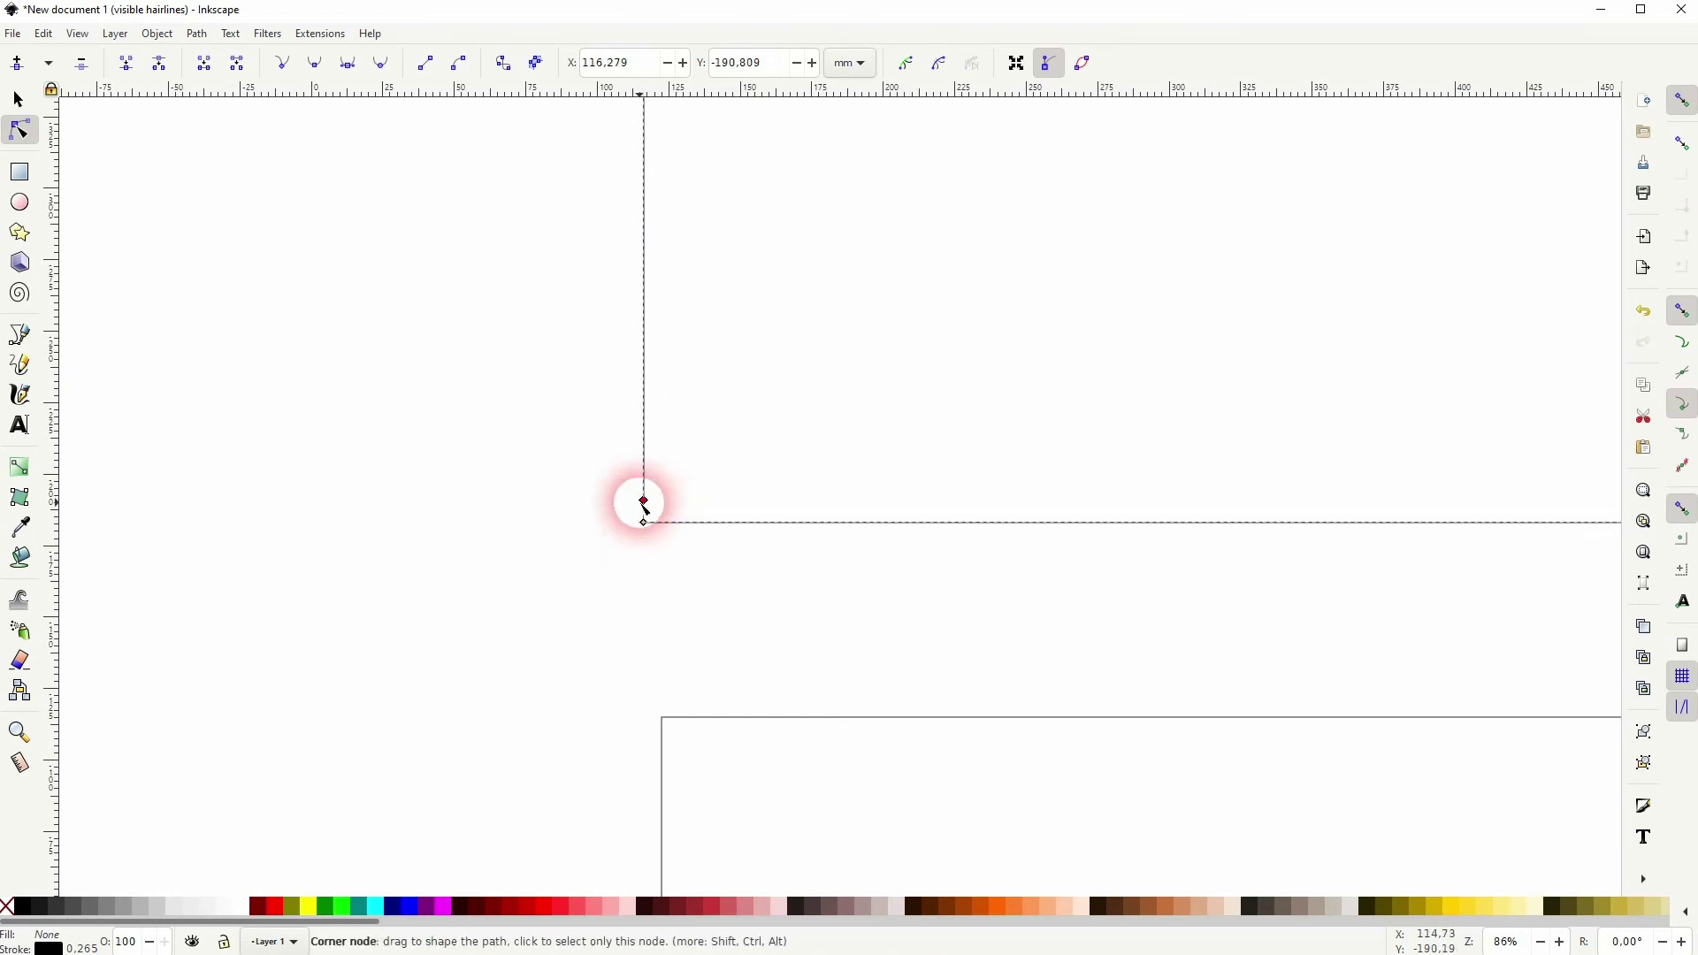
scroll(645, 517, up, 5)
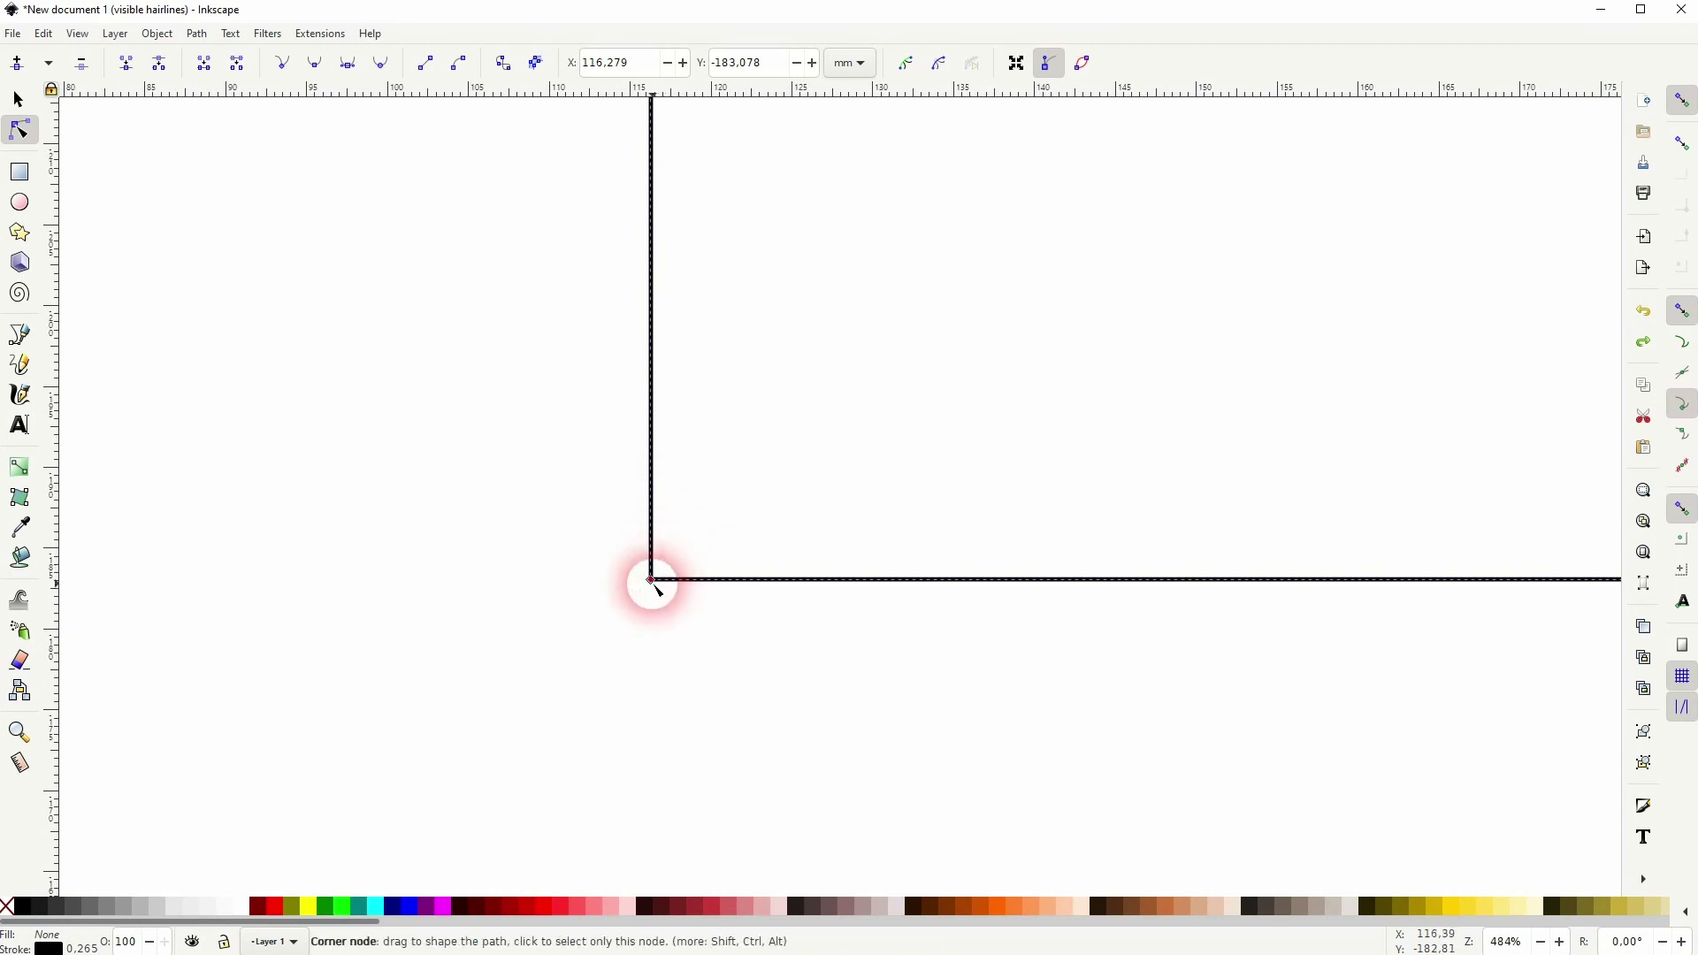
drag(652, 581, 899, 705)
scroll(646, 560, down, 2)
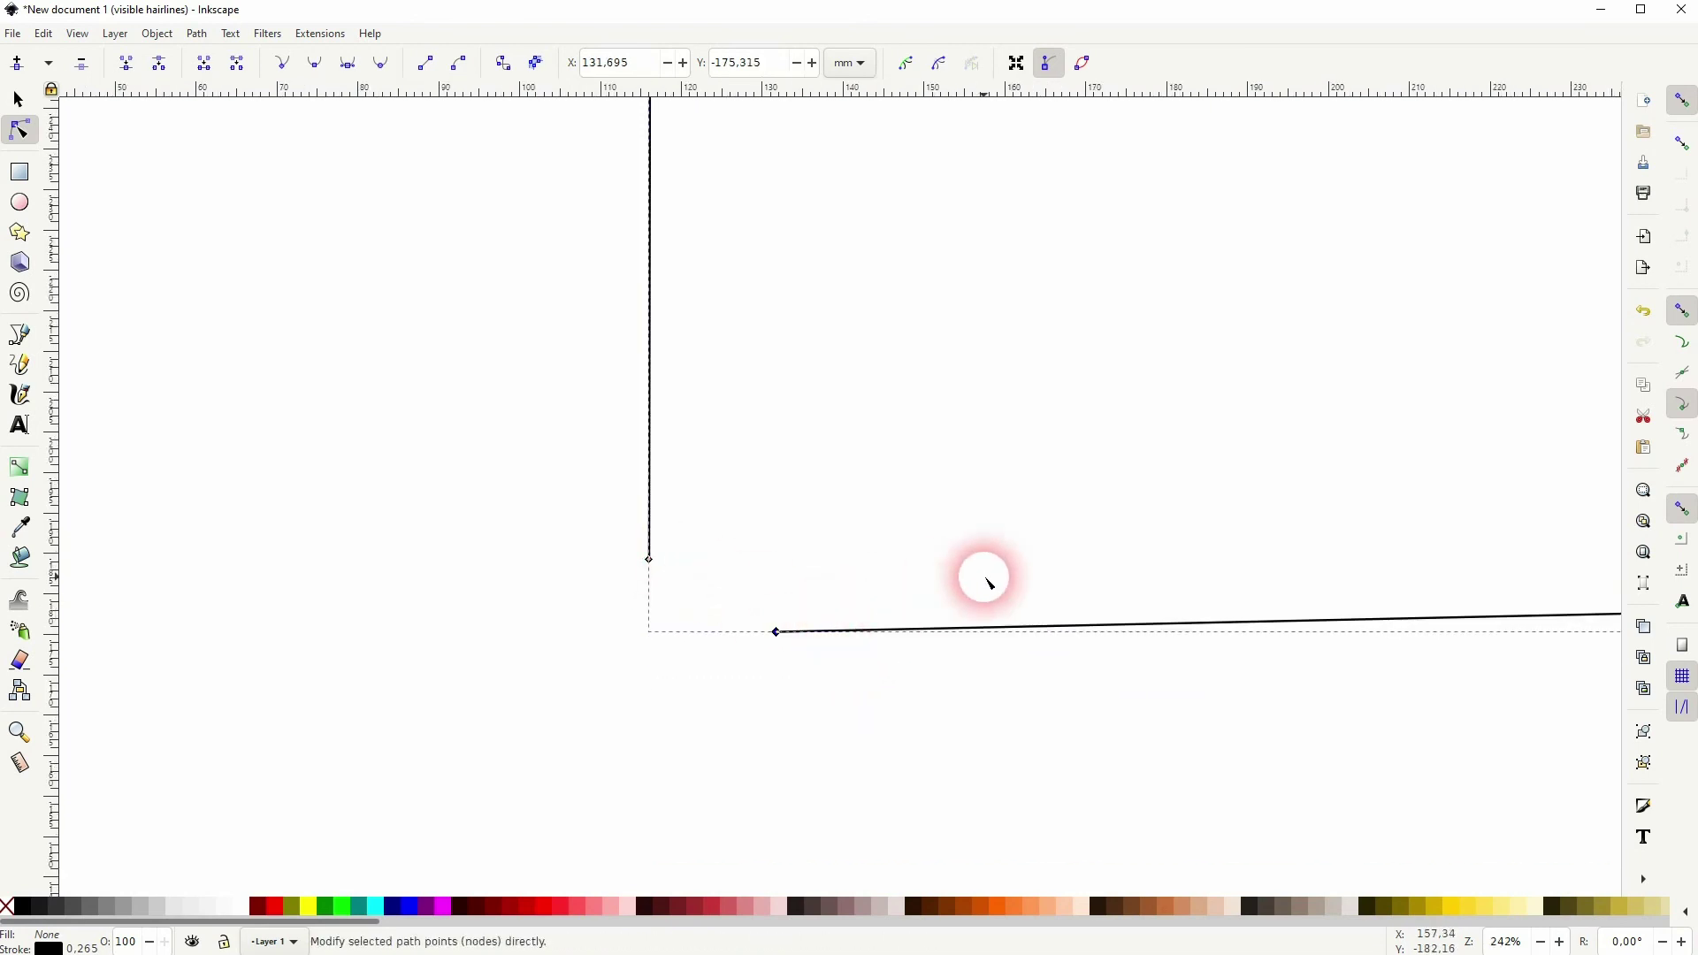
scroll(982, 575, down, 3)
drag(994, 576, 1233, 651)
scroll(600, 673, down, 1)
drag(1032, 93, 1216, 659)
scroll(477, 655, up, 4)
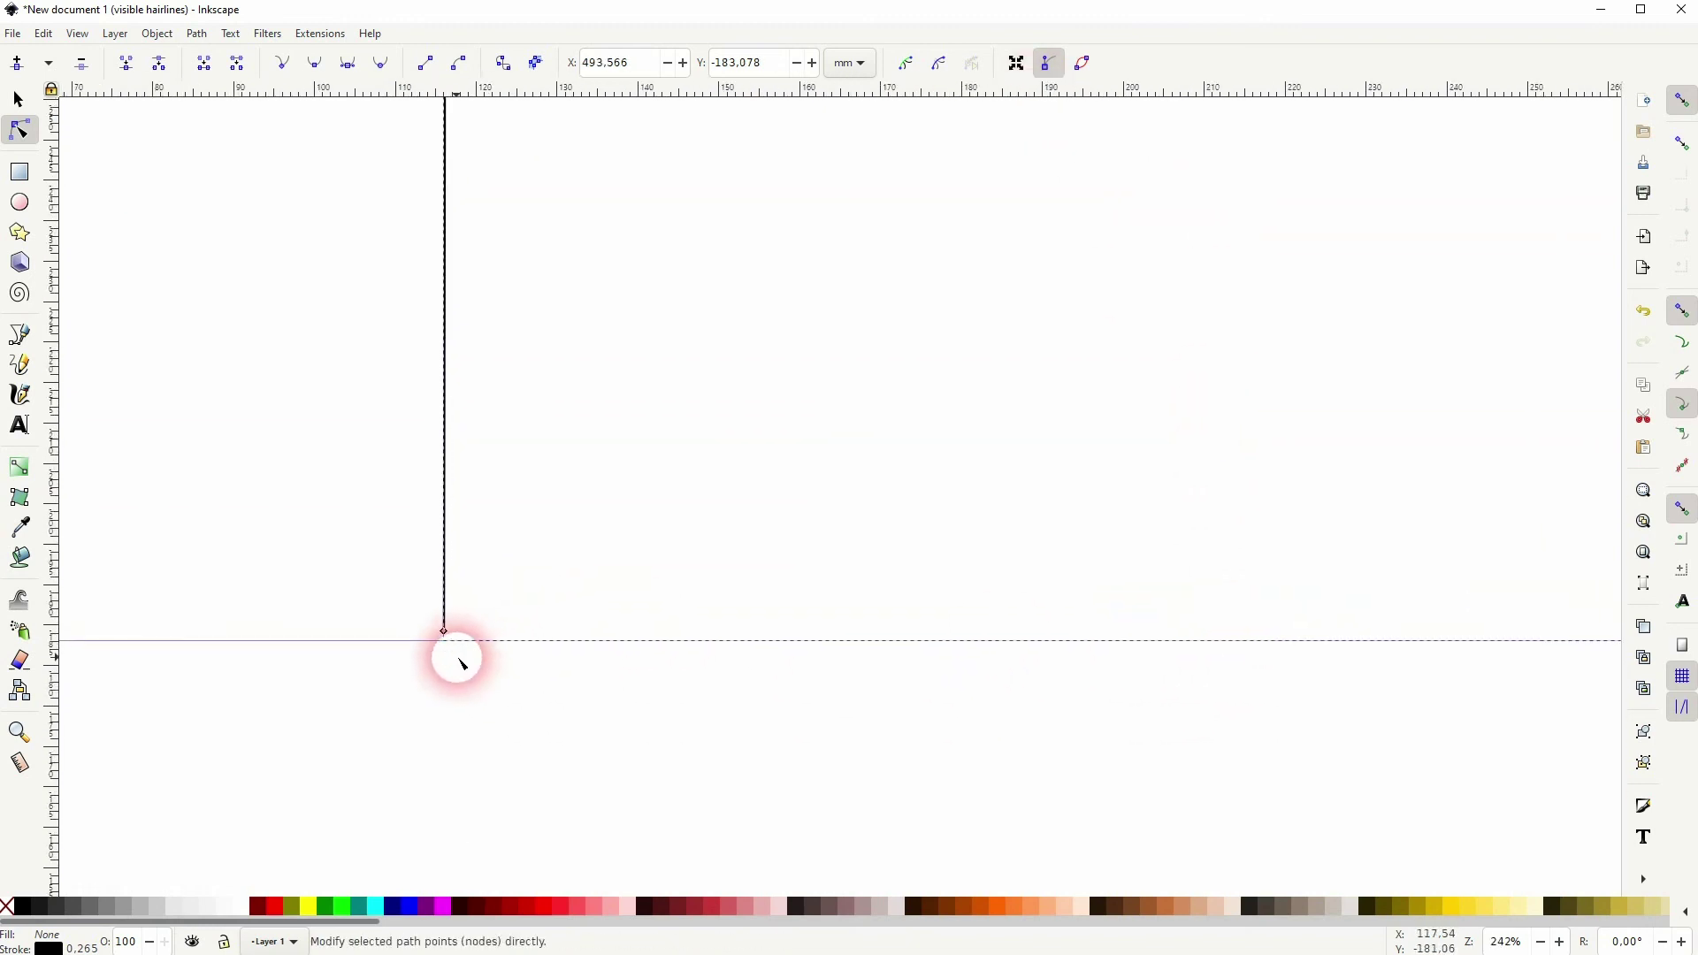
drag(444, 635, 444, 641)
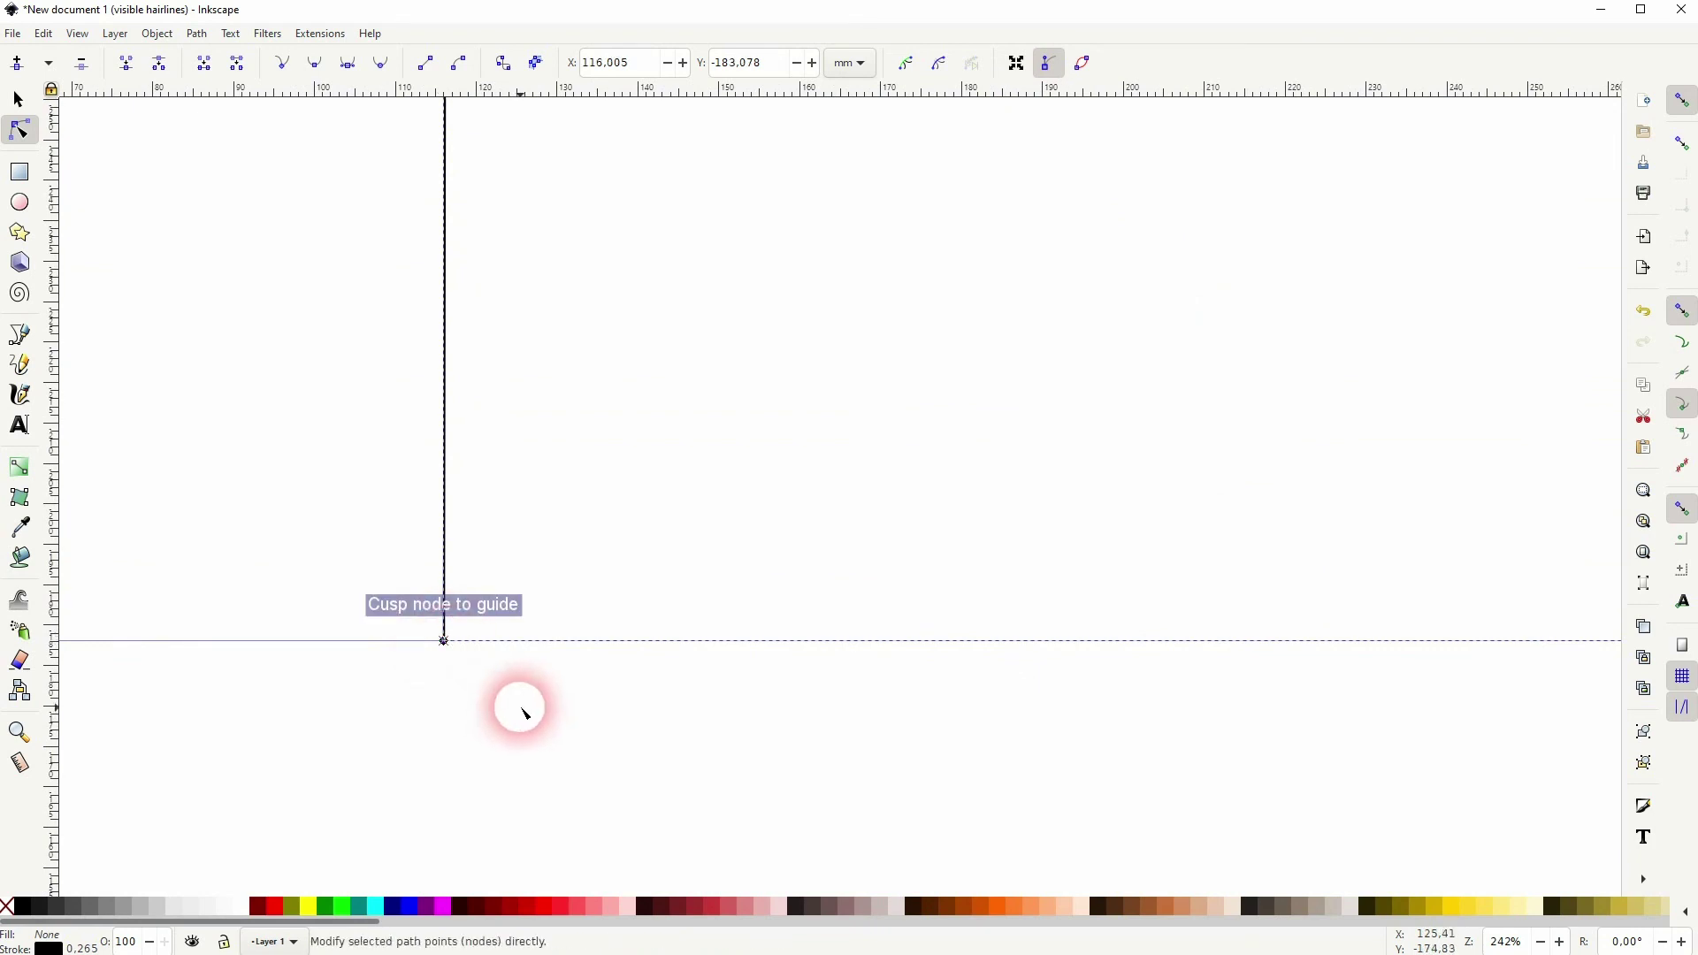
click(18, 99)
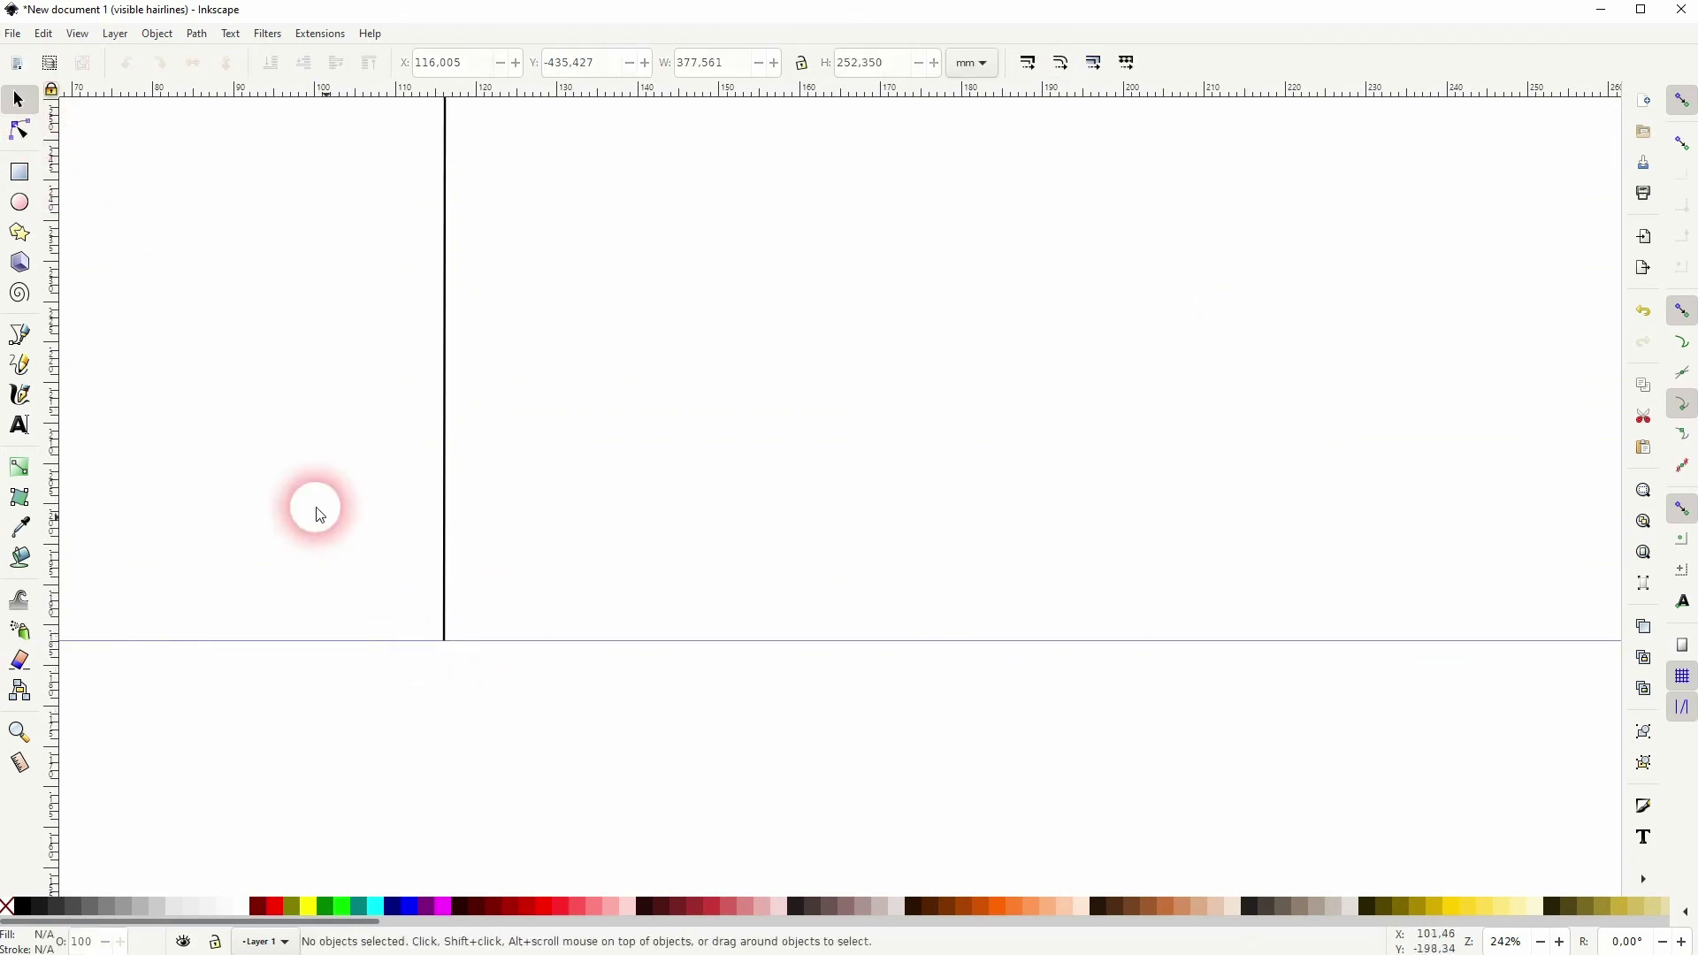
scroll(482, 650, down, 5)
scroll(486, 655, down, 2)
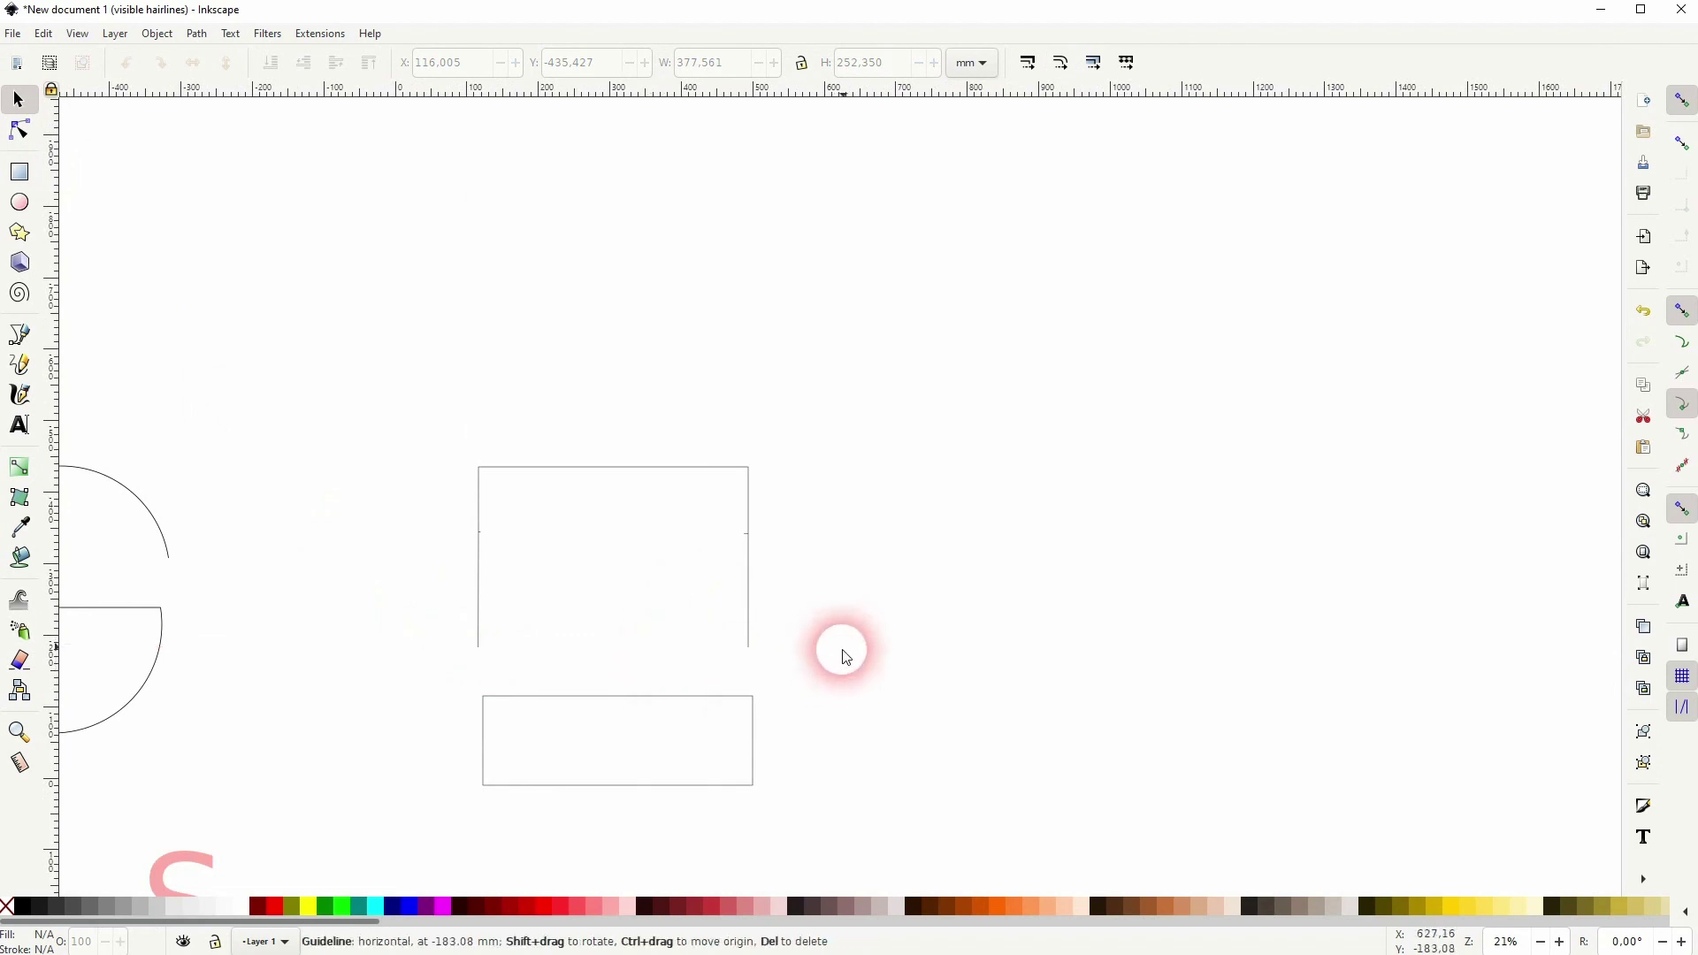
drag(598, 580, 937, 461)
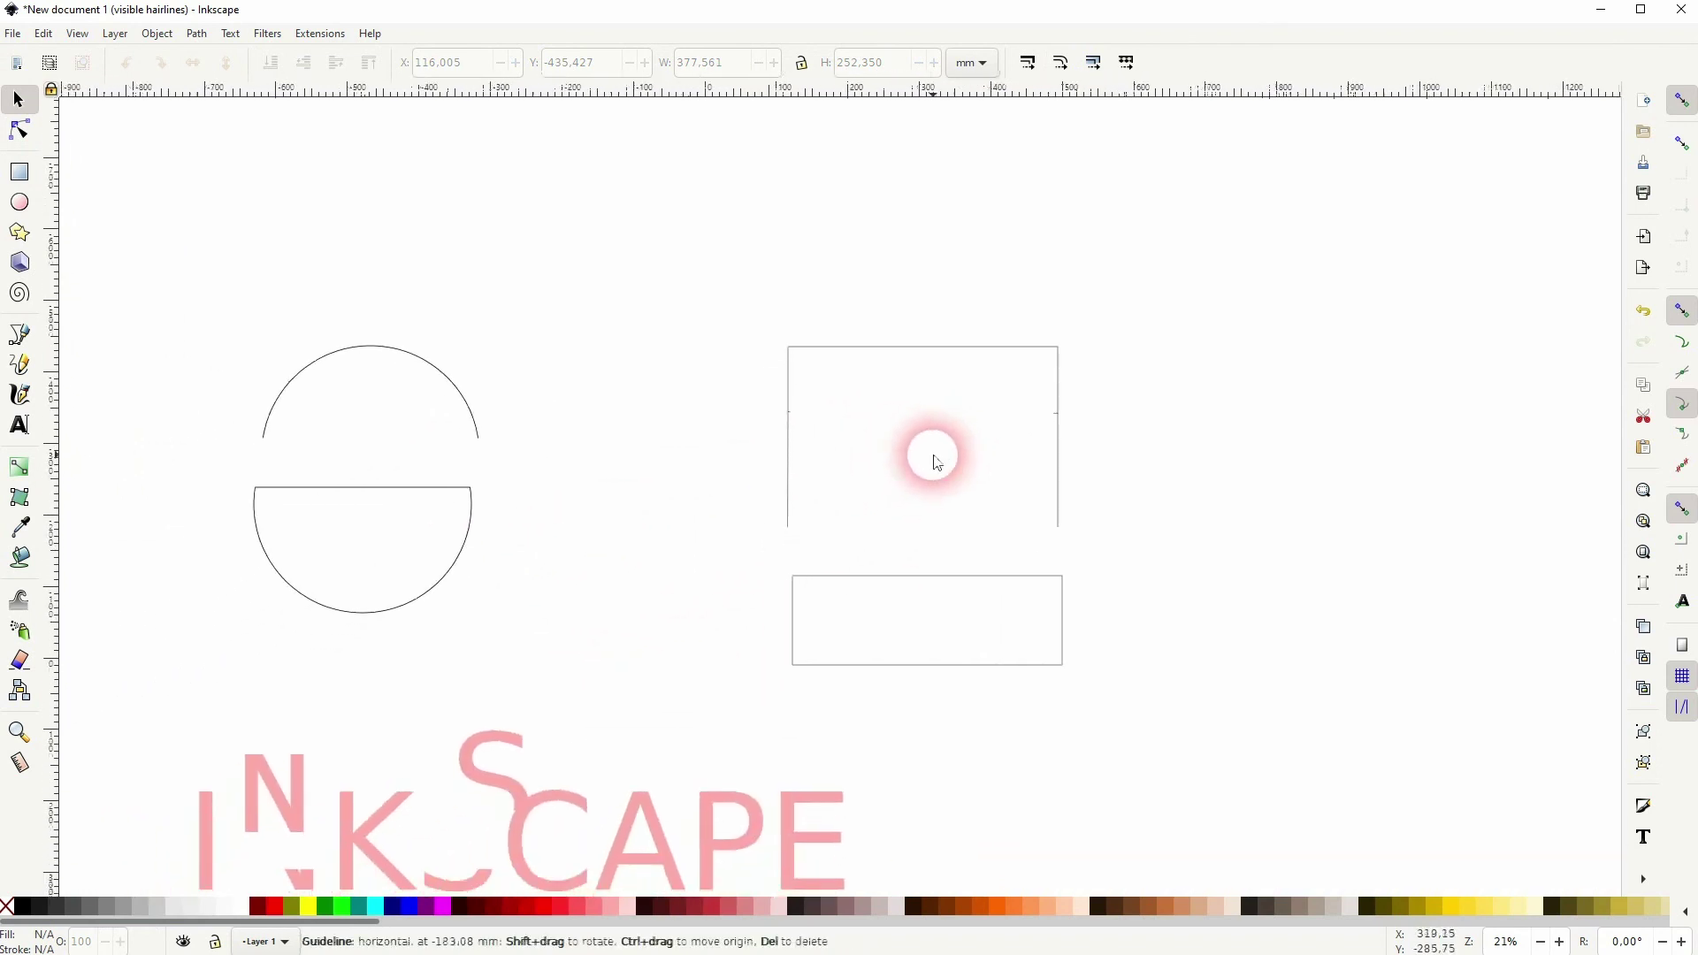